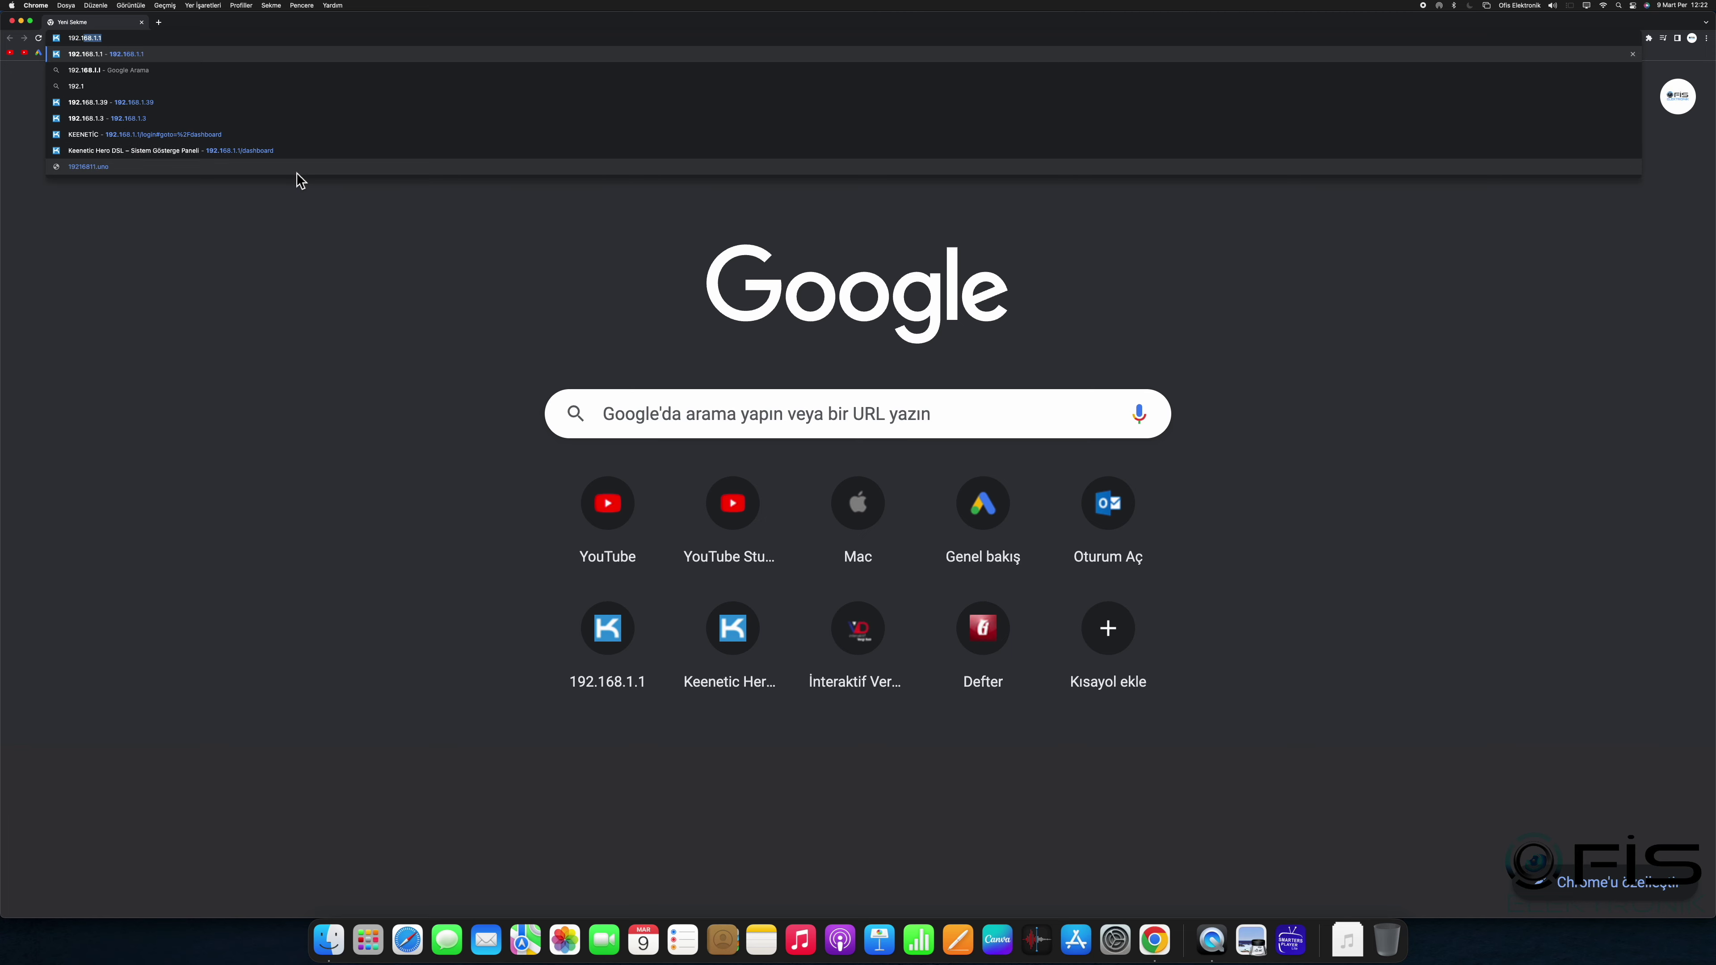
# Step: Load the router's web interface at 192.168.1.39 in Chrome
pyautogui.write('68.1.39')
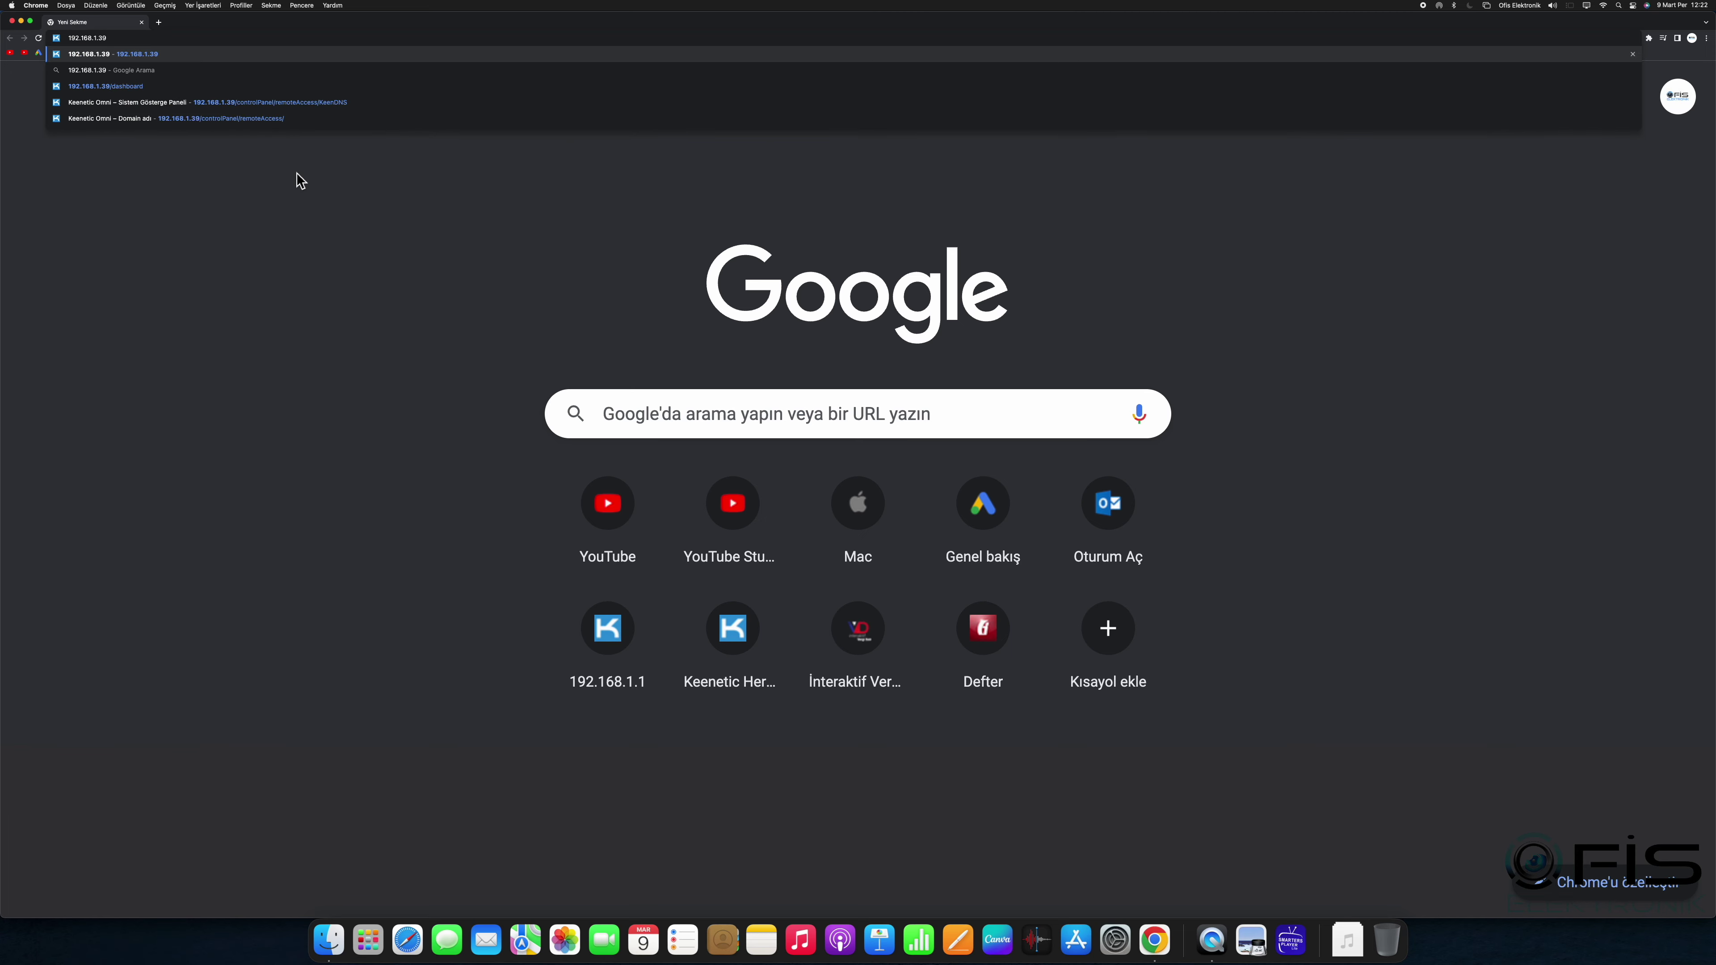
pyautogui.press('Return')
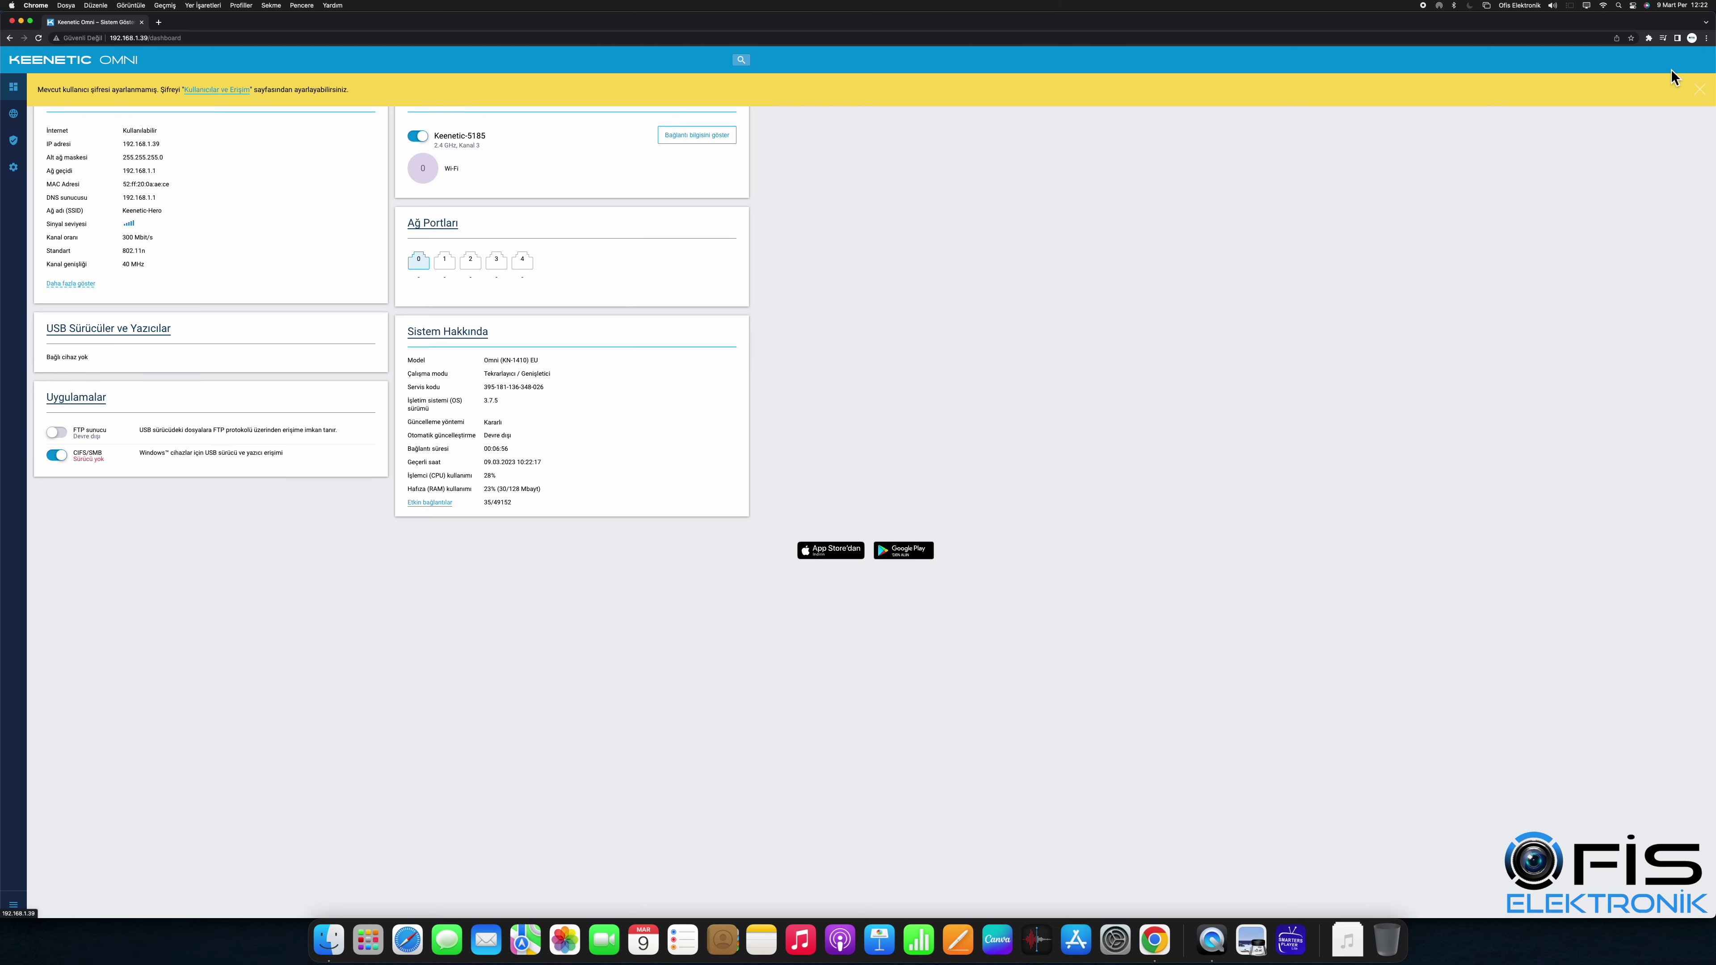
# Step: Dismiss the password warning, zoom in, and open Network Rules > Domain name
pyautogui.click(1700, 90)
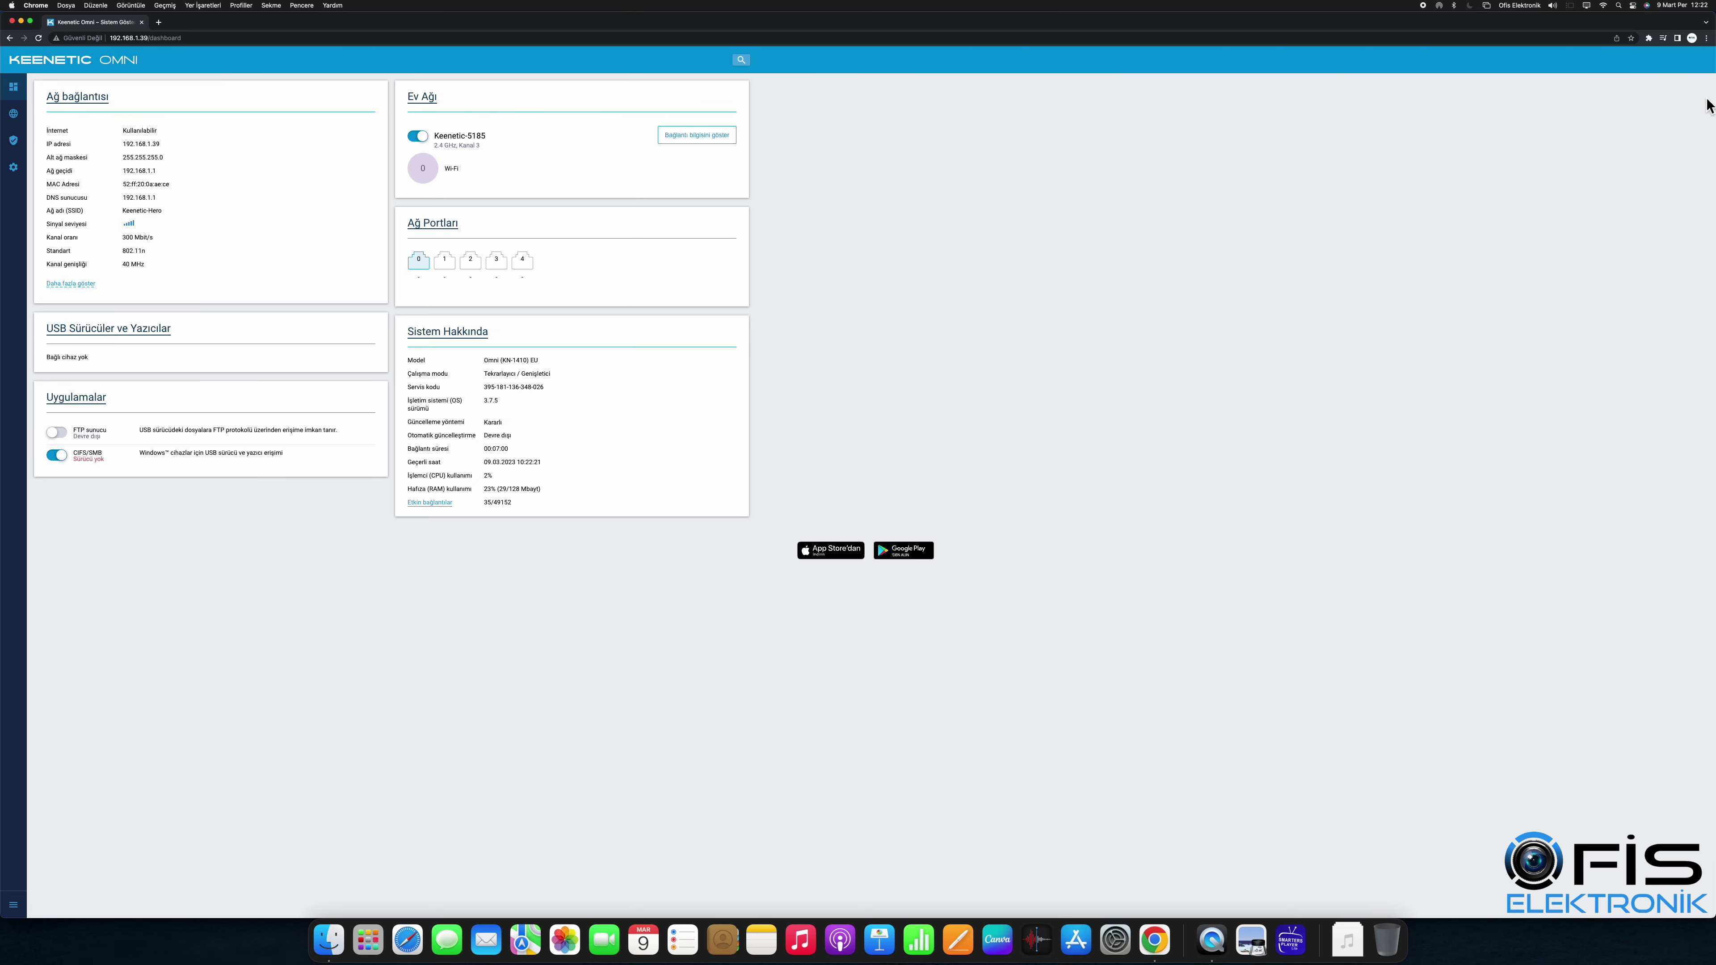
pyautogui.press('super+plus')
pyautogui.press('super+plus')
pyautogui.press('super+plus')
pyautogui.press('super+plus')
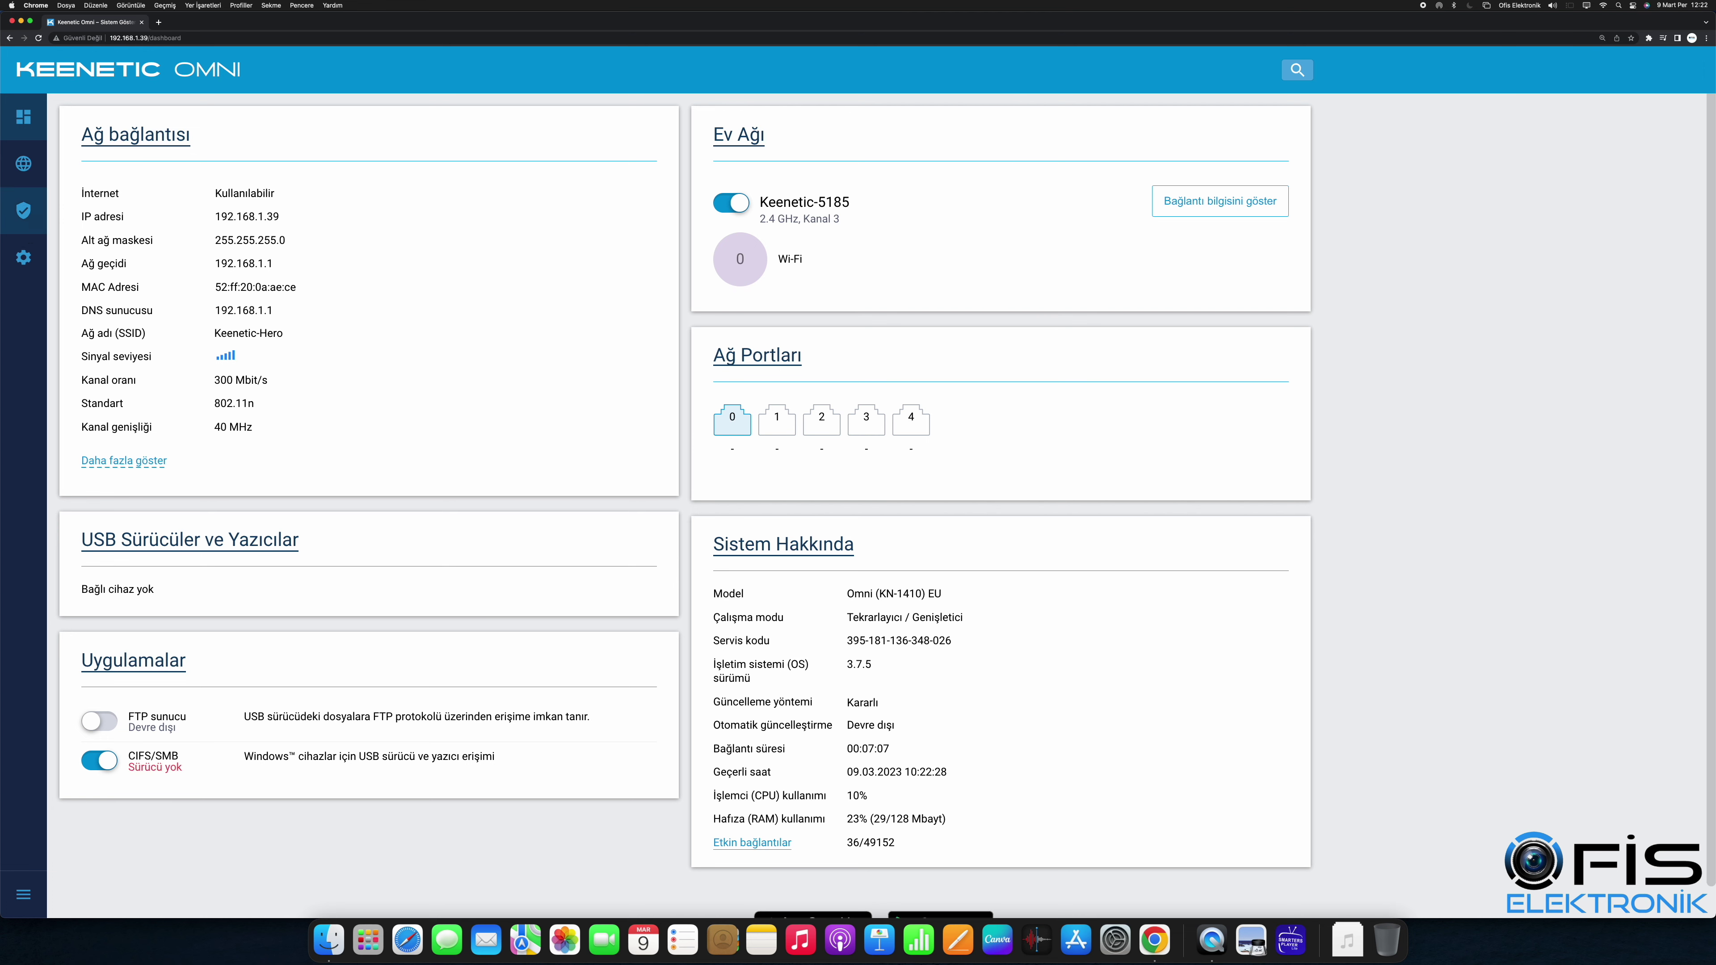
pyautogui.click(23, 210)
pyautogui.click(137, 261)
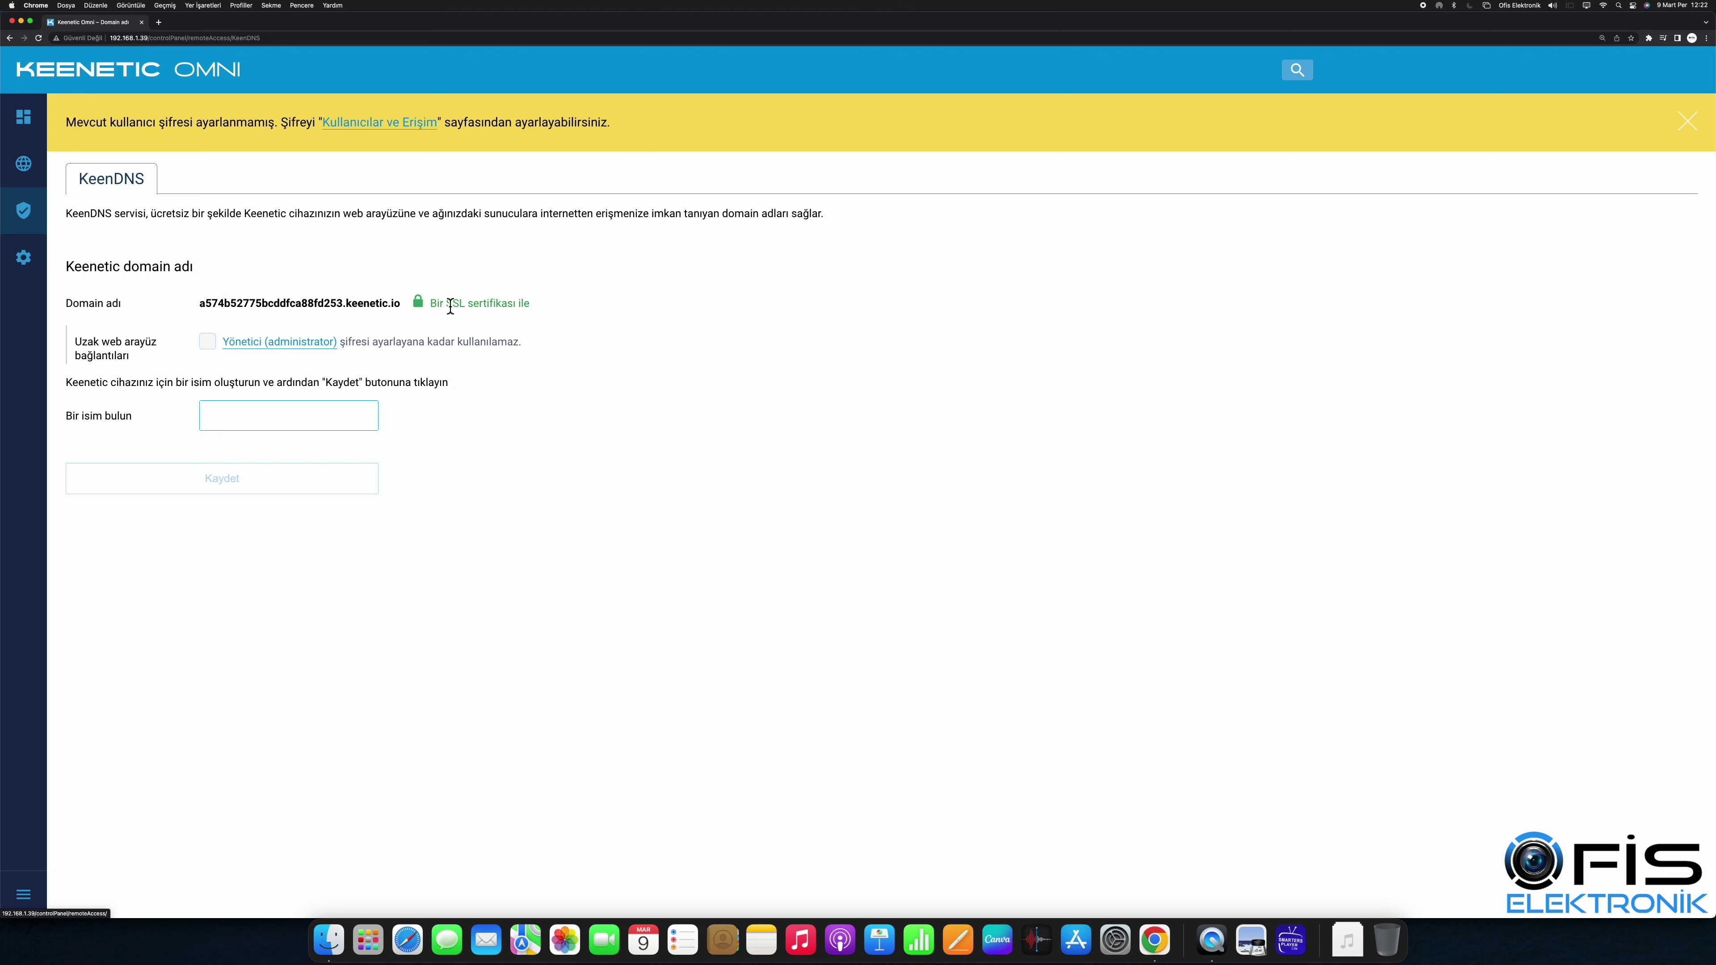
# Step: Enter ofis41 as the KeenDNS name, then open the Yönetici user management link
pyautogui.click(275, 418)
pyautogui.write('ofis')
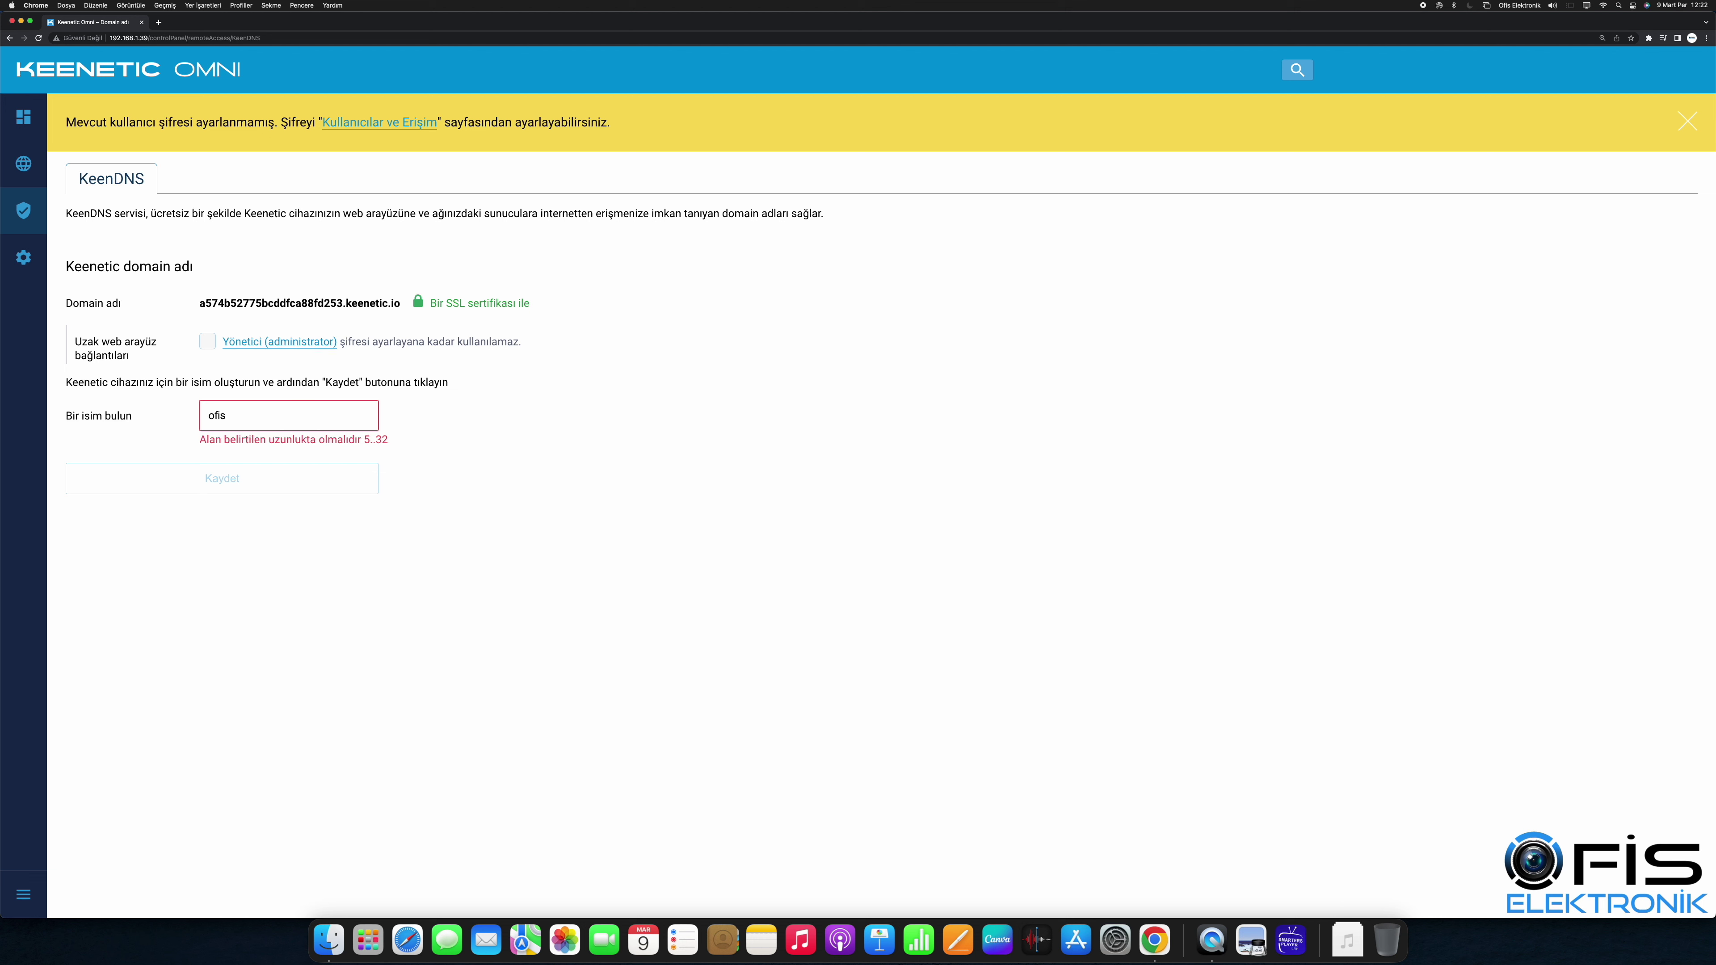
pyautogui.write('41')
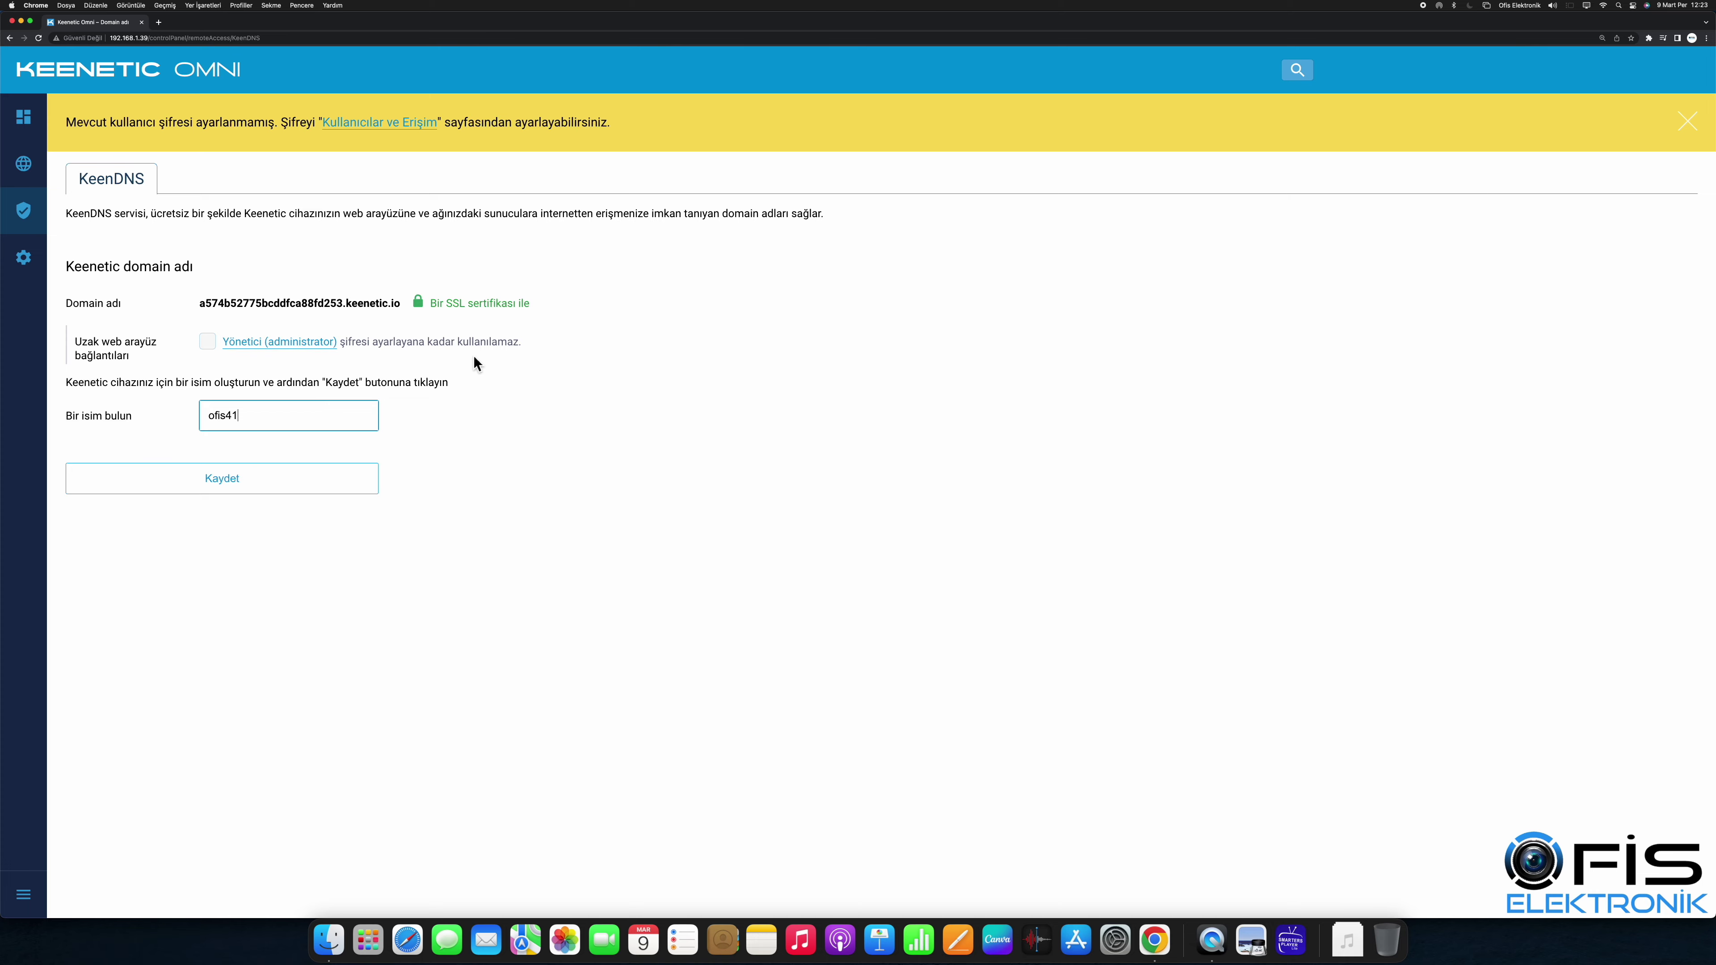
pyautogui.click(334, 340)
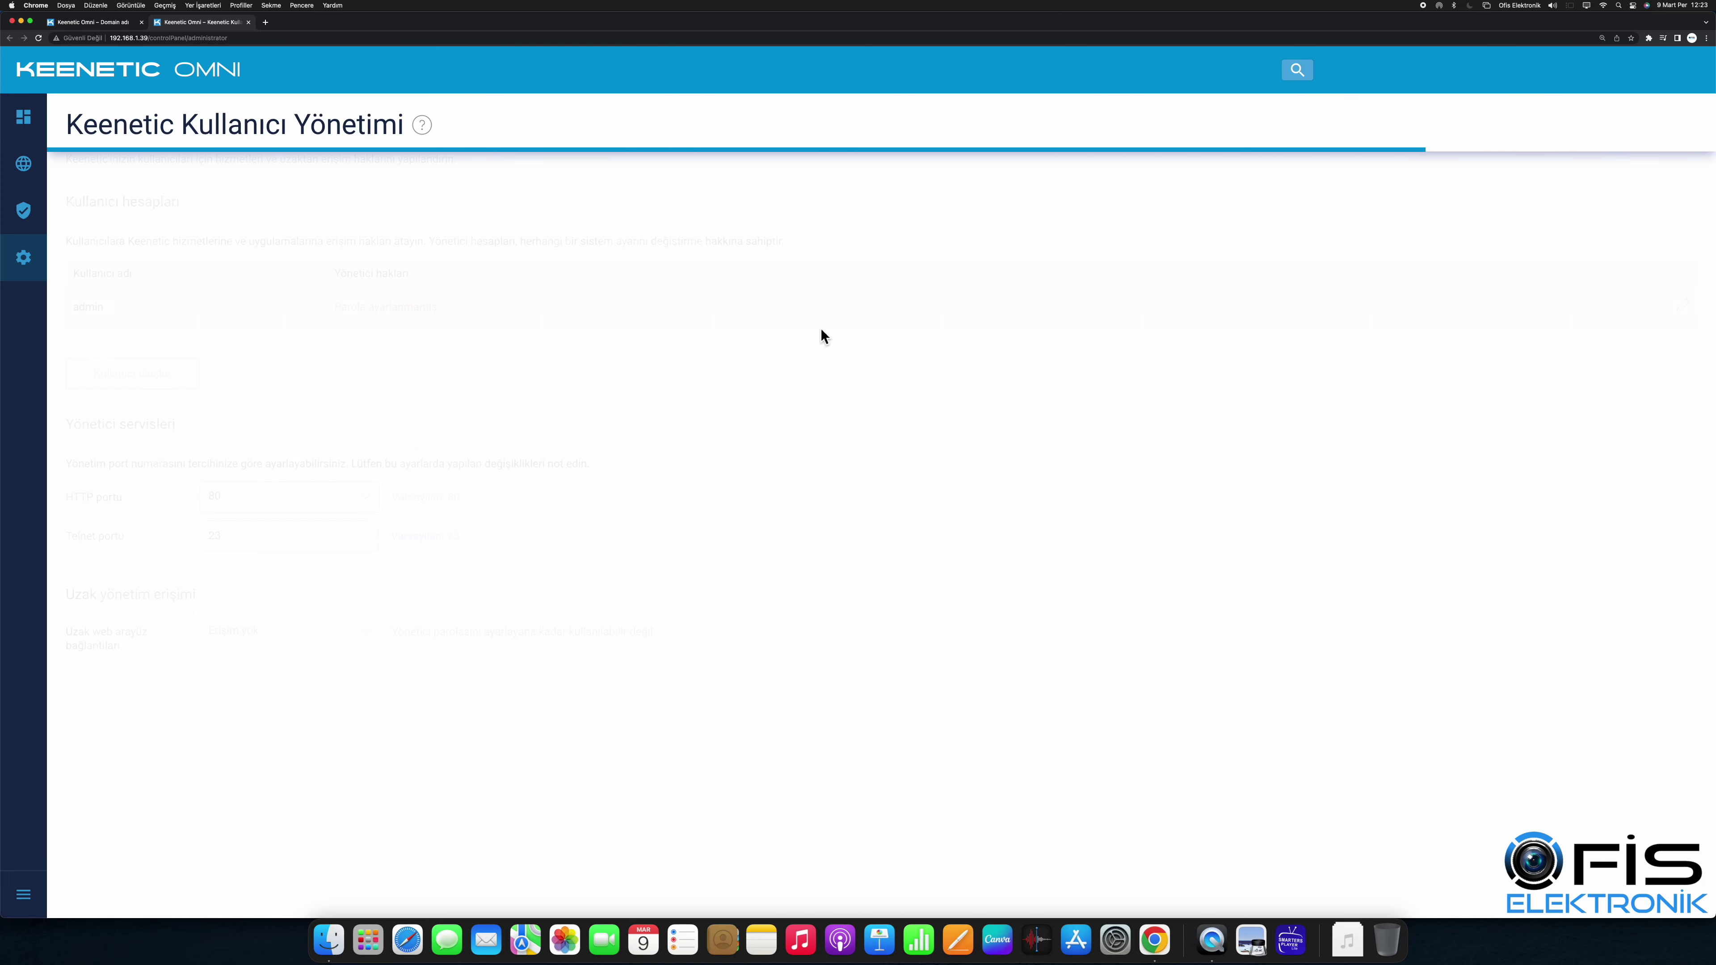
# Step: Save a new password for the admin account, acknowledge the session-expired notice, and return to Domain name
pyautogui.click(404, 317)
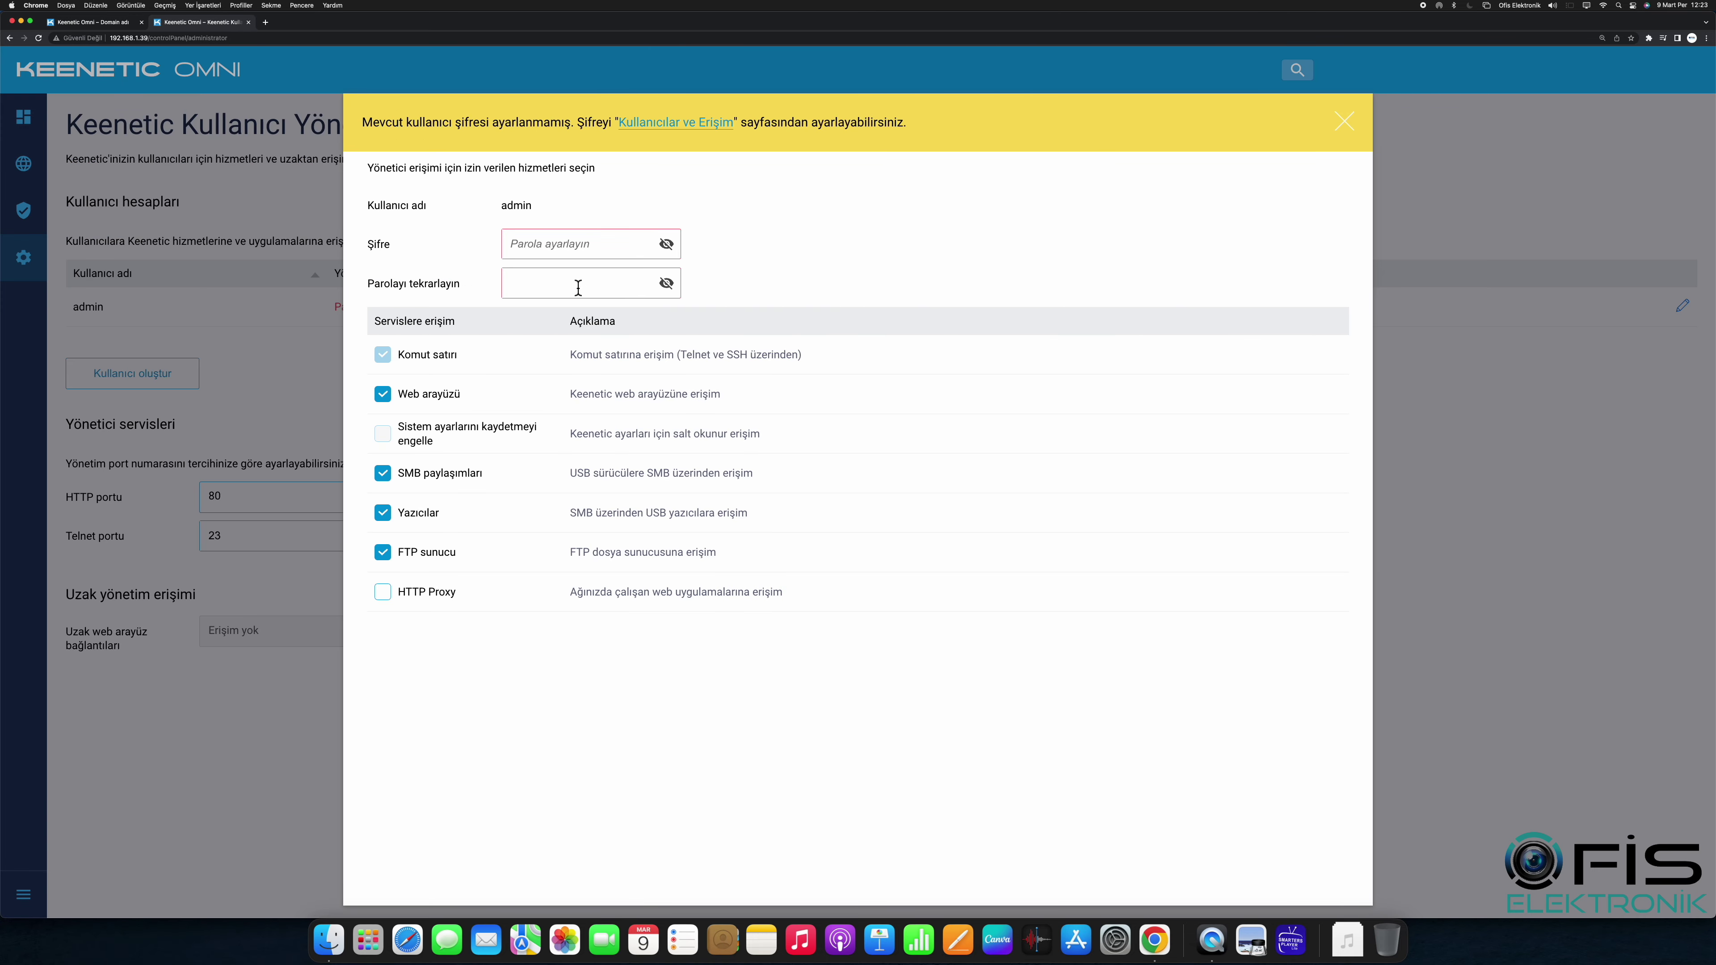
pyautogui.click(551, 250)
pyautogui.write('12')
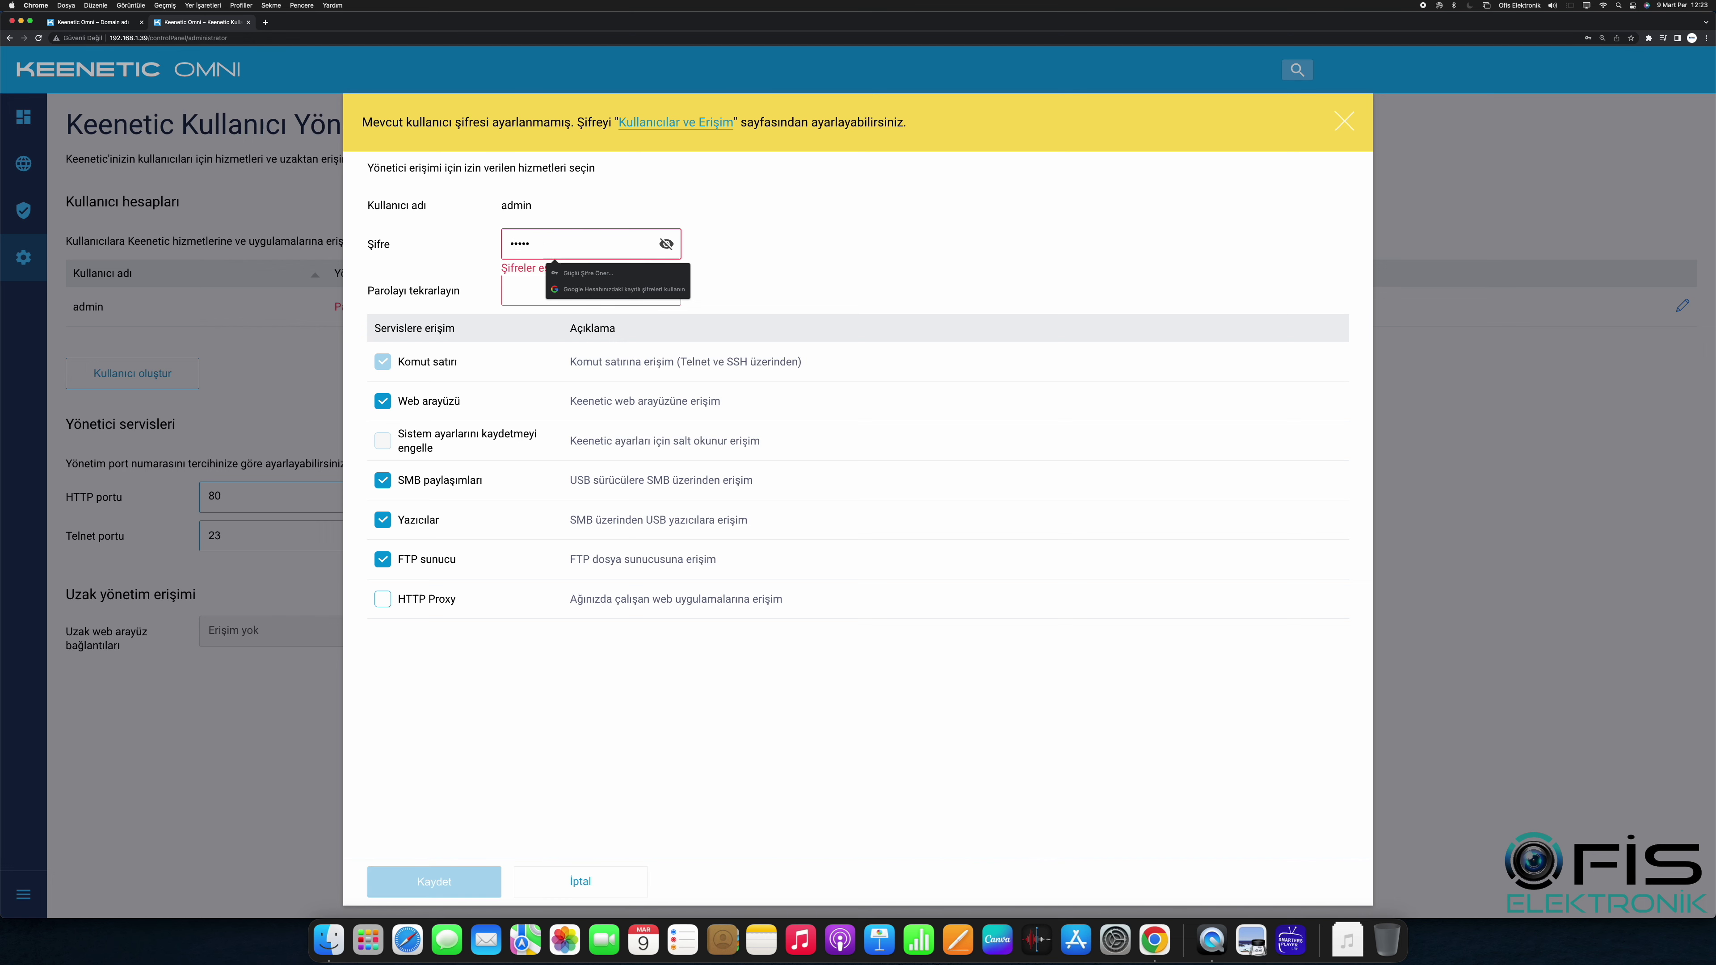
pyautogui.click(666, 243)
pyautogui.click(574, 289)
pyautogui.write('admin')
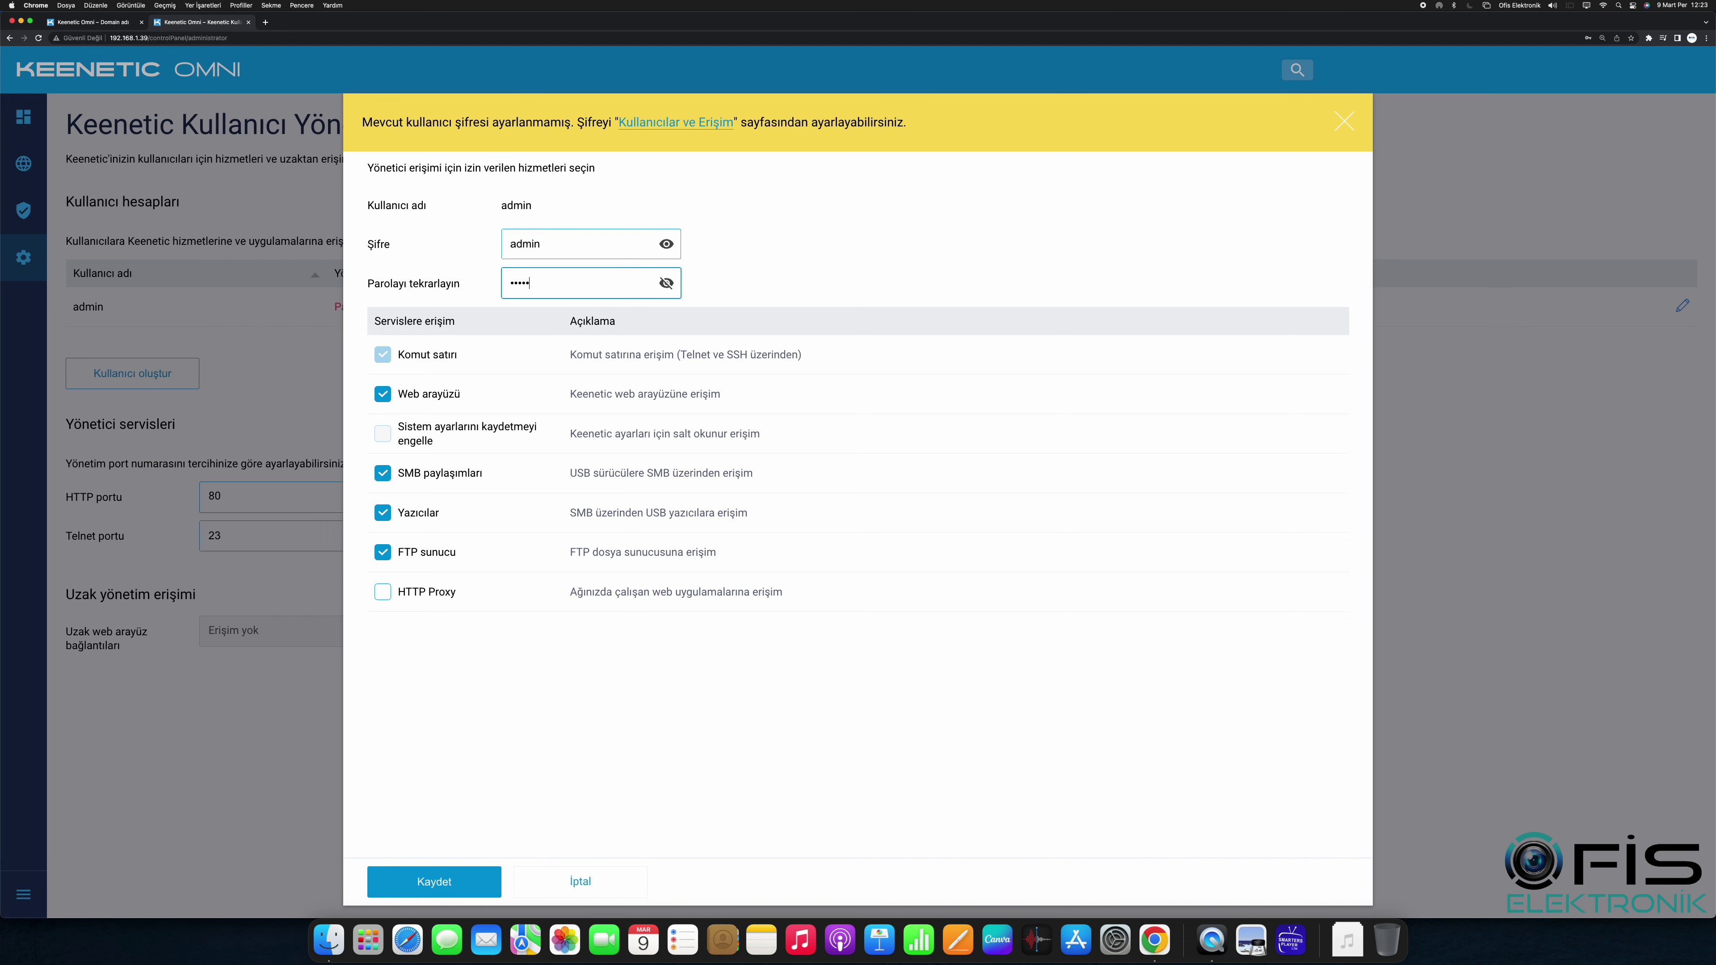
pyautogui.click(463, 871)
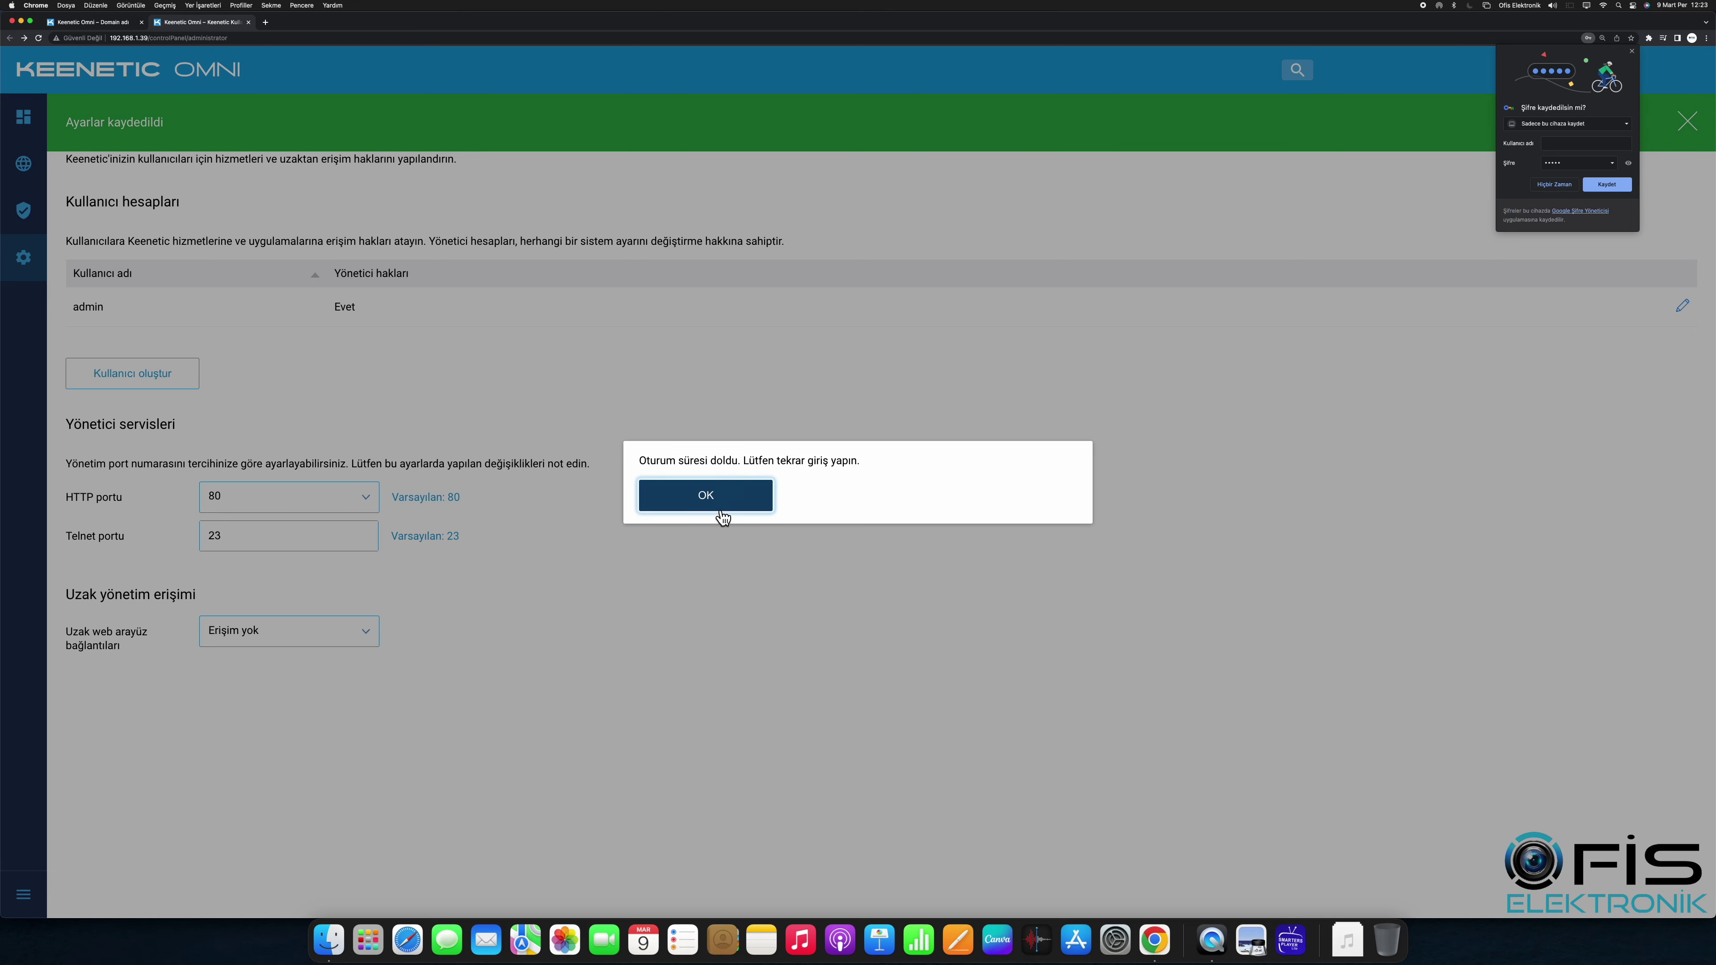
pyautogui.click(722, 515)
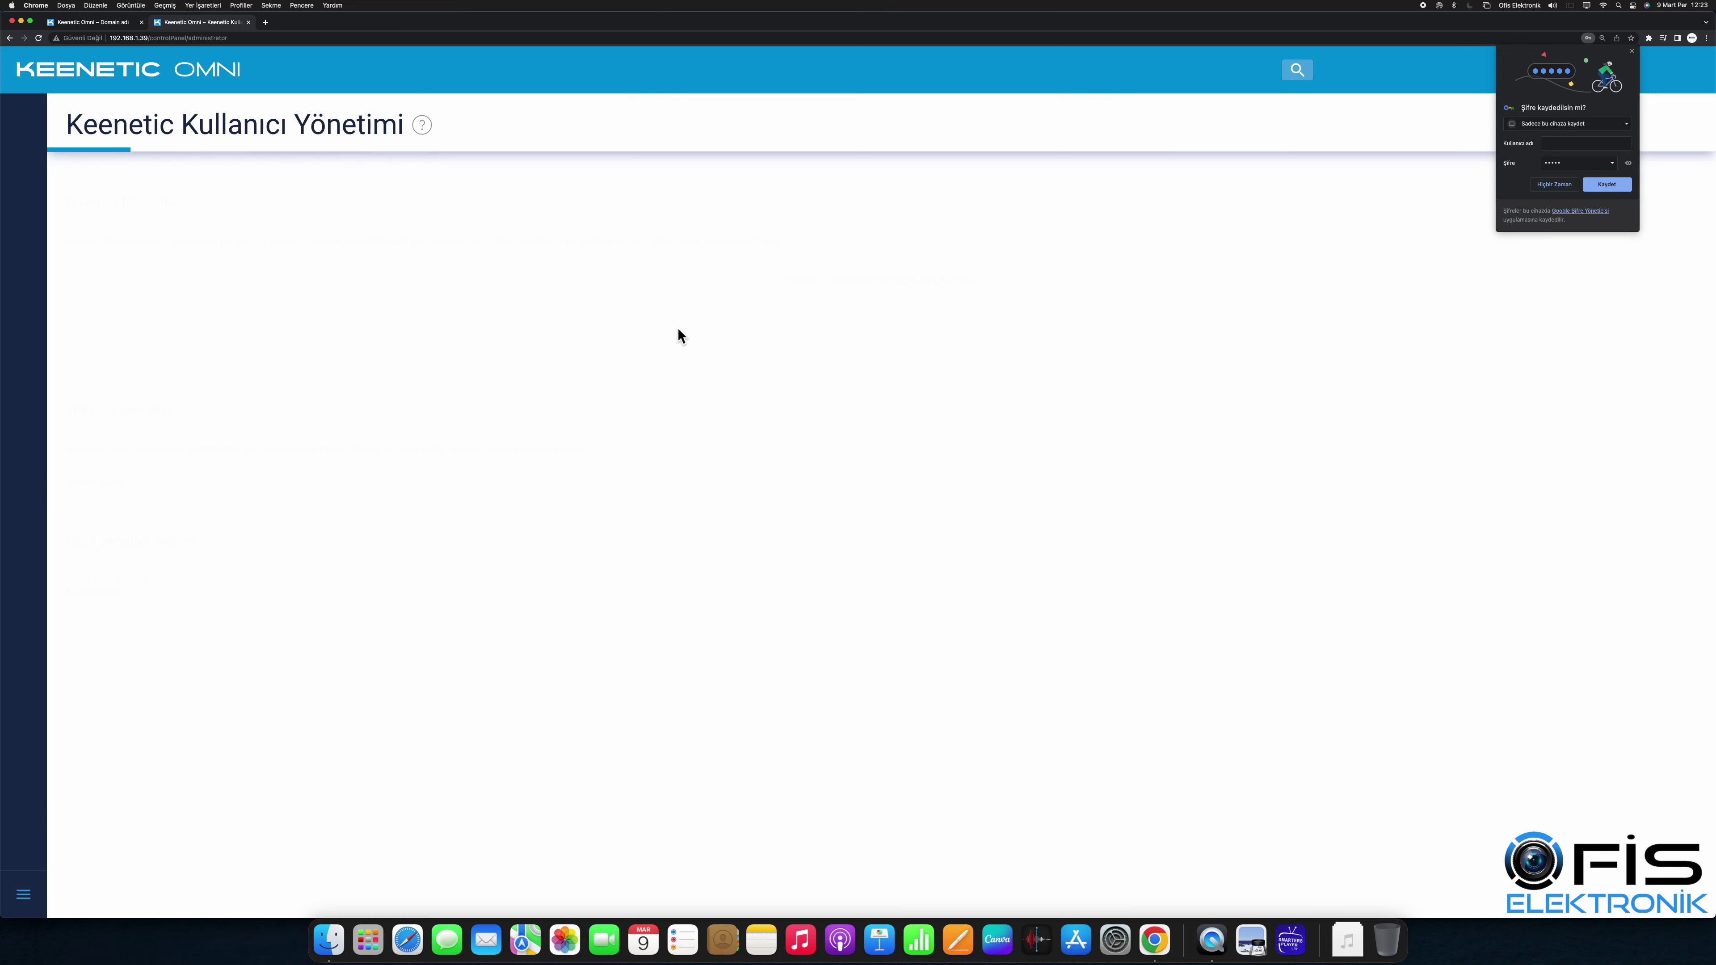
pyautogui.click(118, 22)
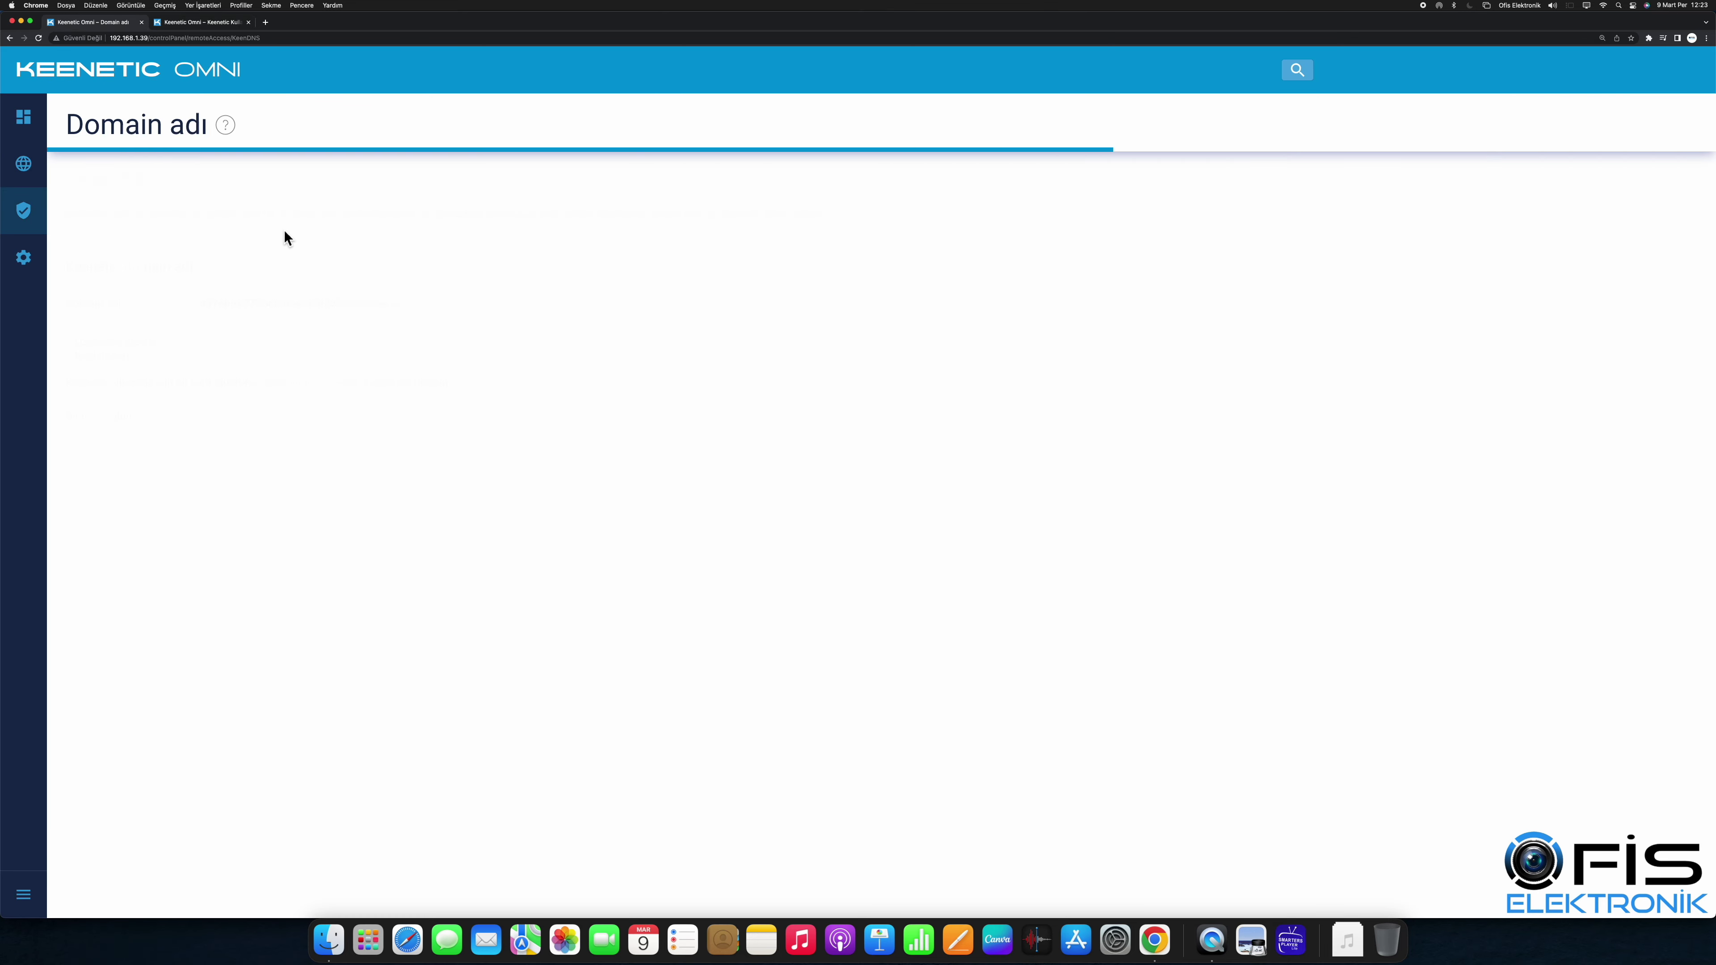
# Step: Re-enter ofis41, allow remote web interface connections, and save the ofis41.keenetic.pro domain
pyautogui.click(353, 420)
pyautogui.write('ofis')
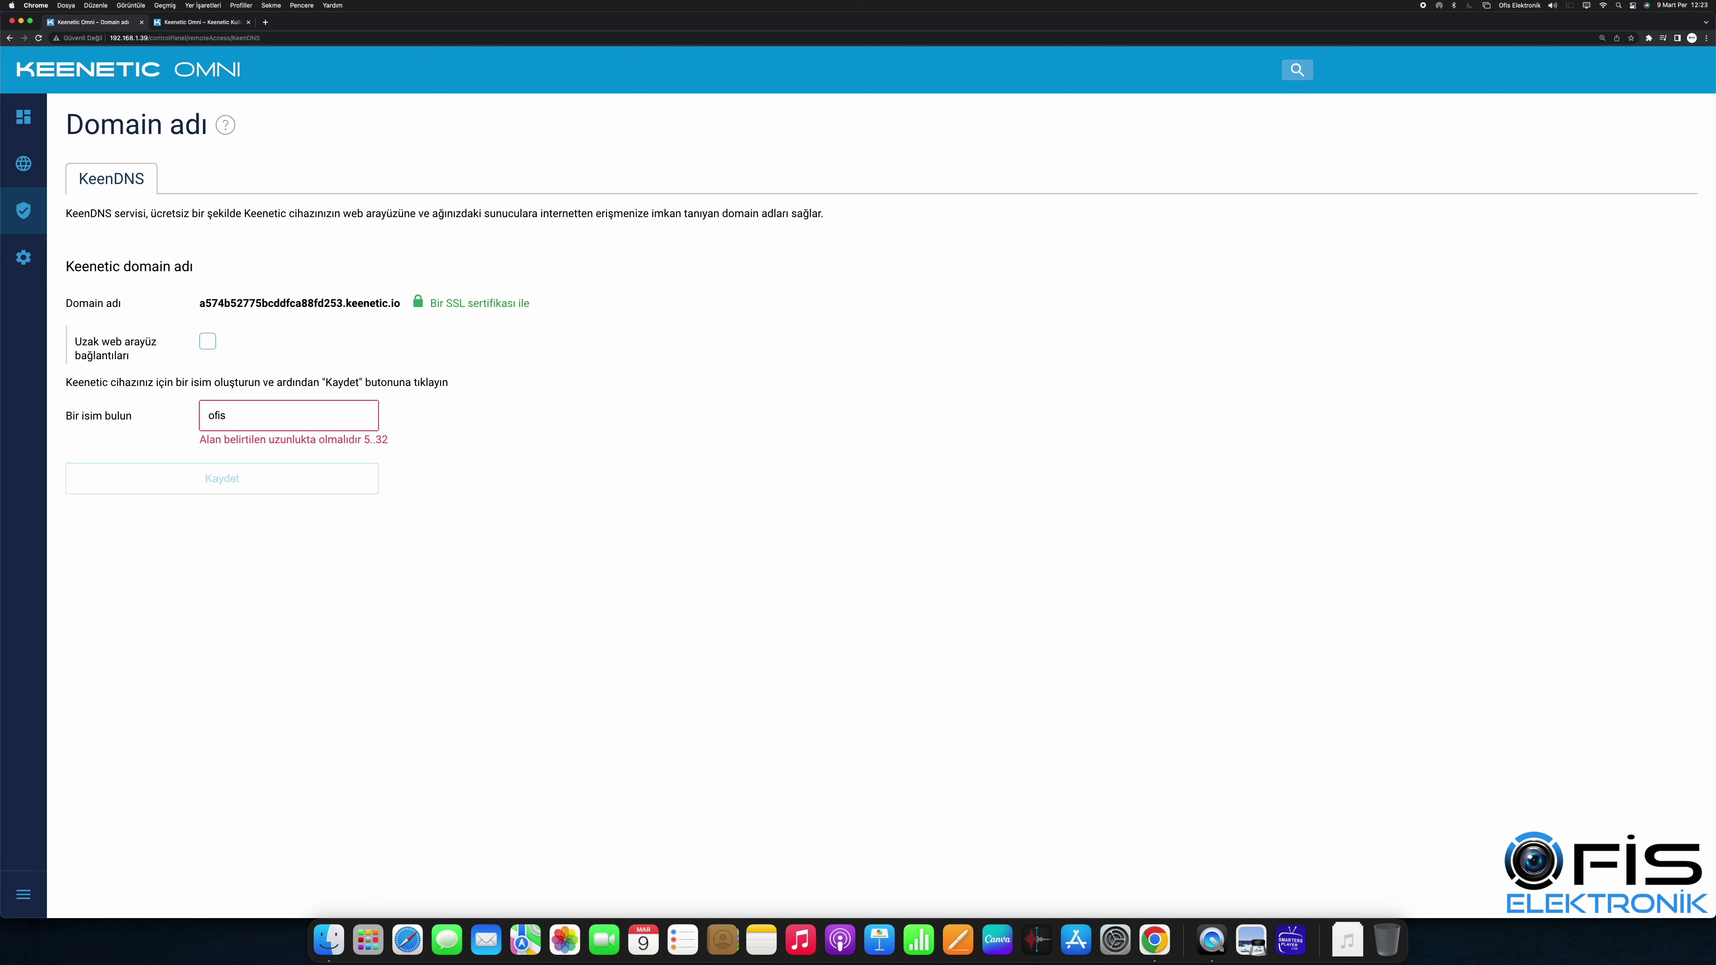
pyautogui.write('41')
pyautogui.click(209, 345)
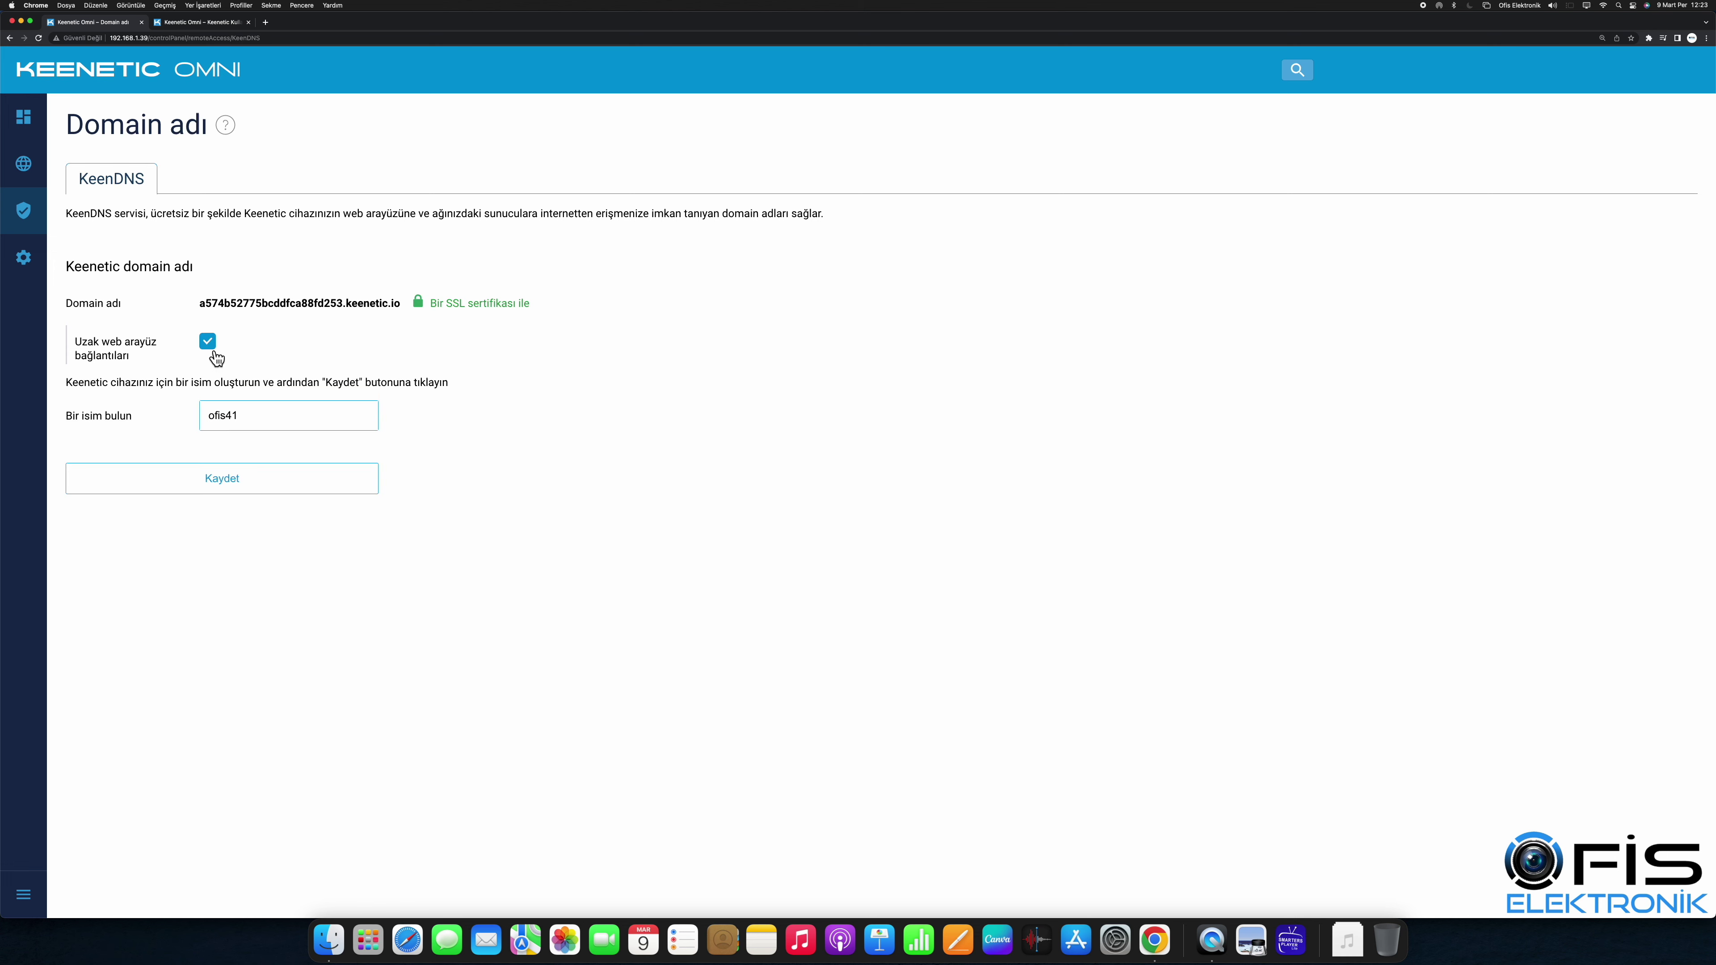
pyautogui.click(270, 477)
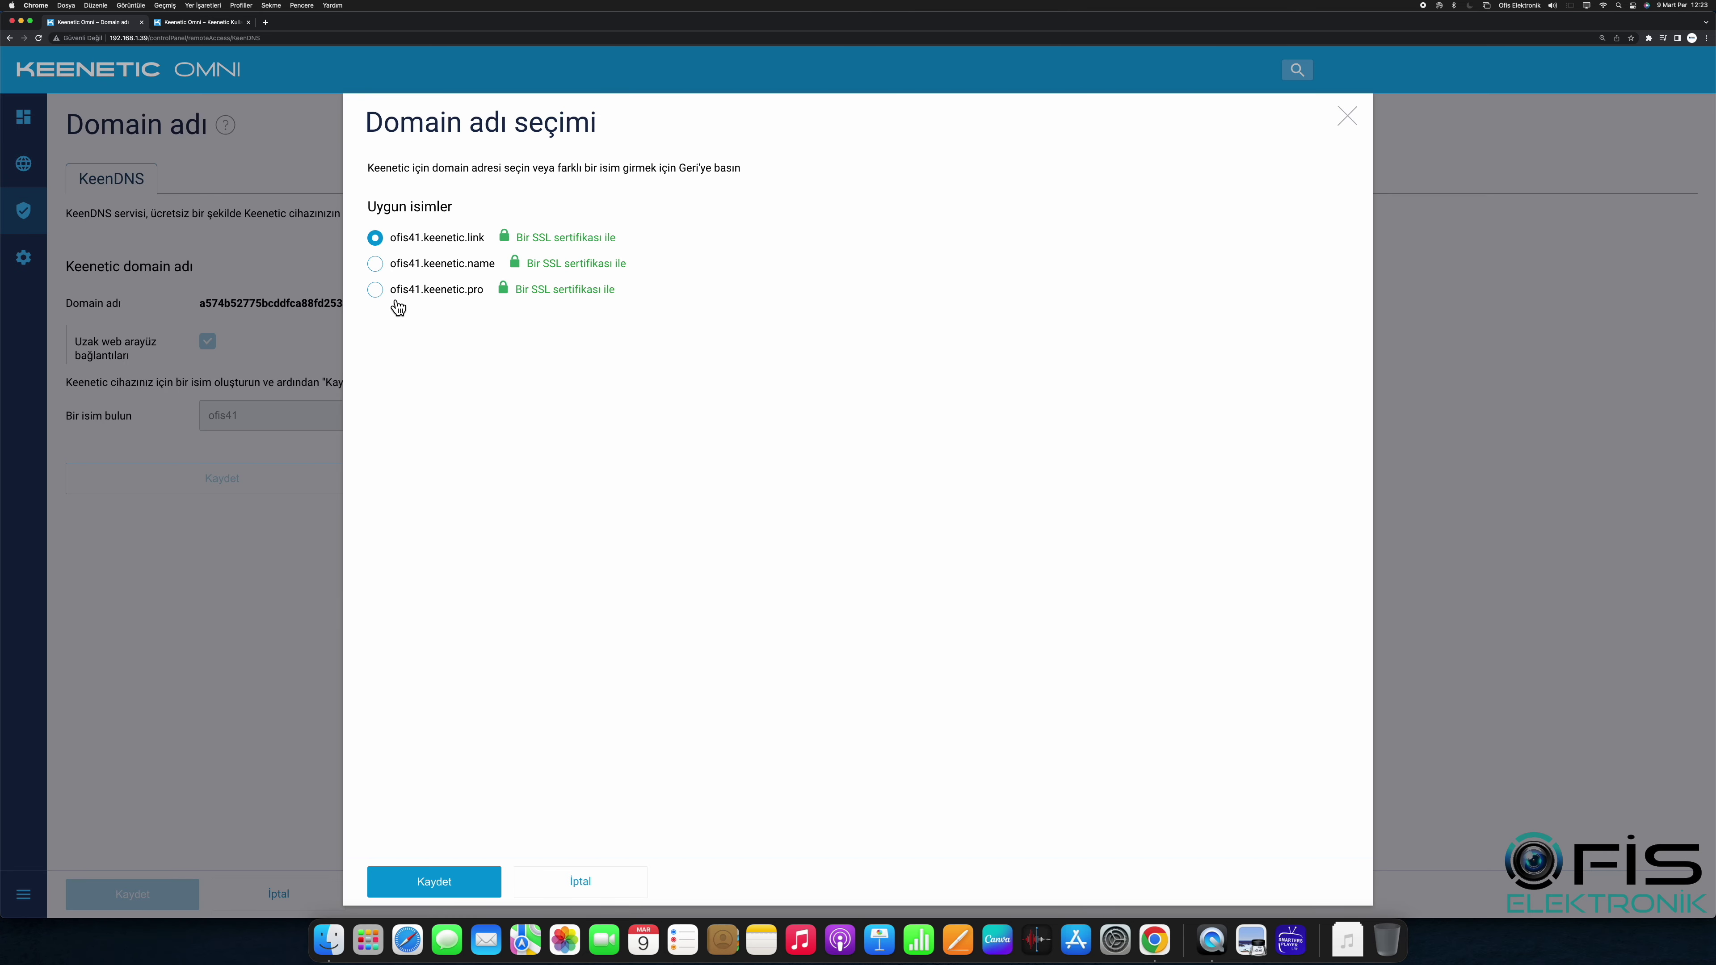
pyautogui.click(391, 293)
pyautogui.click(468, 888)
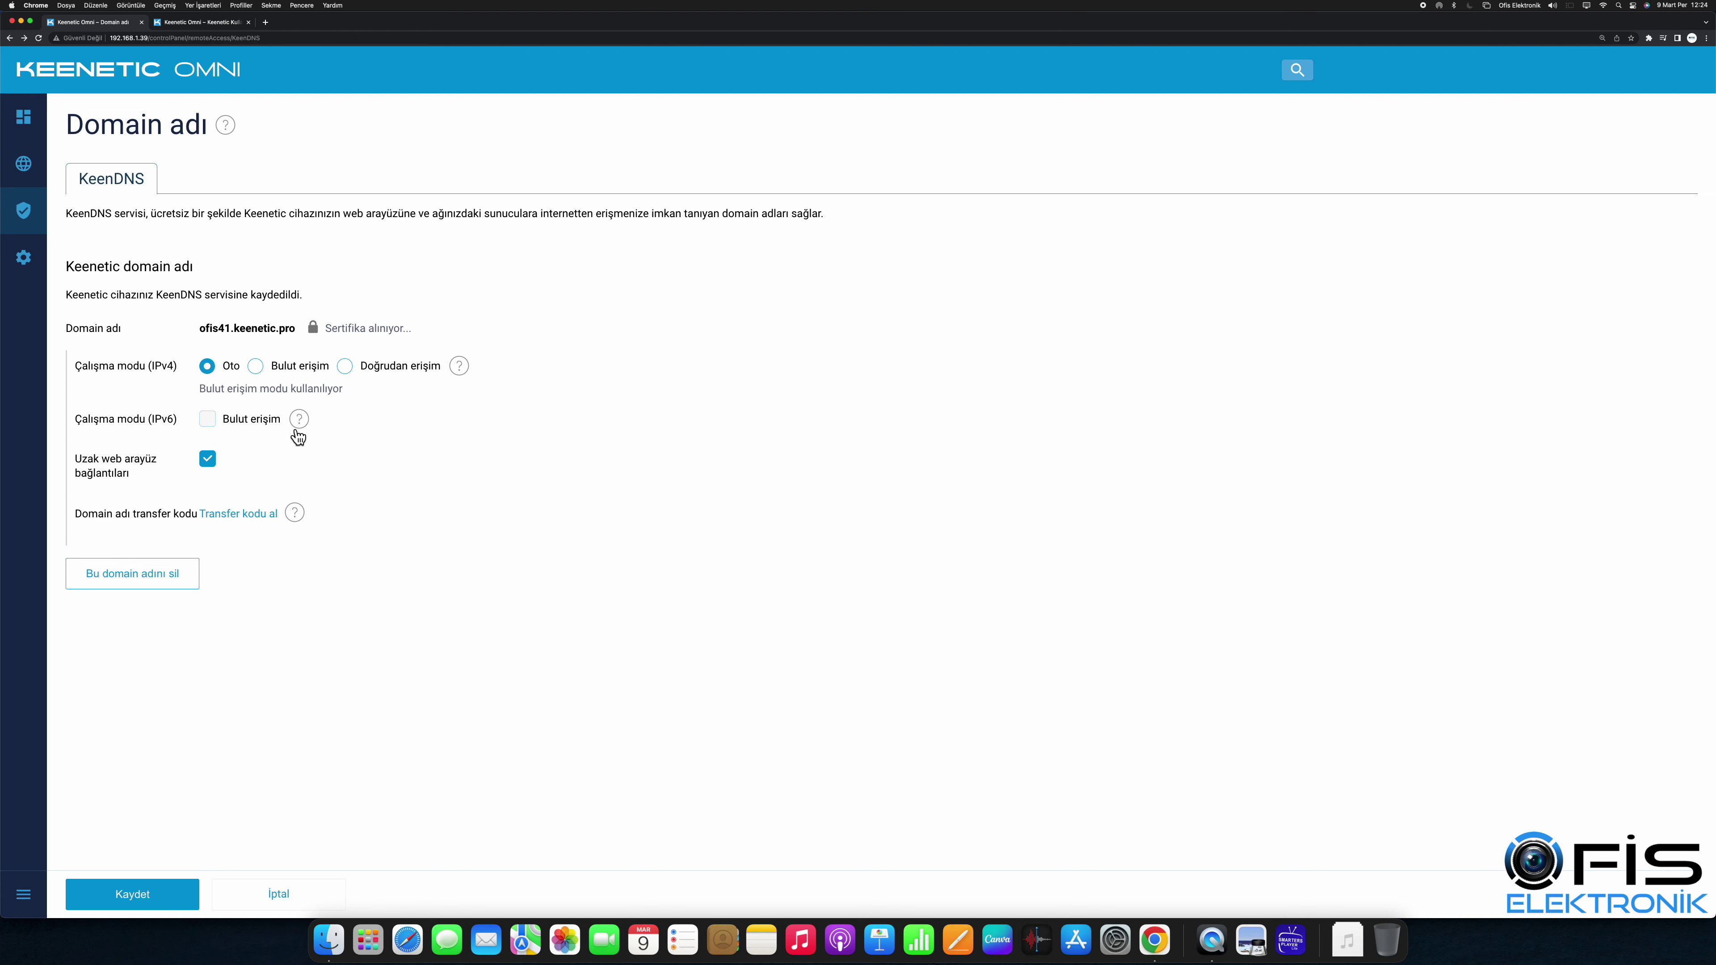
# Step: Open the selected ofis41.keenetic.pro domain in a new browser tab
pyautogui.moveTo(297, 426)
pyautogui.moveTo(410, 331); pyautogui.dragTo(205, 328)
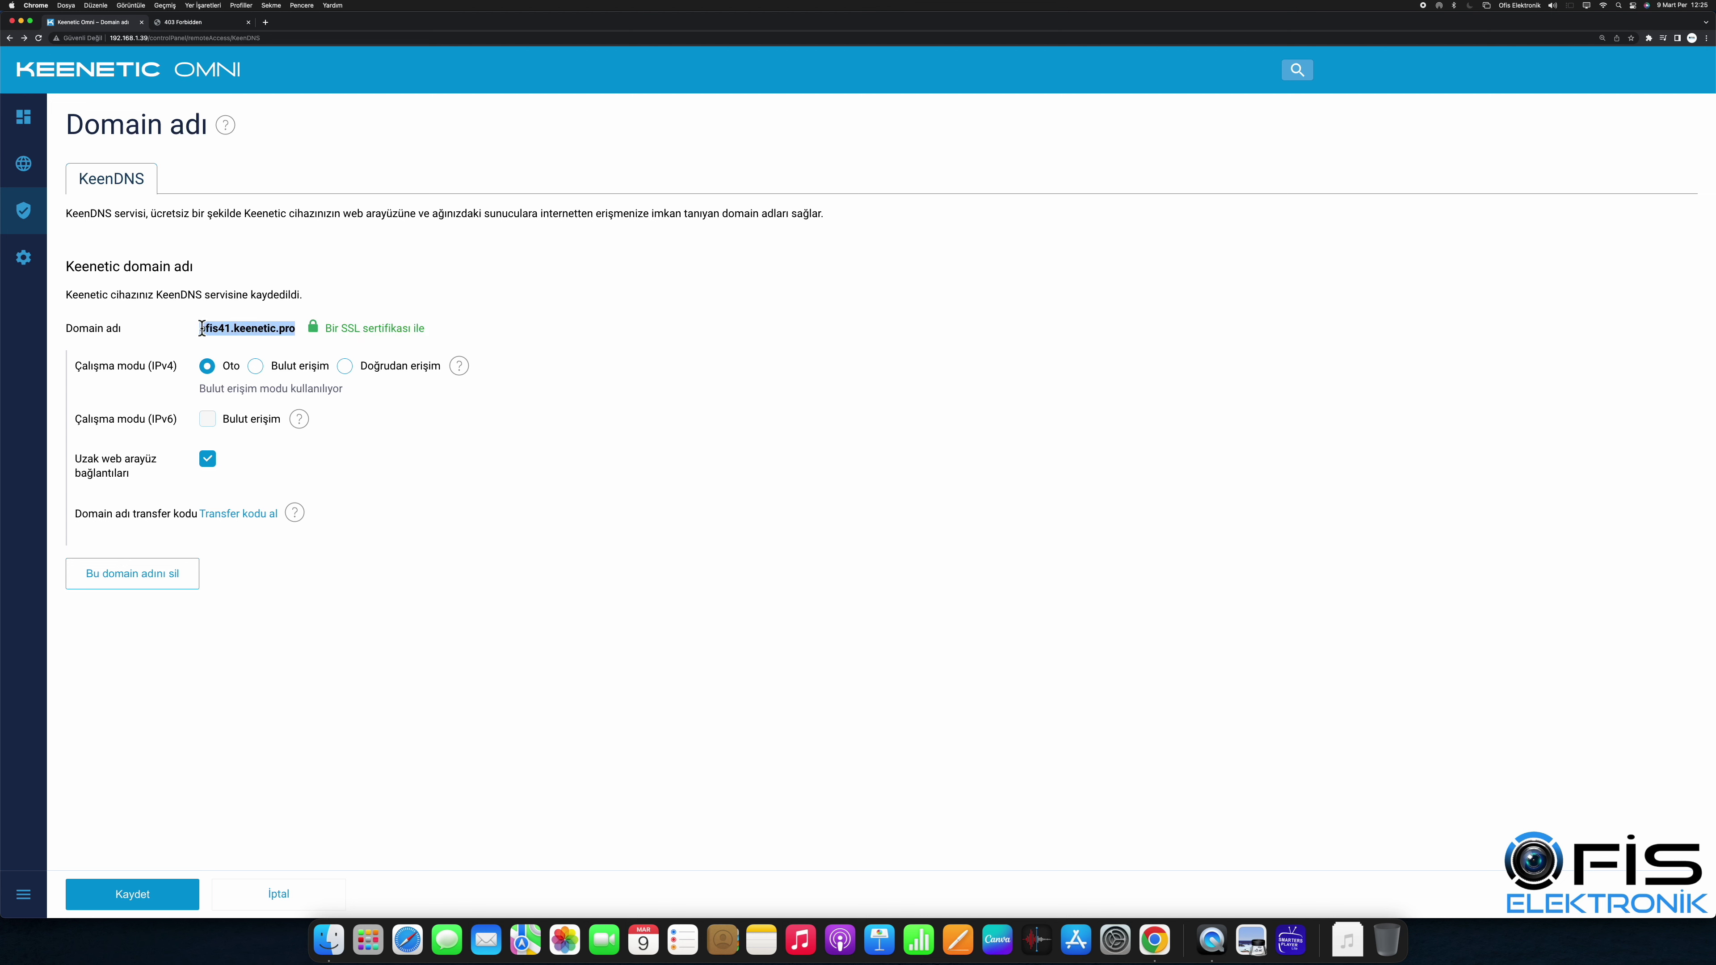
pyautogui.rightClick(201, 328)
pyautogui.click(236, 343)
# Step: Paste ofis41.keenetic.pro into the new tab's address bar and load it
pyautogui.click(194, 22)
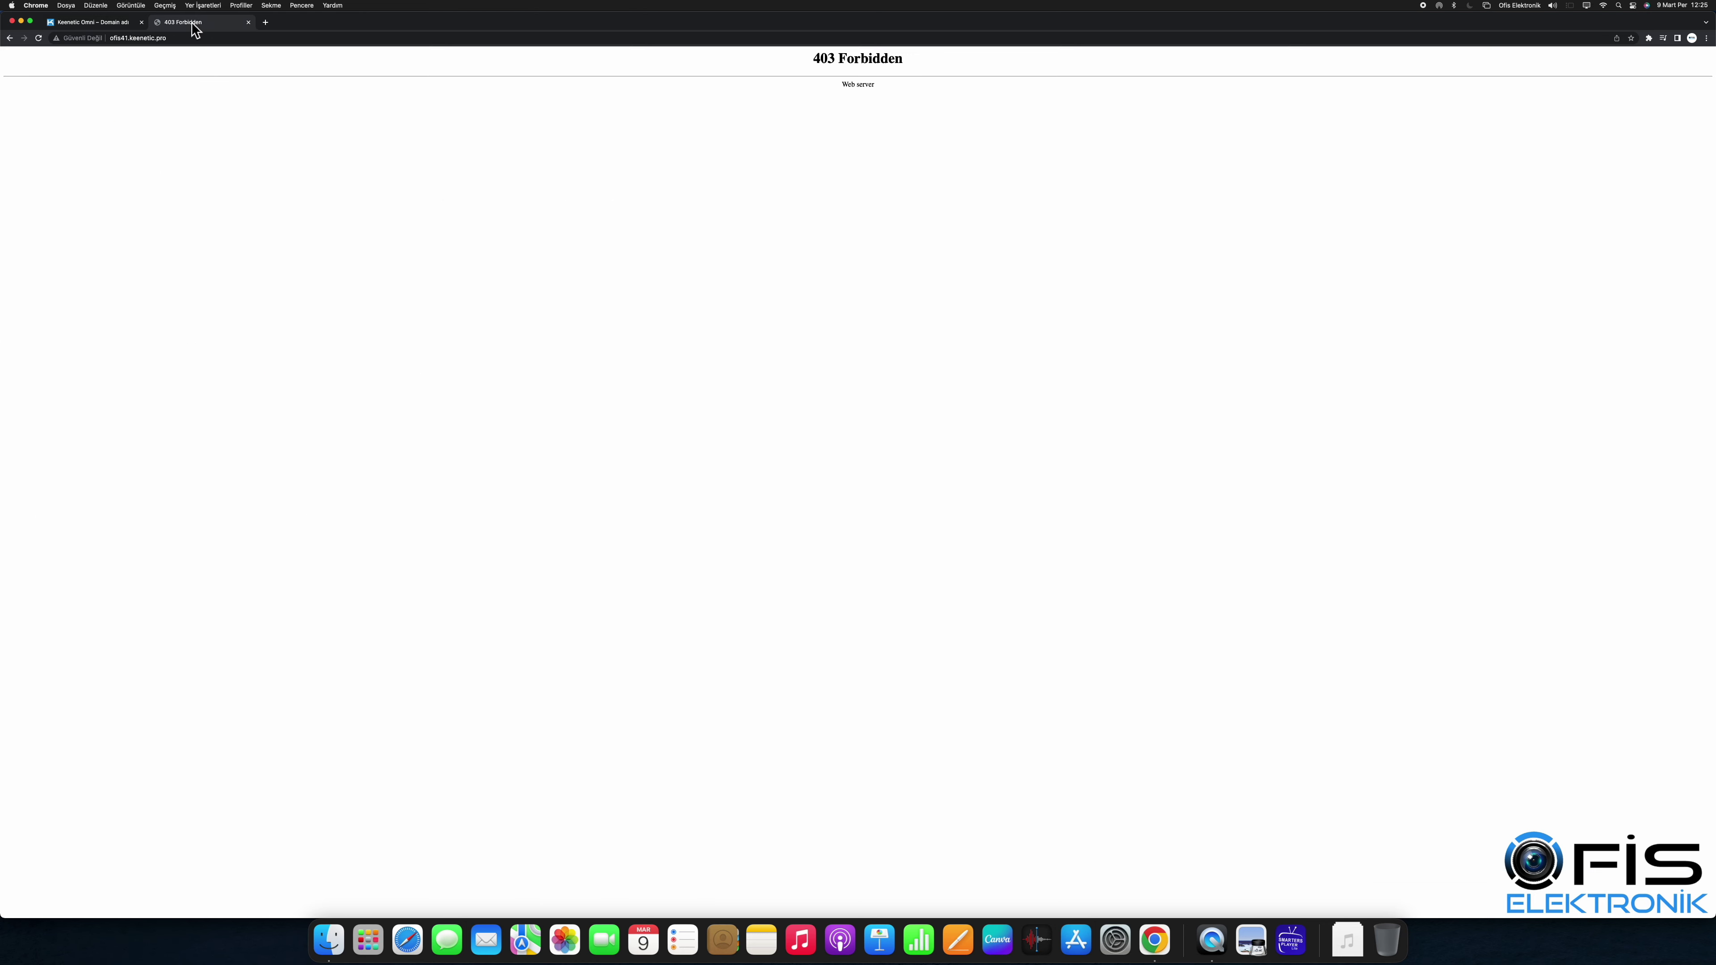
pyautogui.click(191, 37)
pyautogui.press('BackSpace')
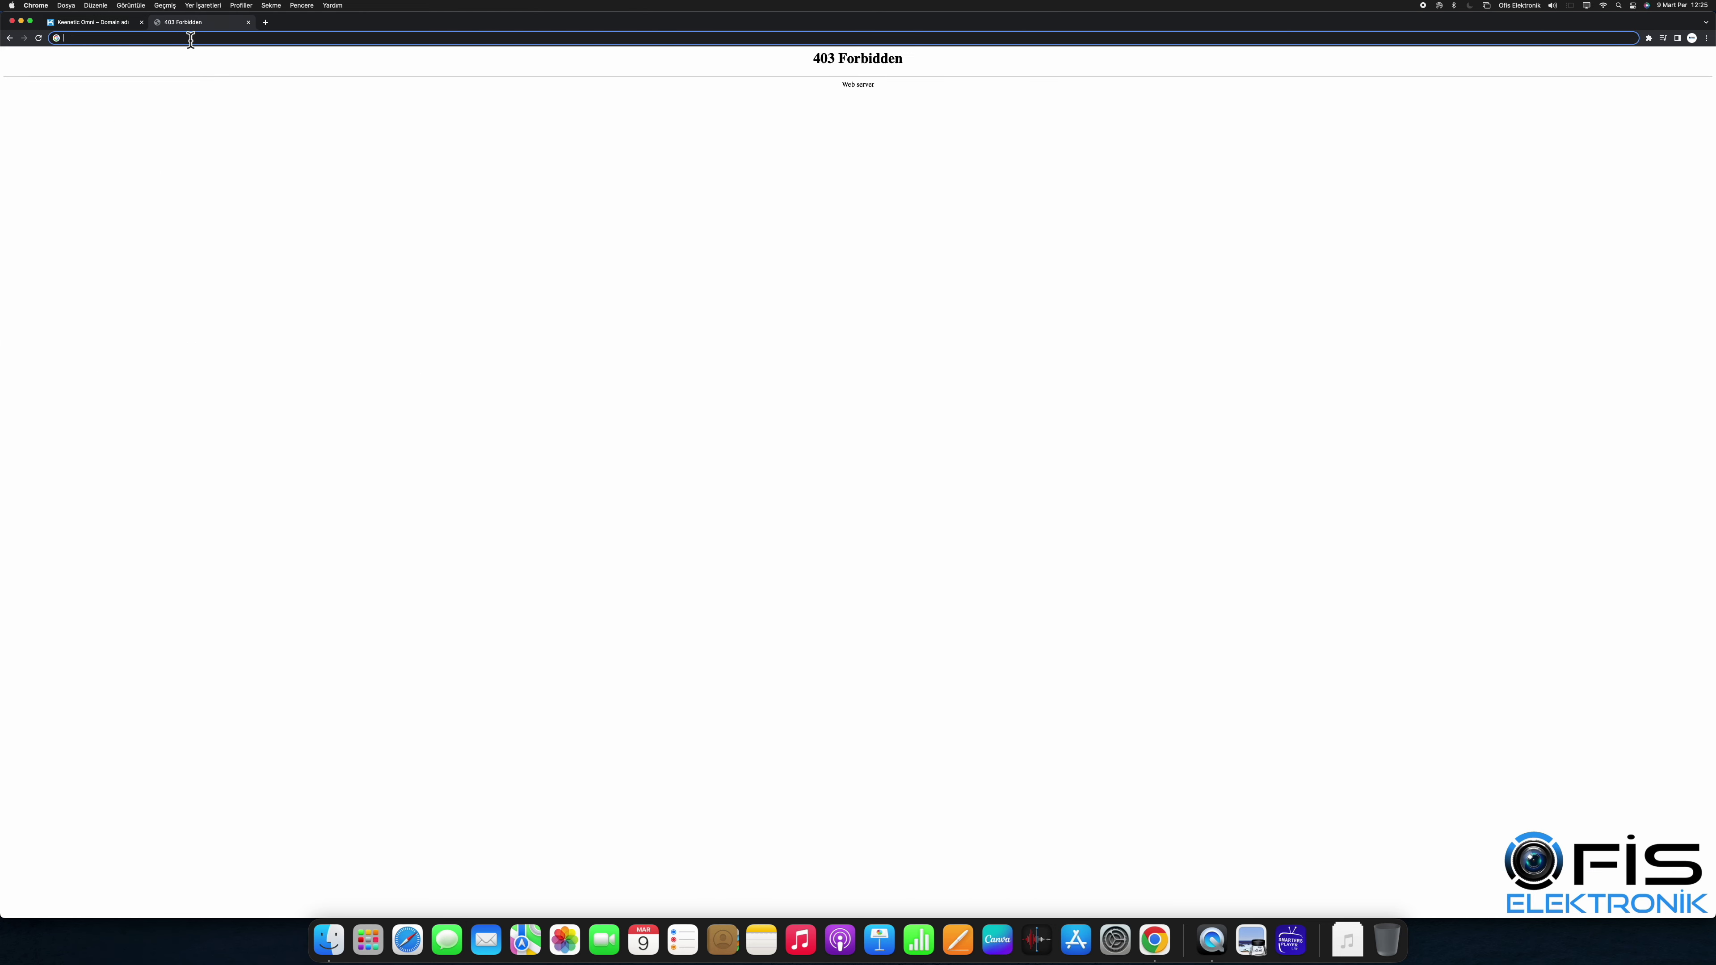
pyautogui.rightClick(192, 38)
pyautogui.click(206, 111)
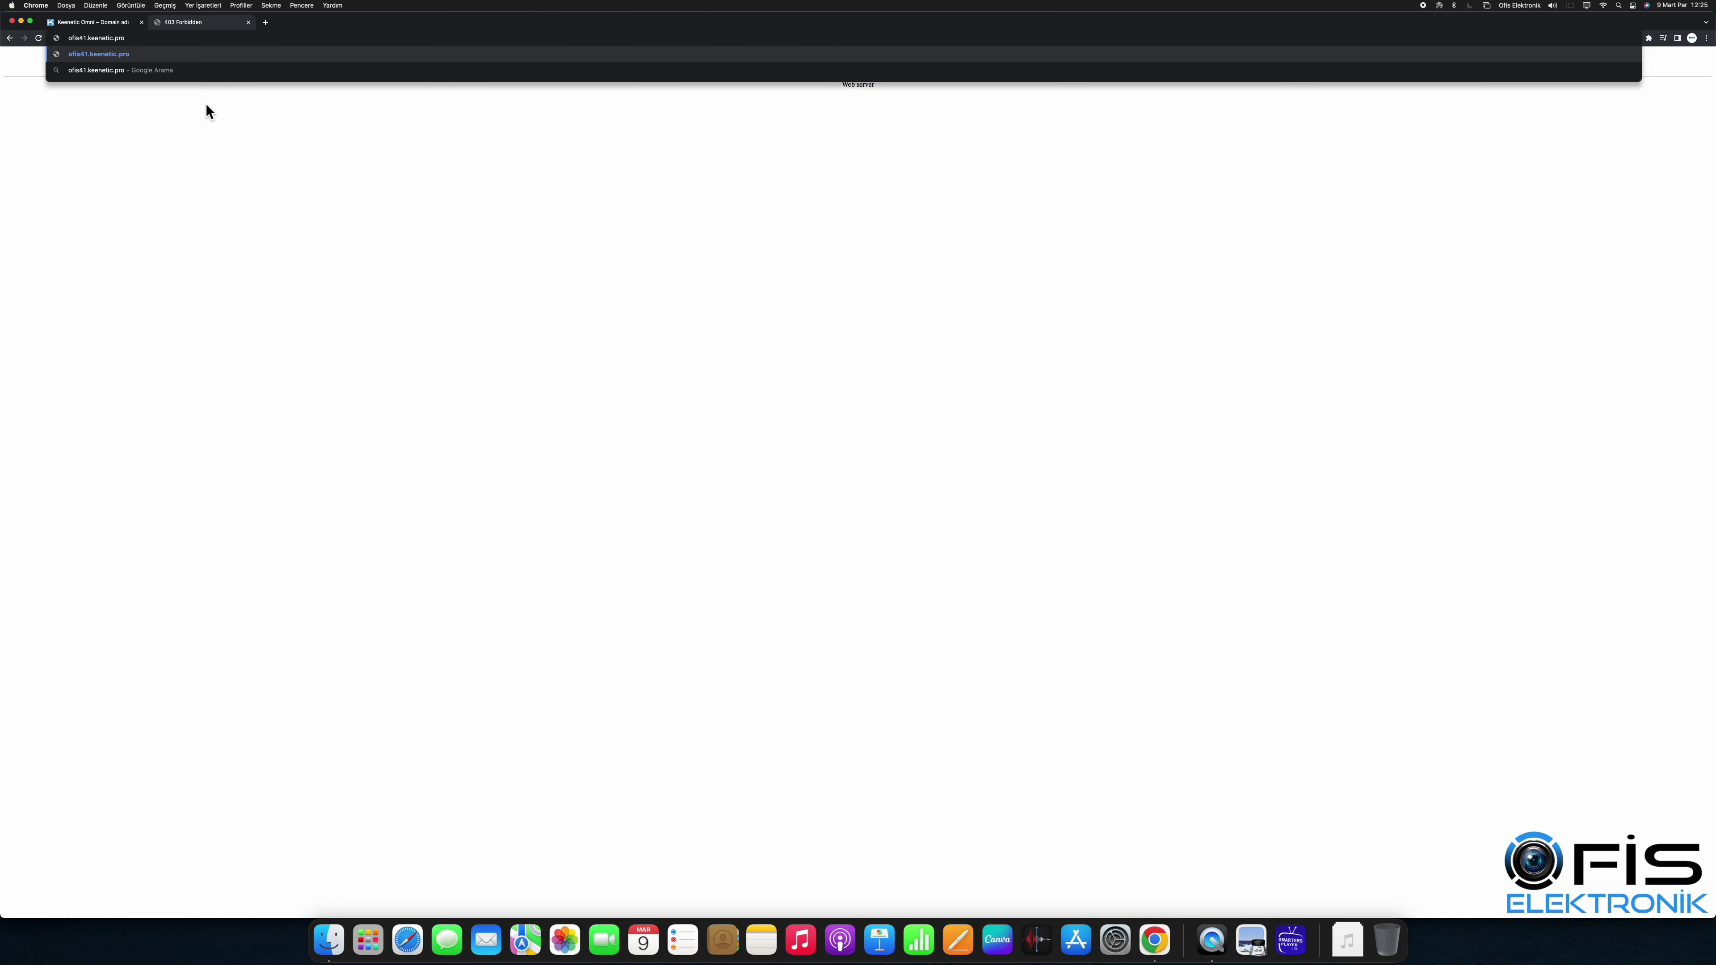
pyautogui.press('Return')
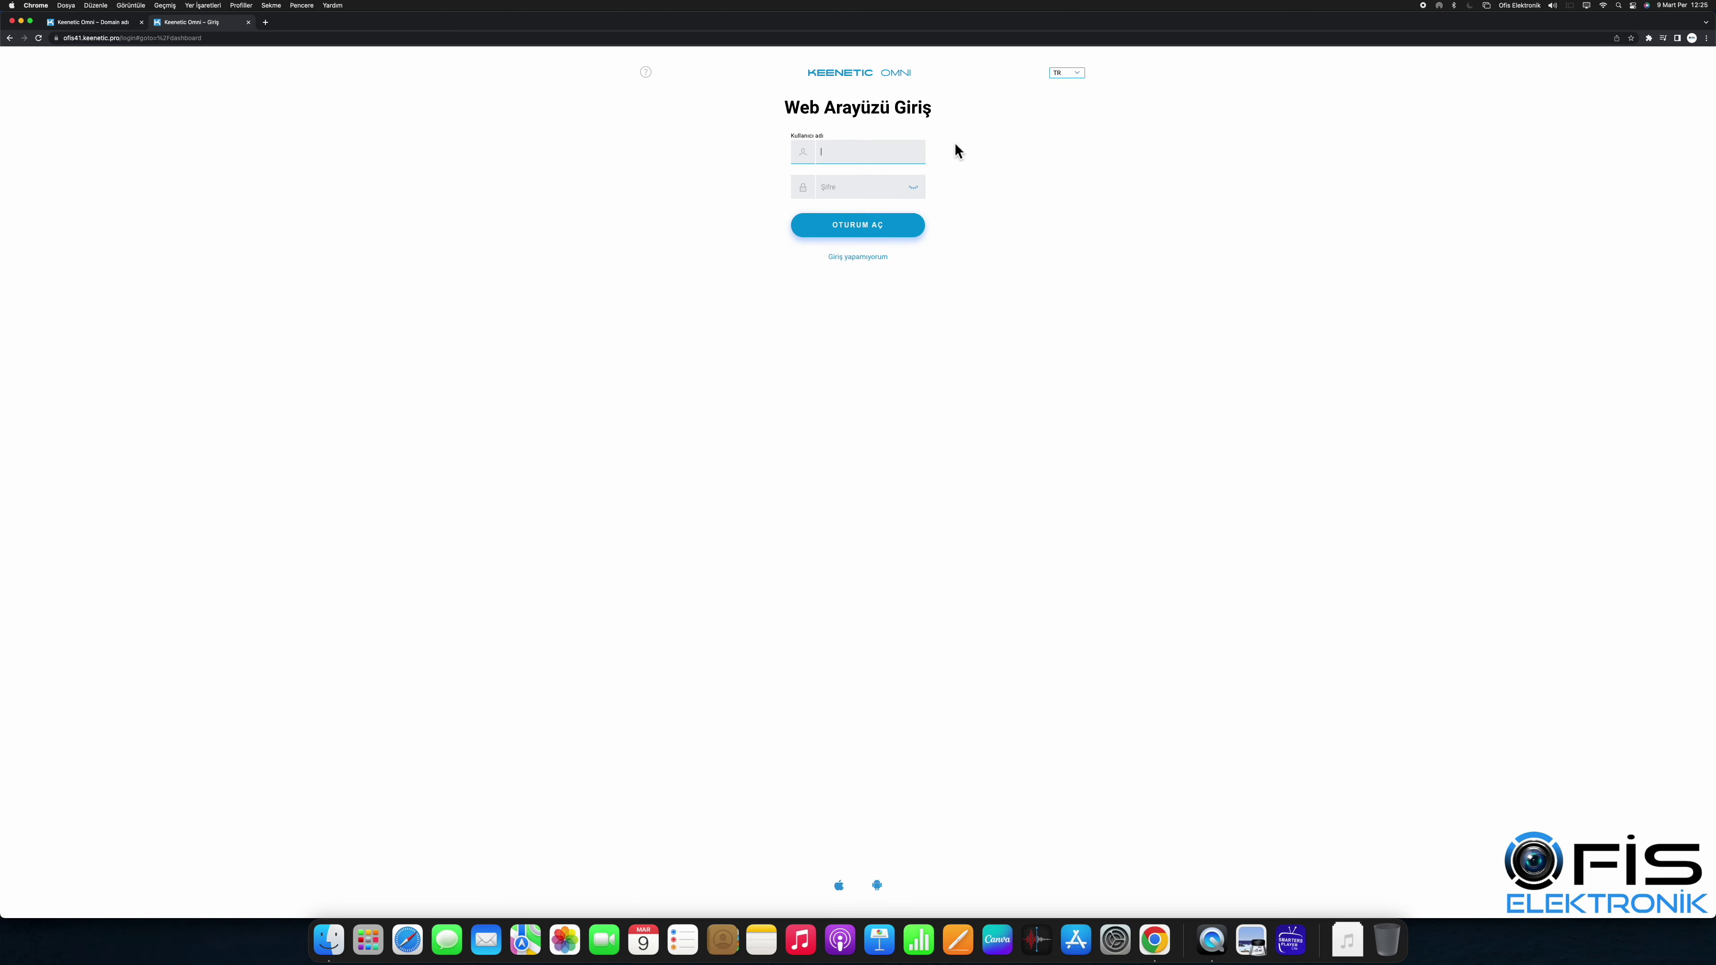
# Step: Sign in remotely using the suggested username and the account password
pyautogui.click(879, 158)
pyautogui.click(873, 178)
pyautogui.click(831, 186)
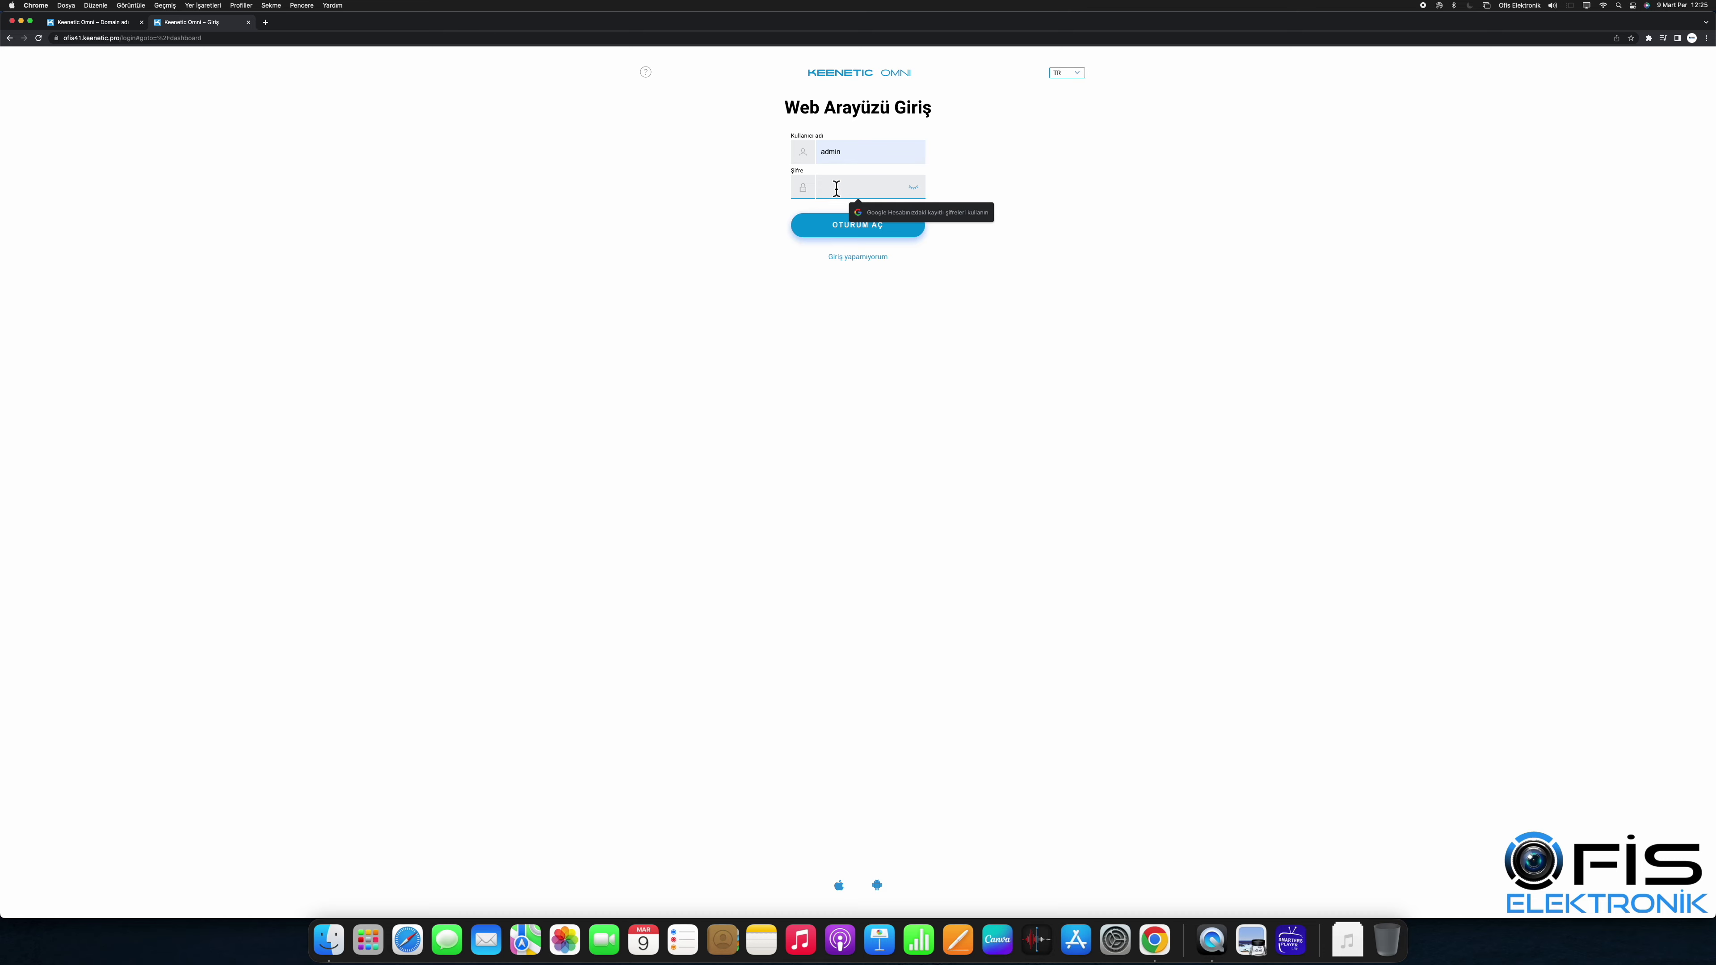
pyautogui.write('1')
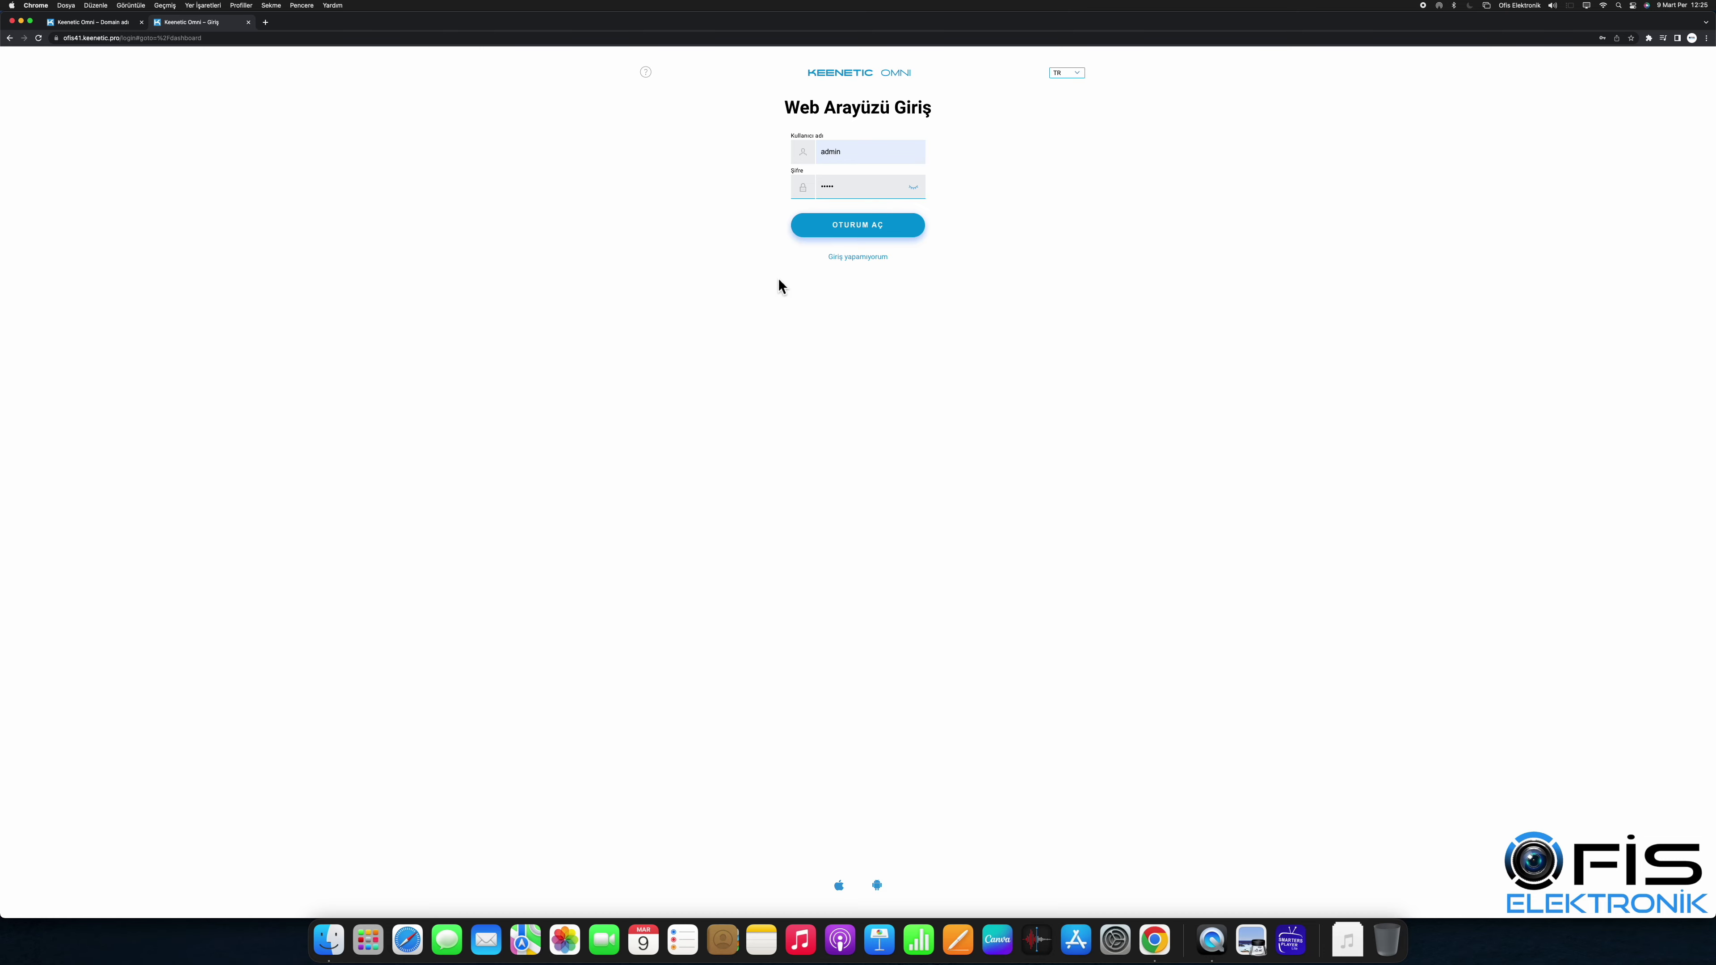
pyautogui.click(843, 230)
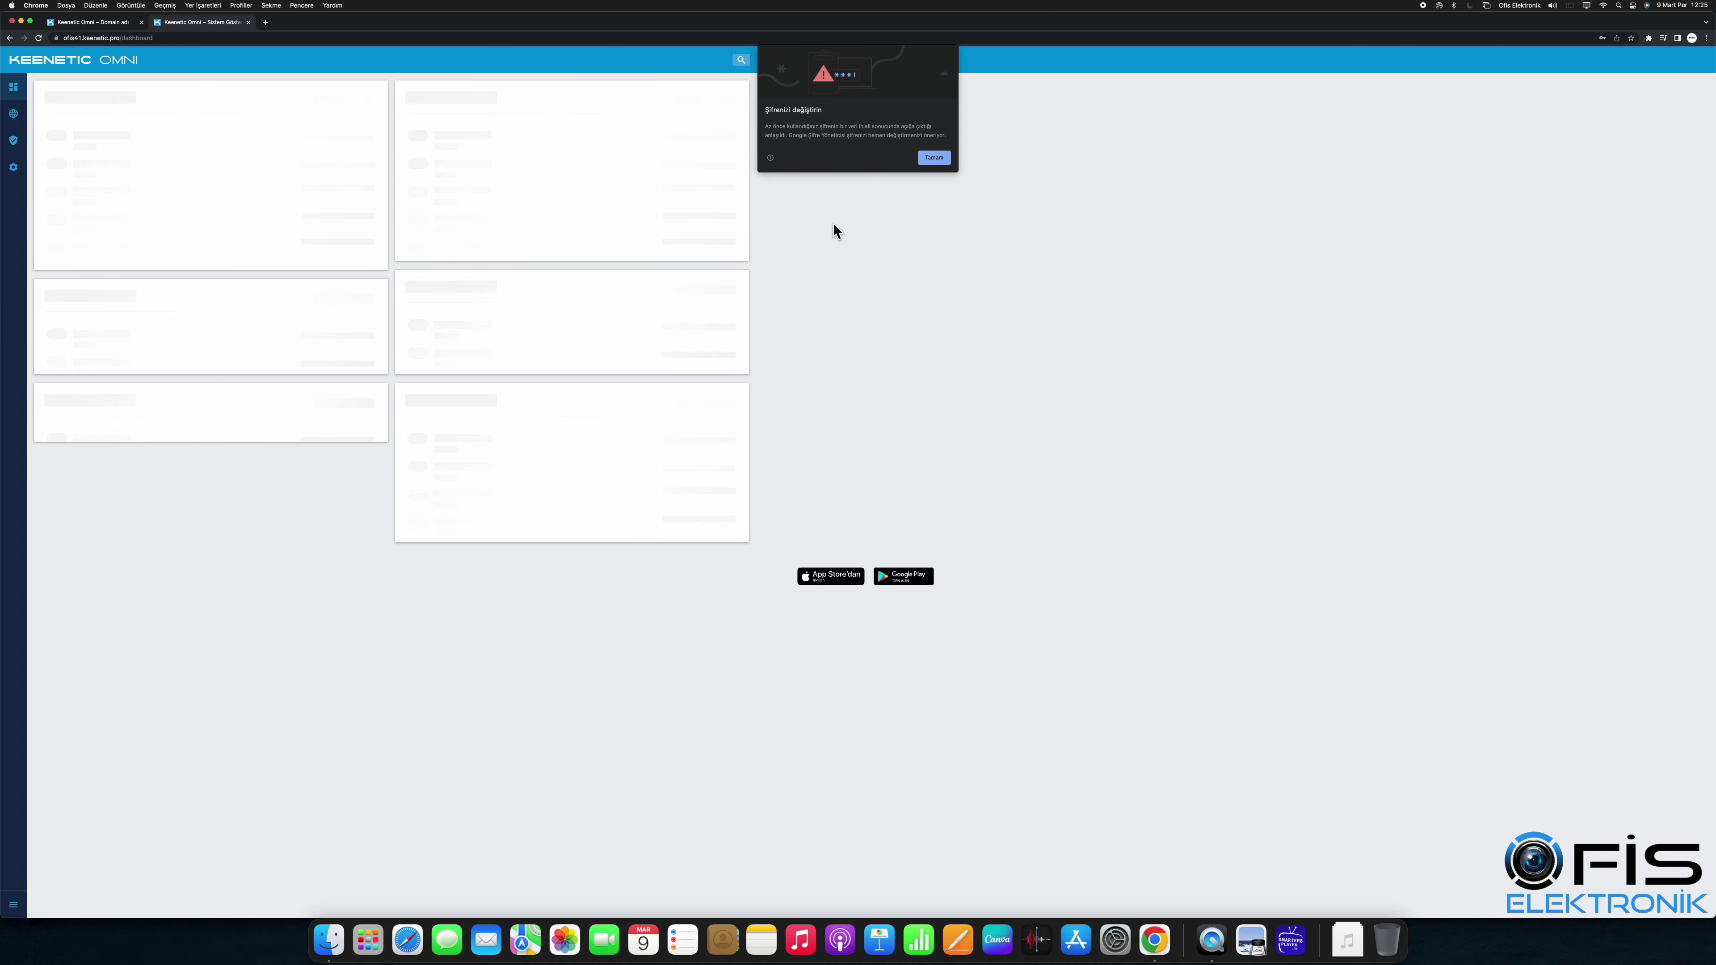
# Step: Open the file browser, expand ESD-USB, and upload the PNG thumbnail image
pyautogui.click(932, 158)
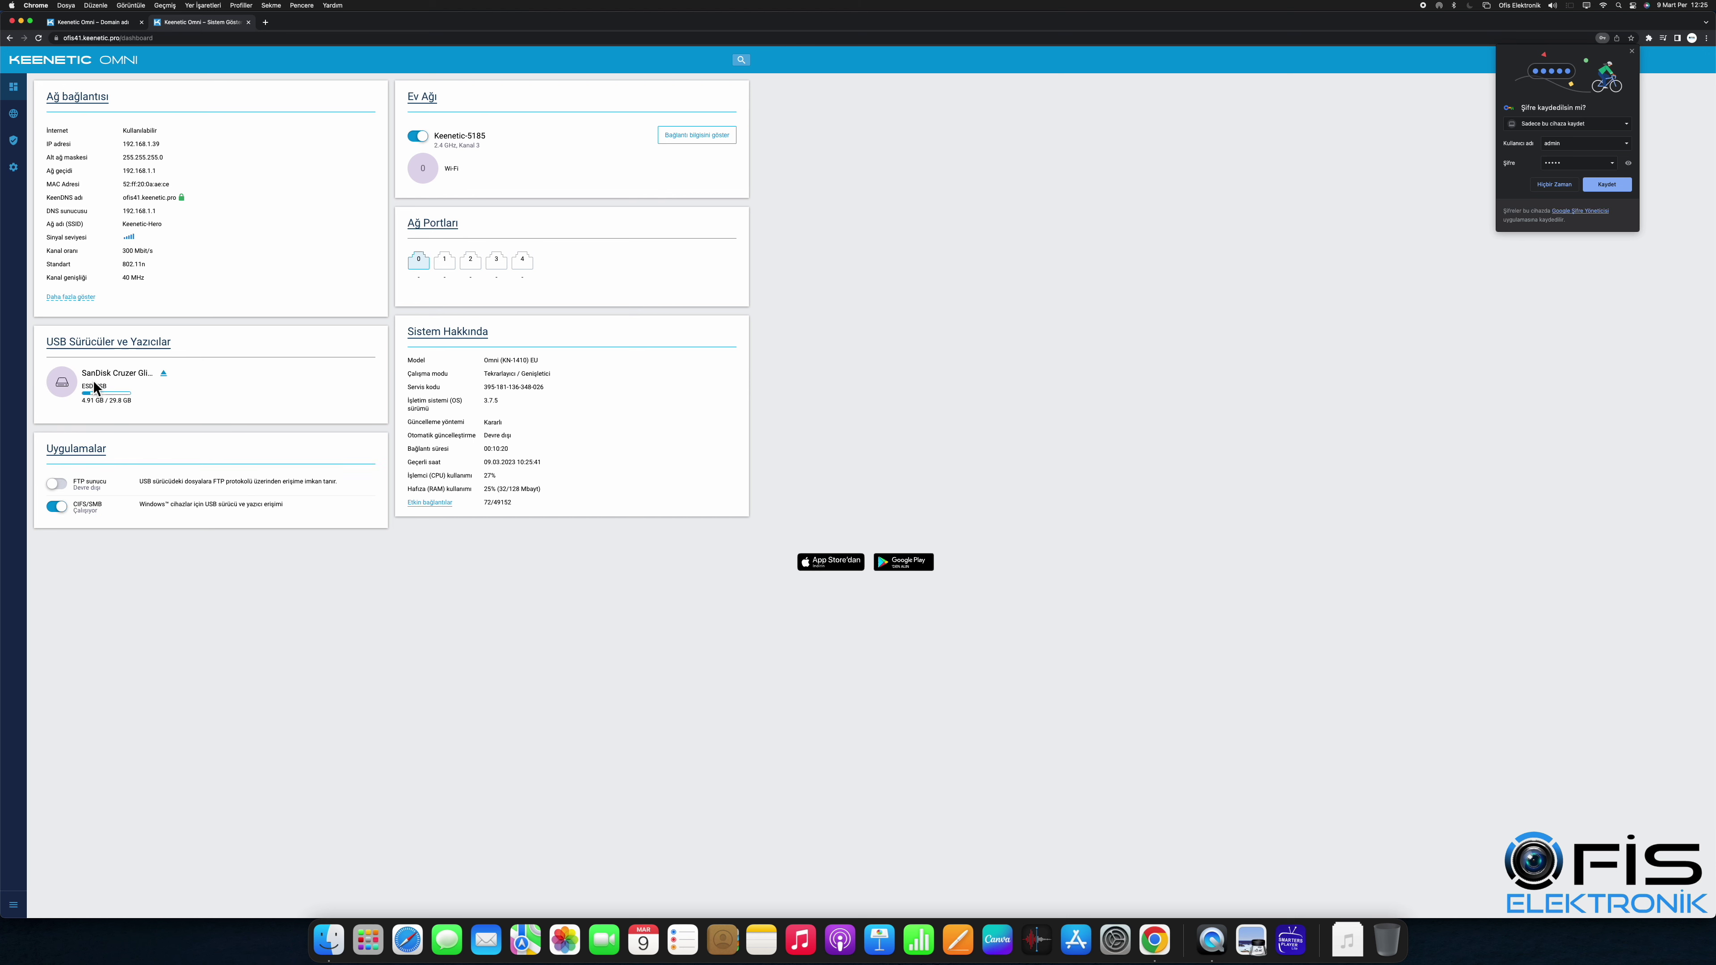
pyautogui.click(62, 382)
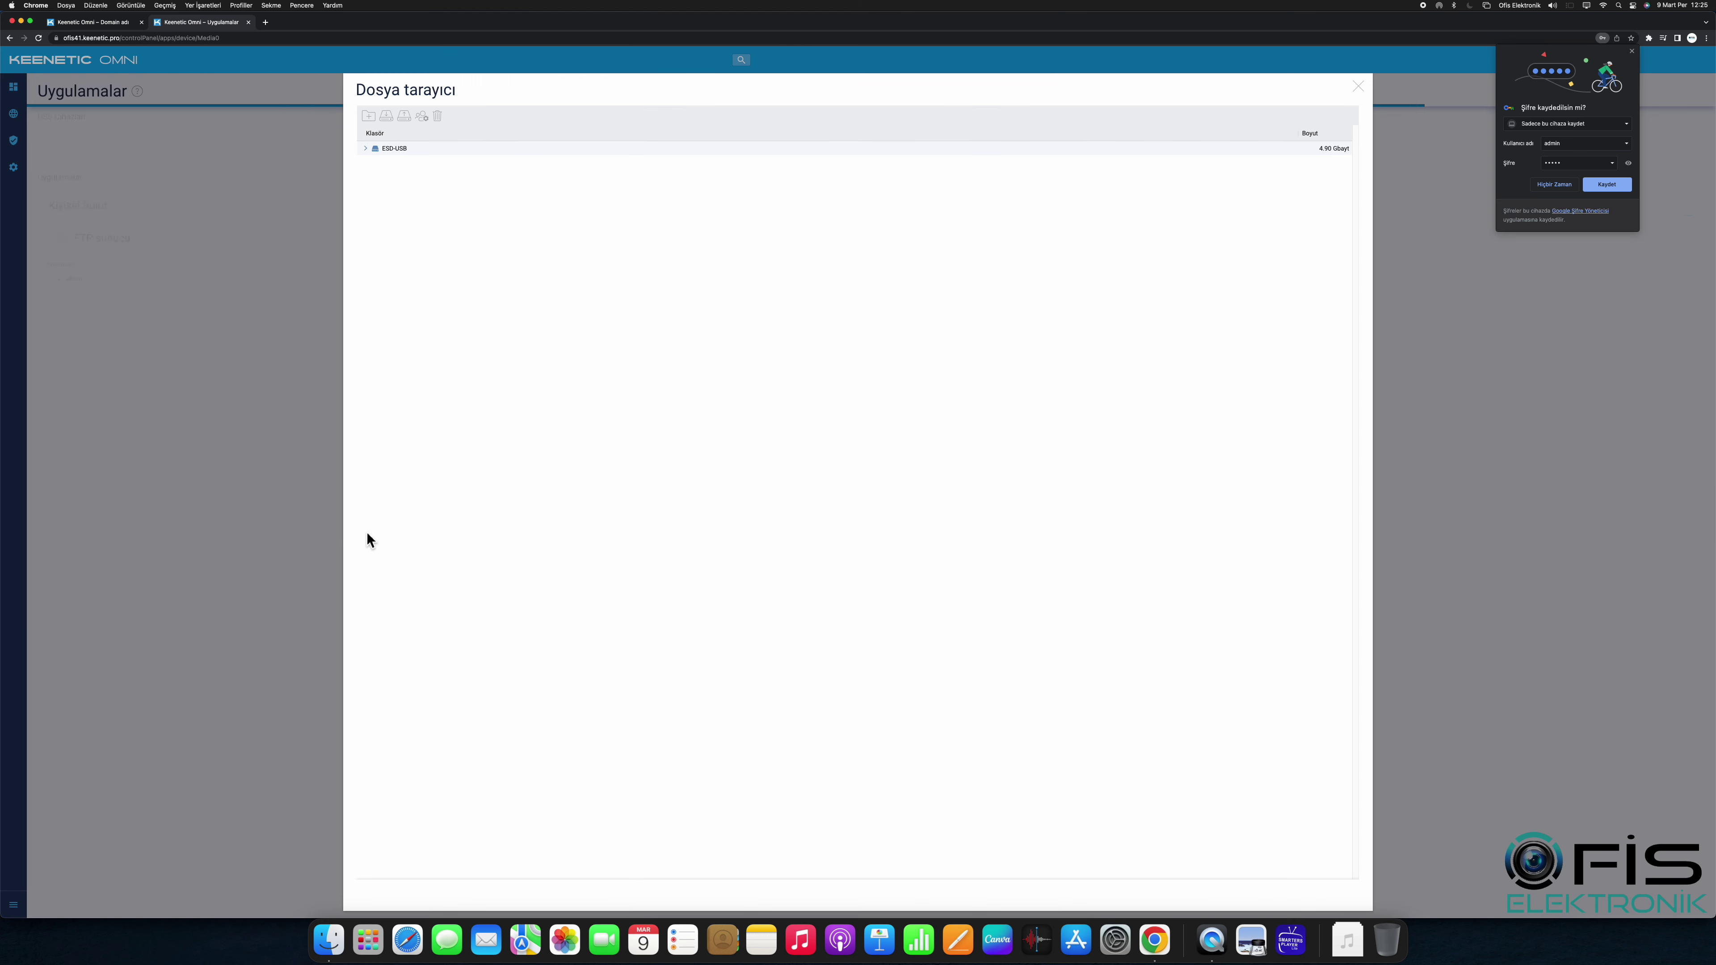
pyautogui.click(379, 157)
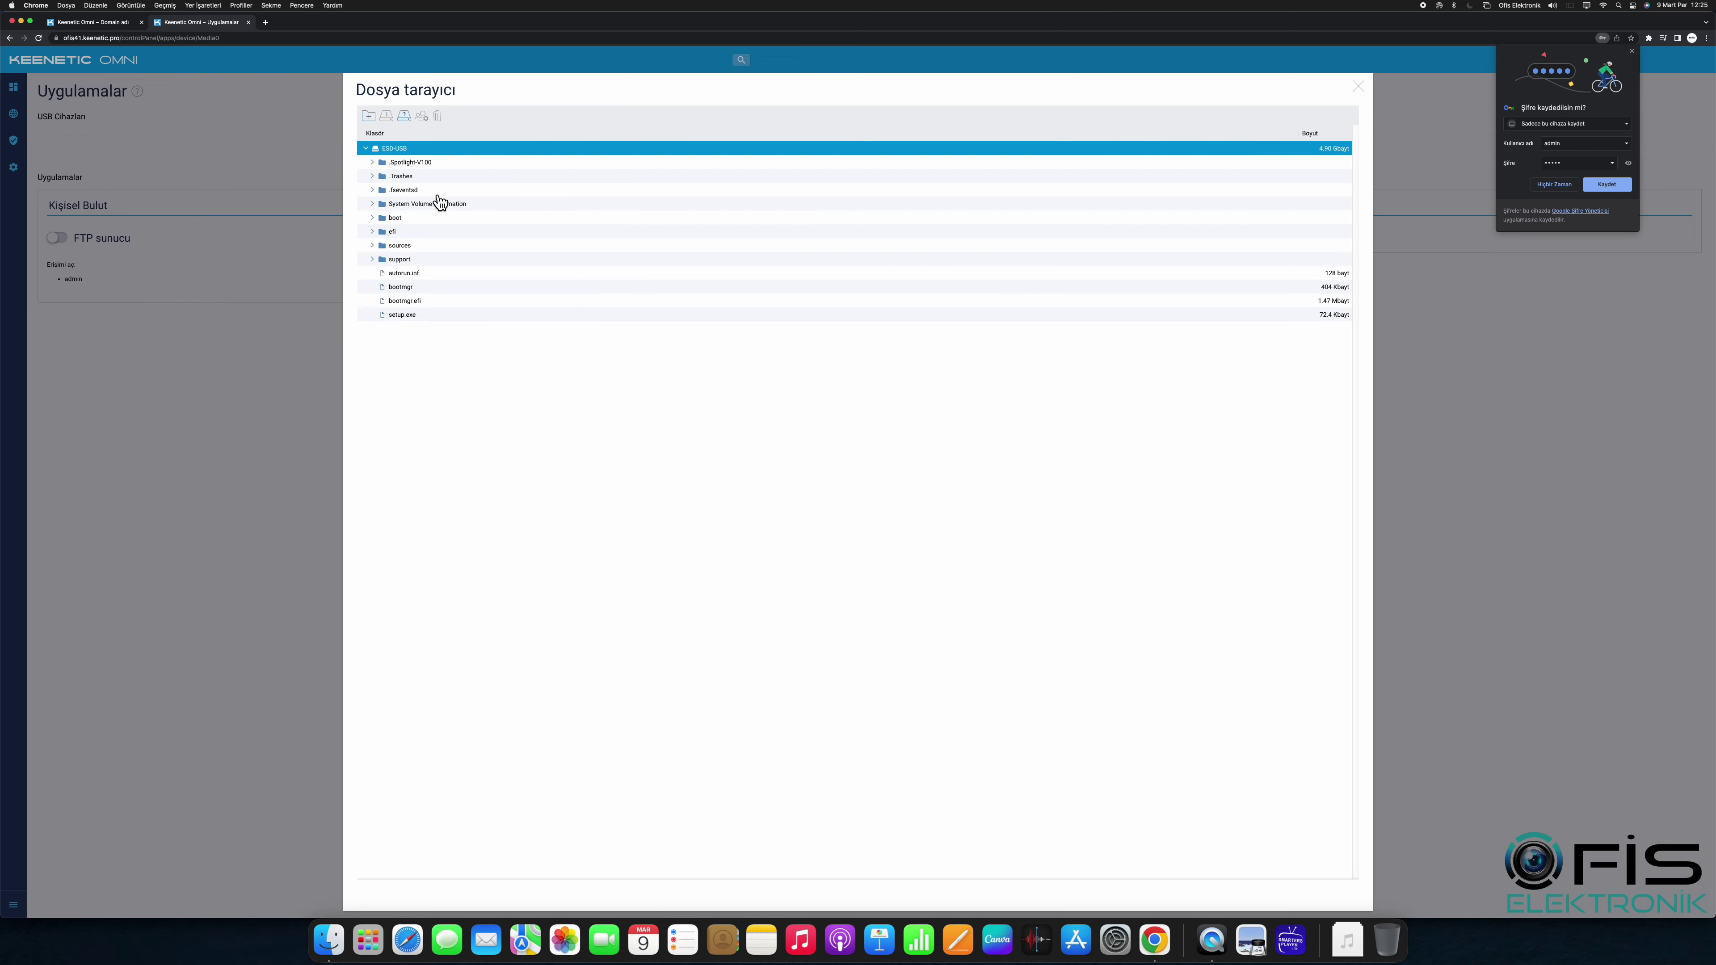
pyautogui.click(404, 115)
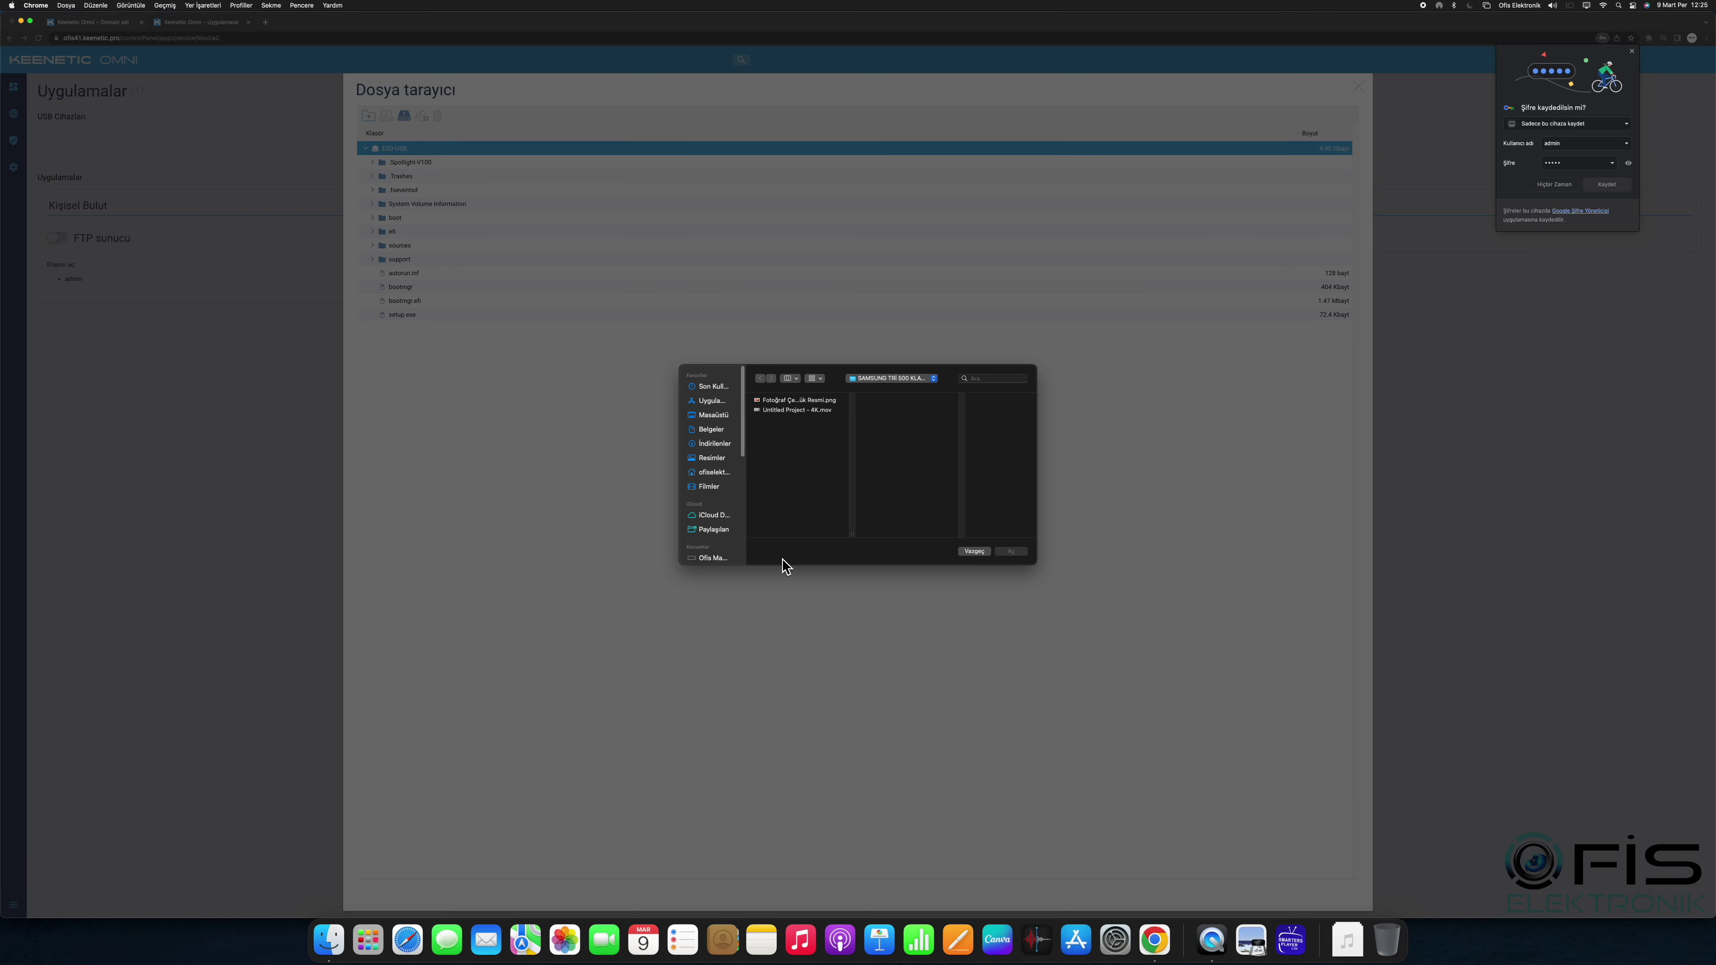
pyautogui.doubleClick(771, 408)
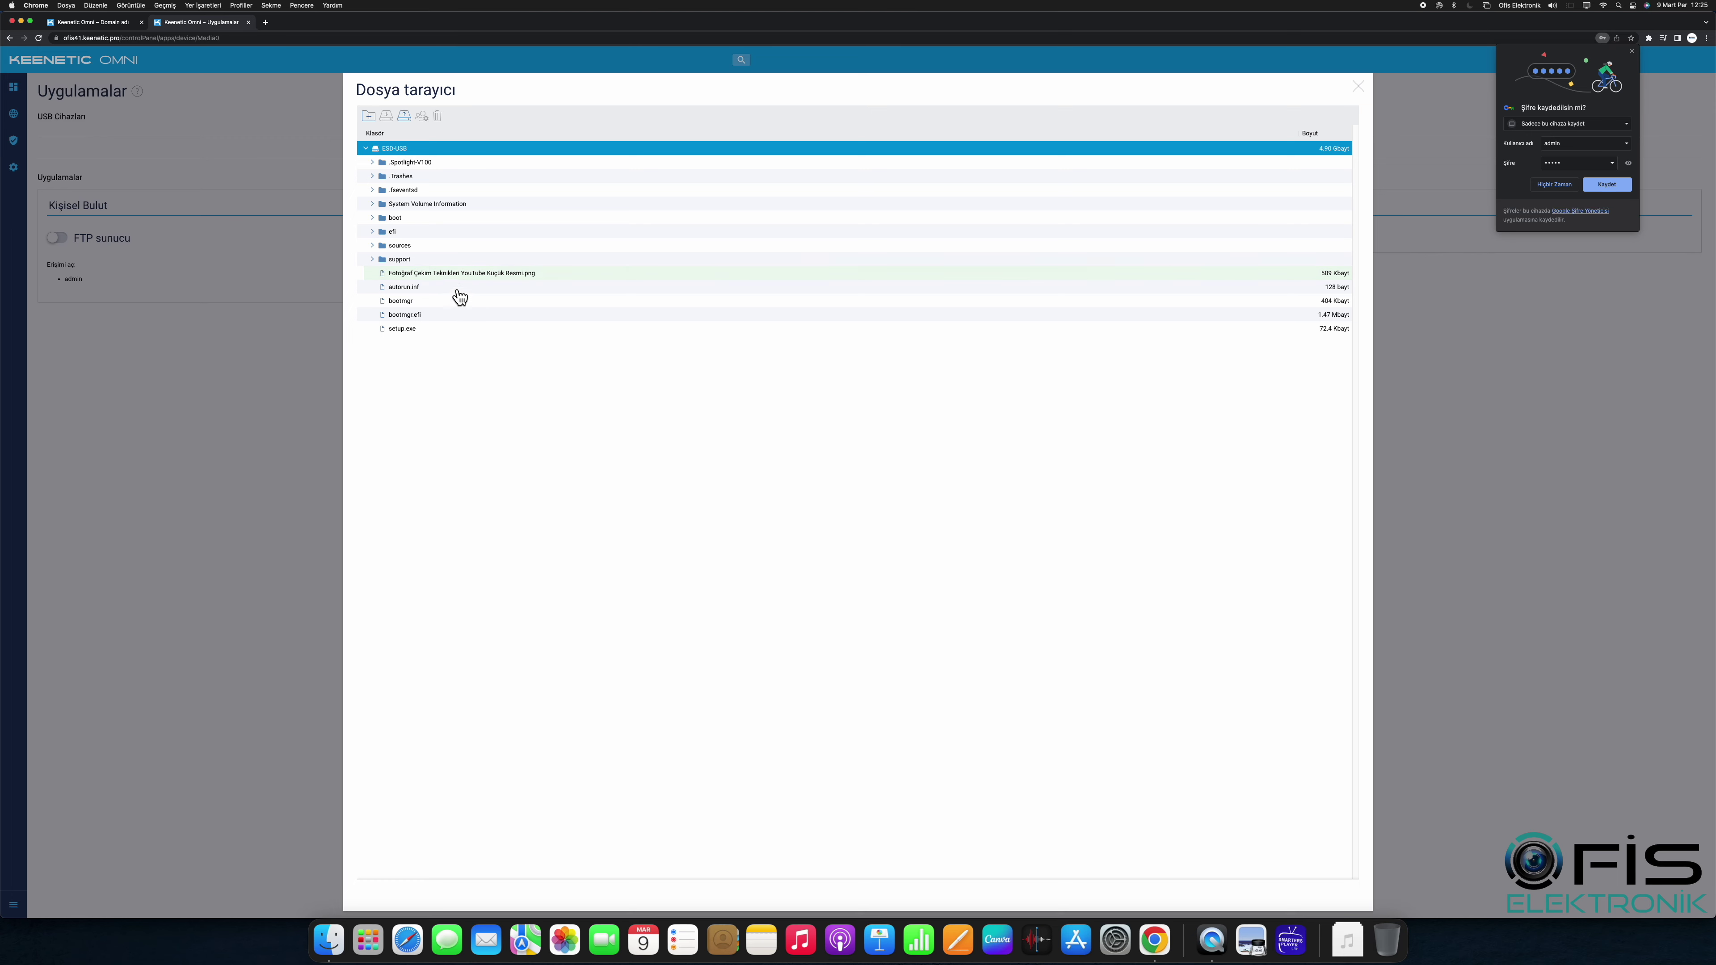
# Step: Download the uploaded PNG to the computer, then delete it from the drive
pyautogui.click(454, 275)
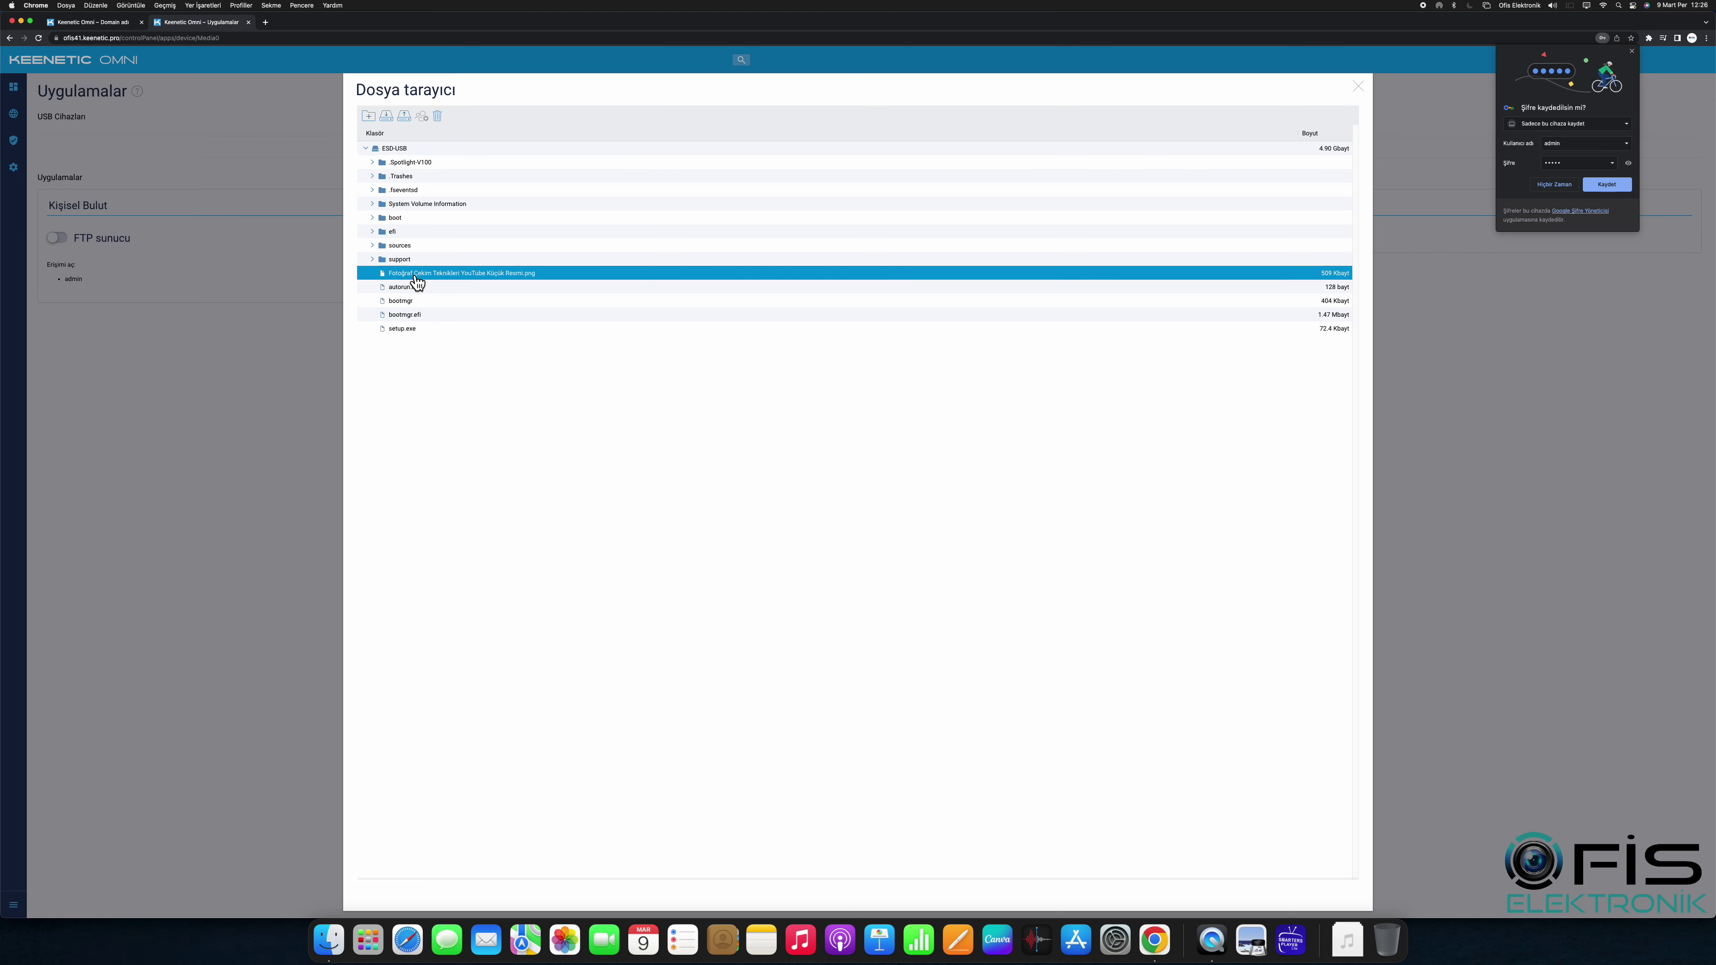
pyautogui.click(386, 116)
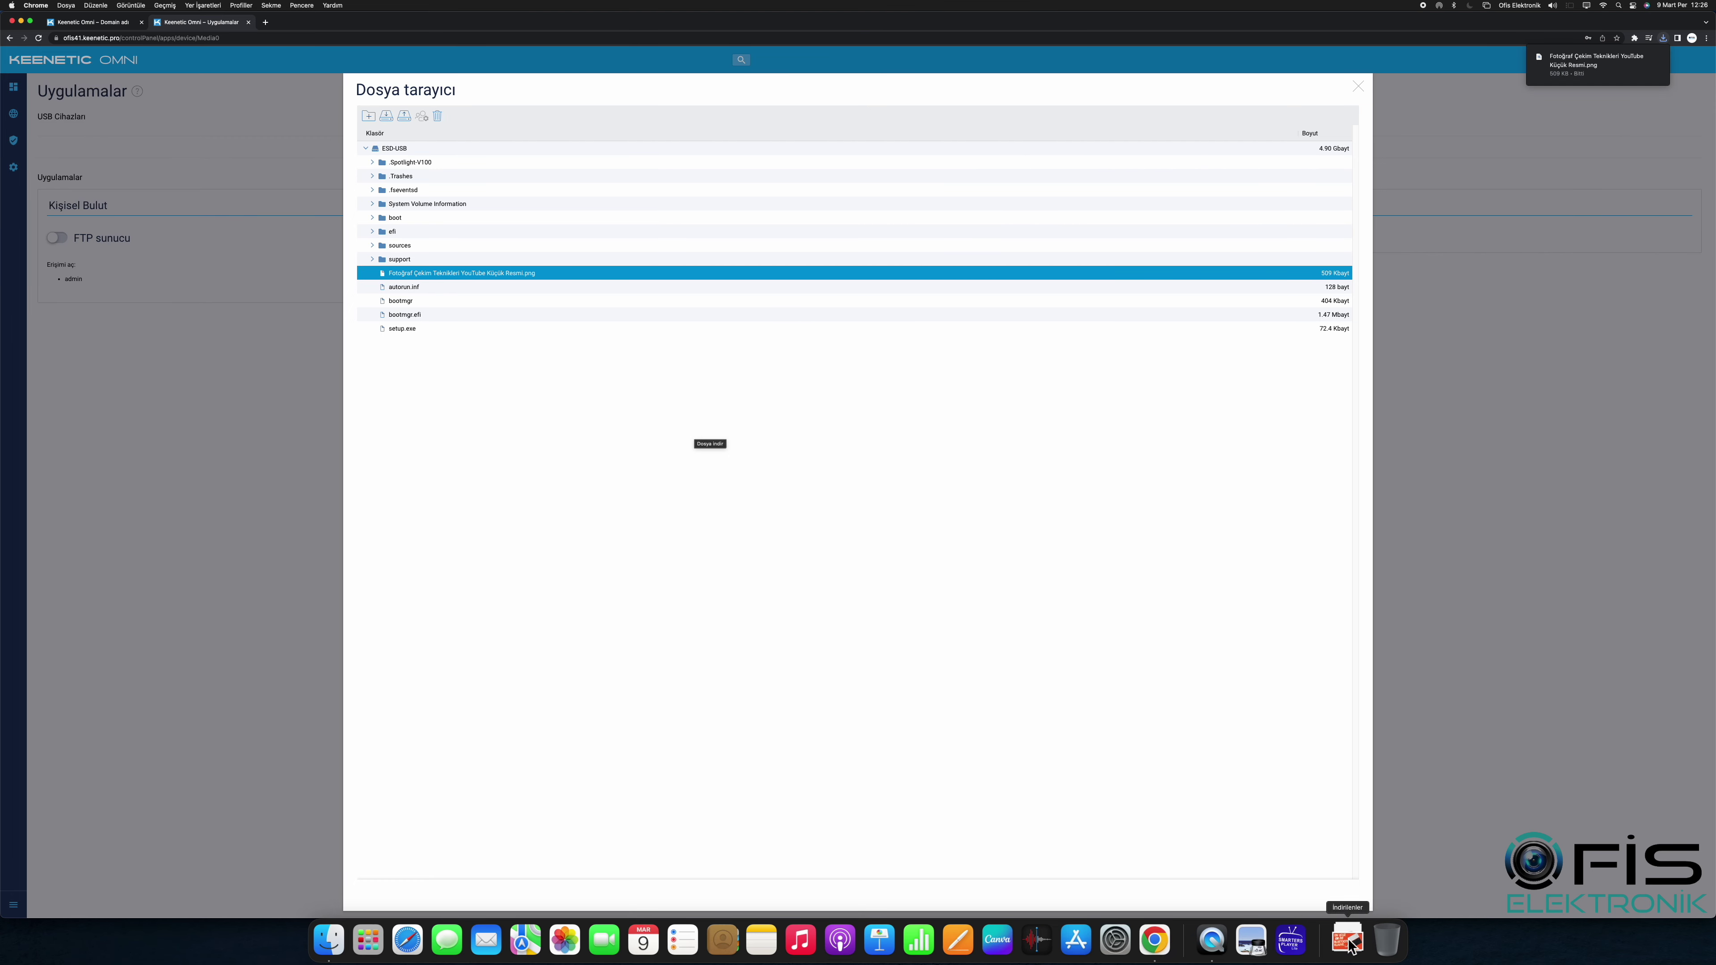
pyautogui.click(437, 116)
pyautogui.click(768, 500)
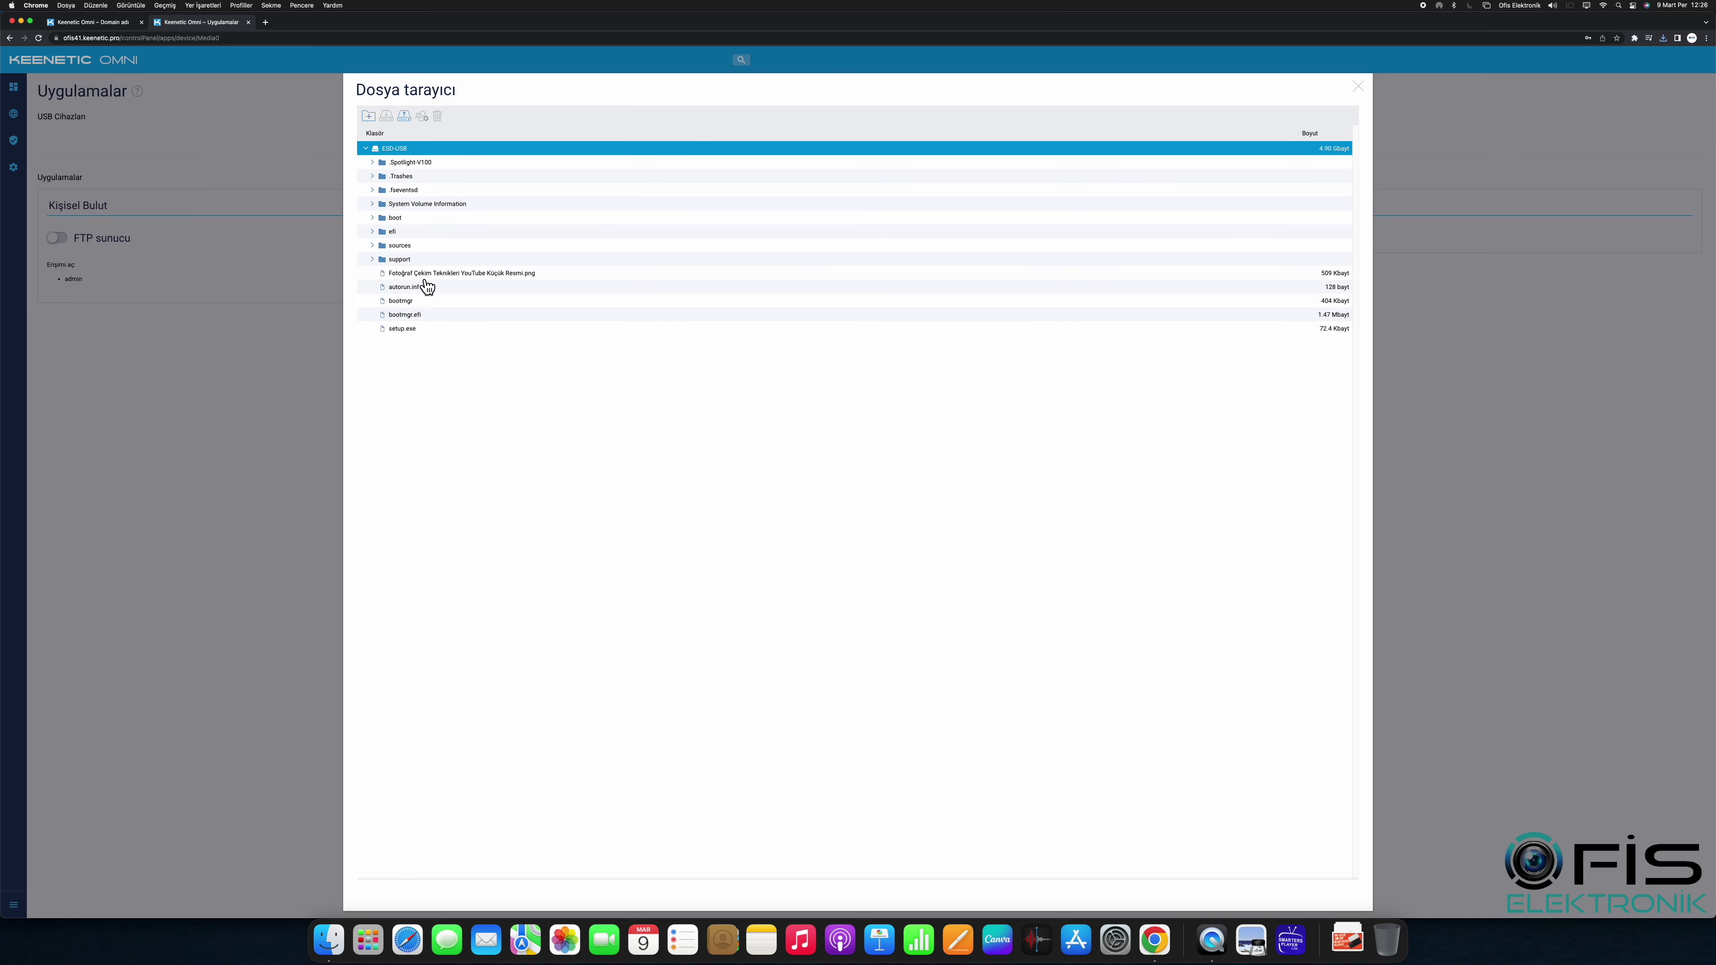
# Step: Close the file browser and go to Genel Sistem Ayarları' component options
pyautogui.click(1357, 85)
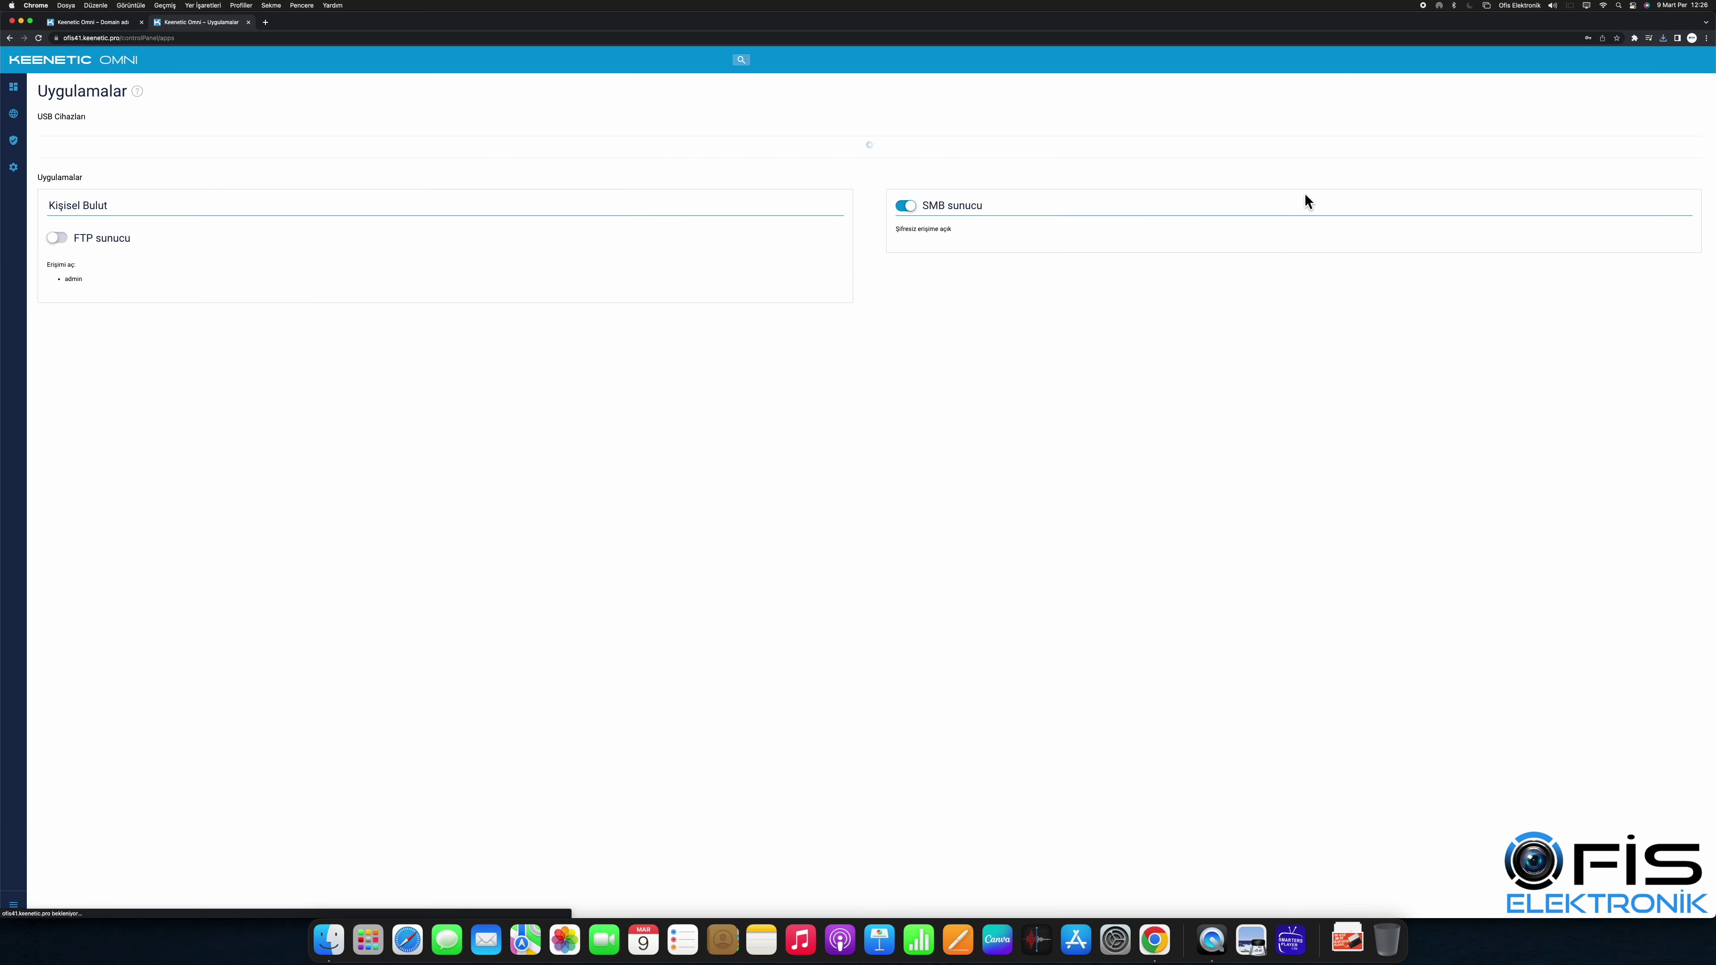
pyautogui.click(13, 87)
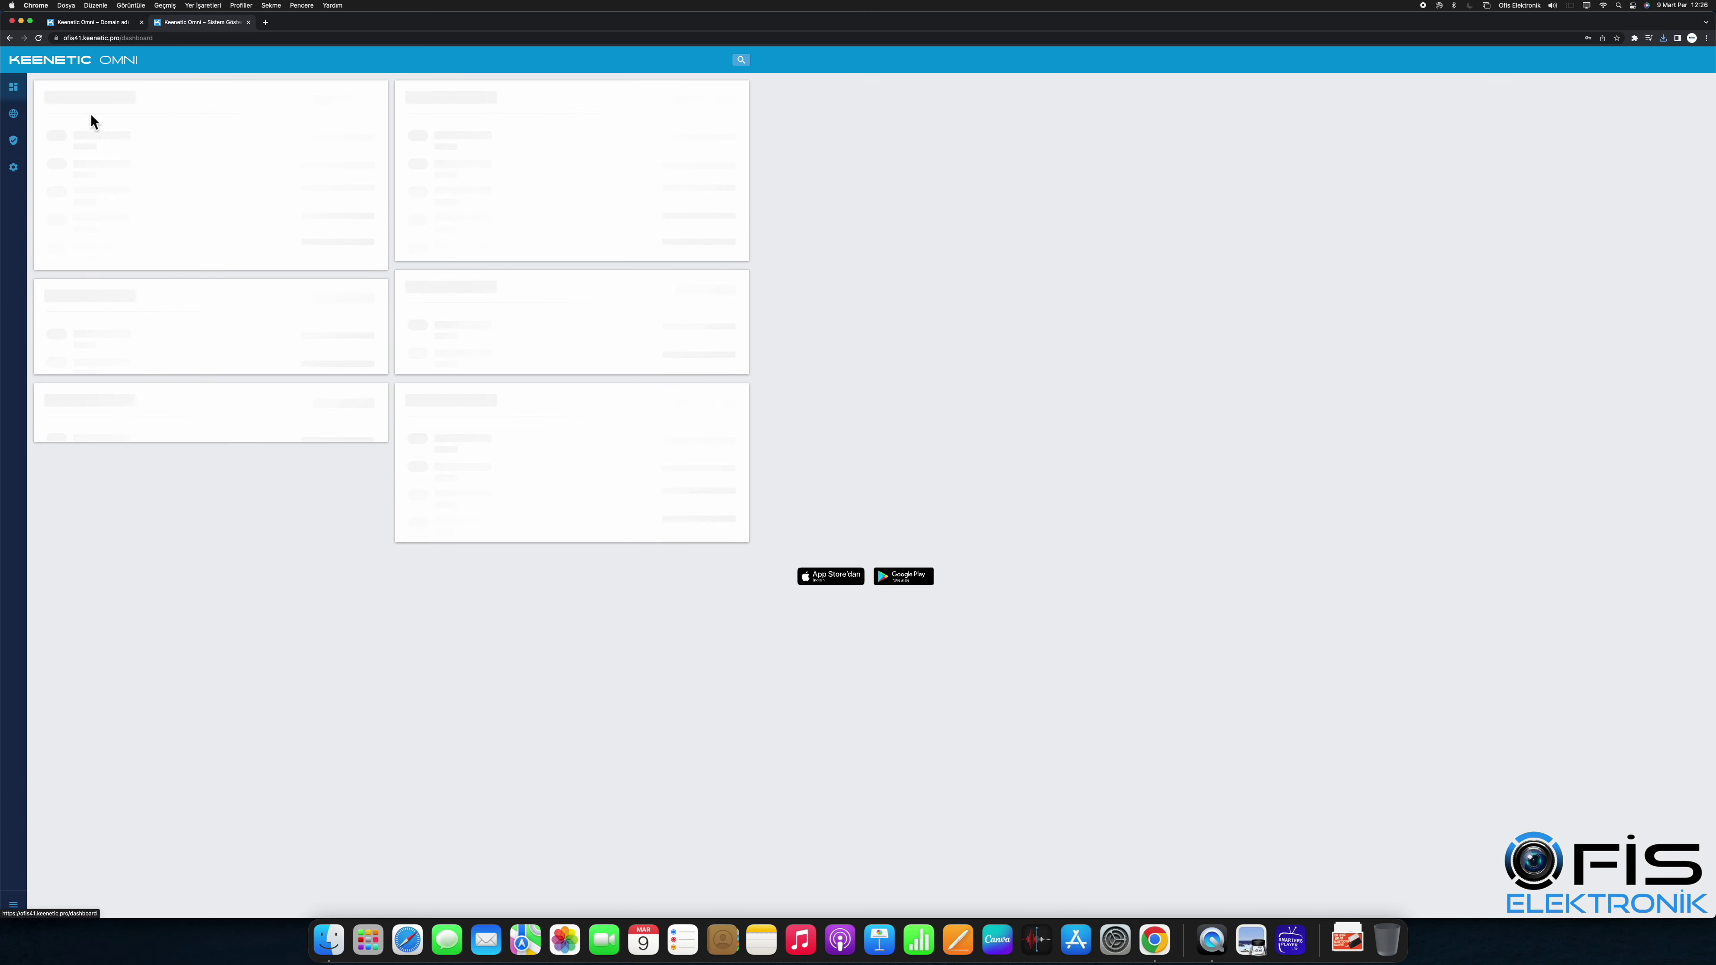
pyautogui.click(78, 453)
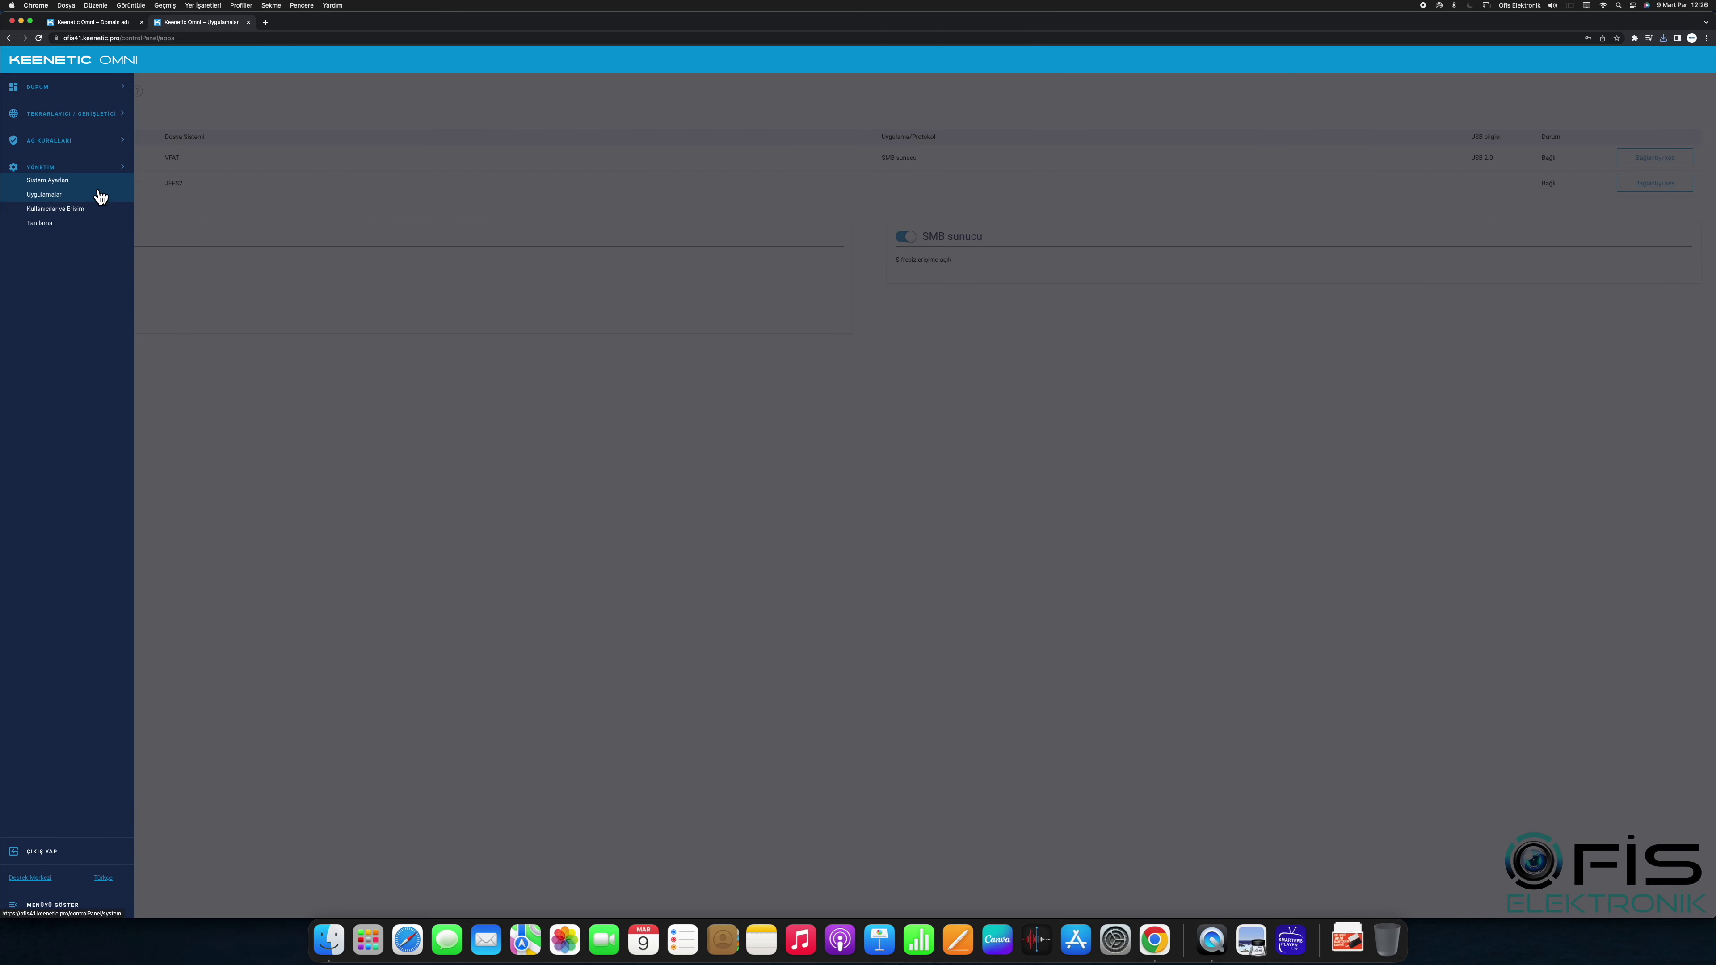
pyautogui.click(96, 199)
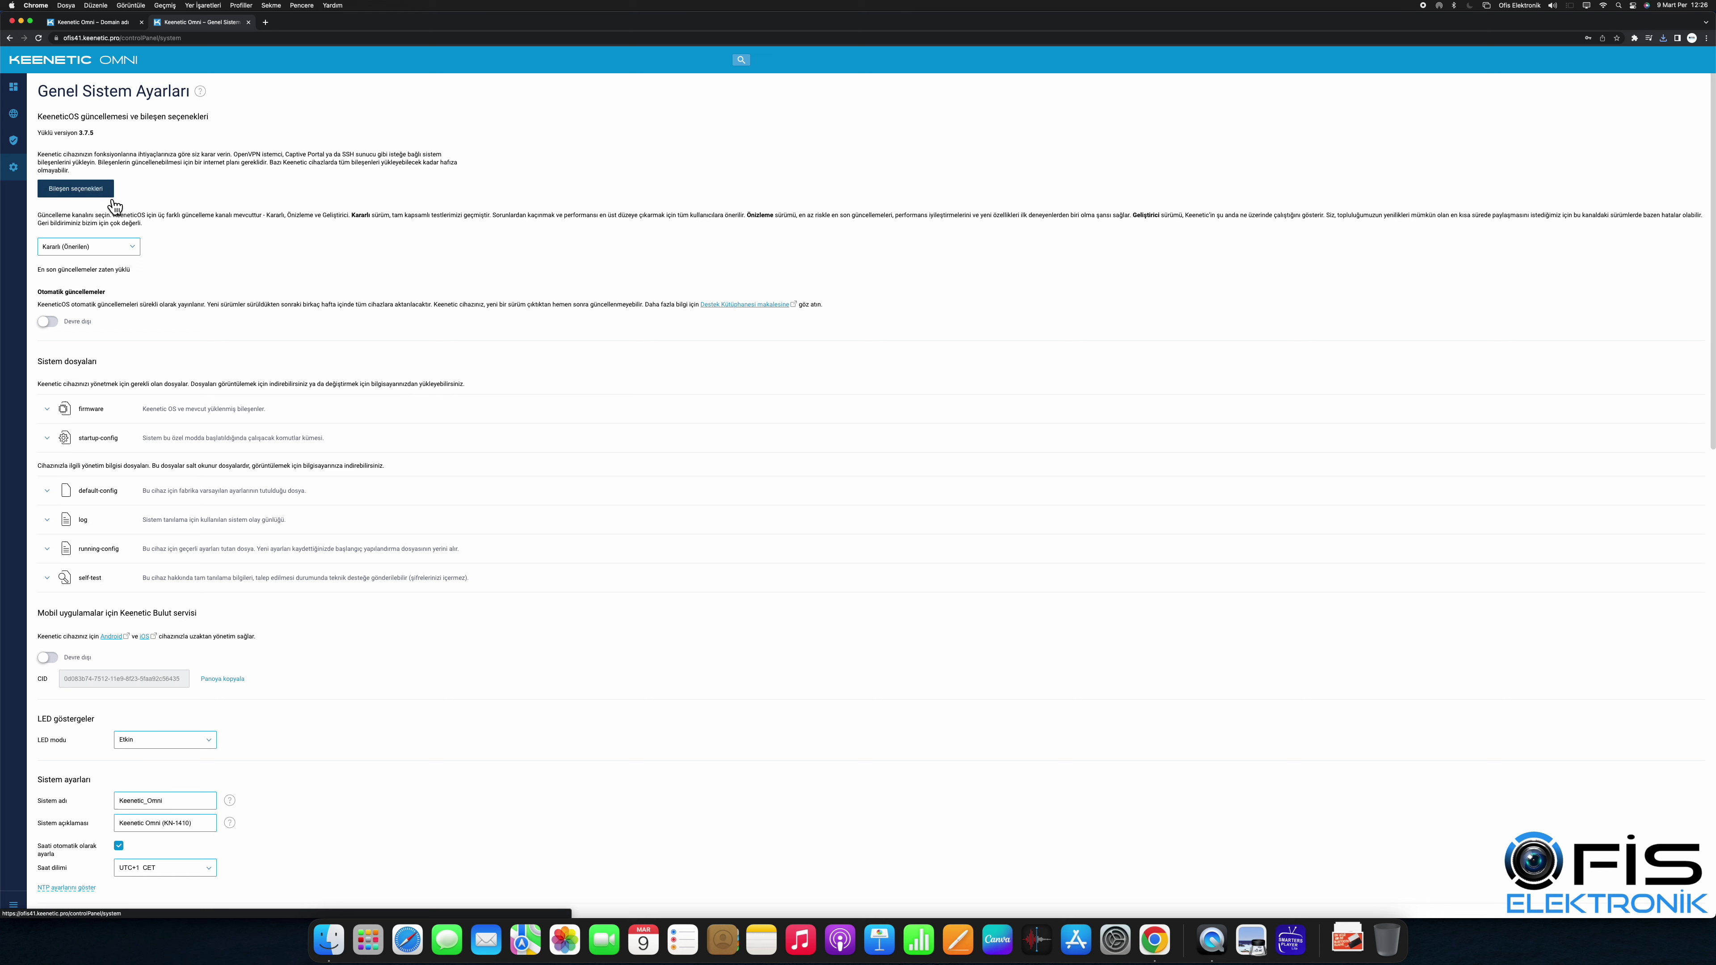
pyautogui.click(76, 190)
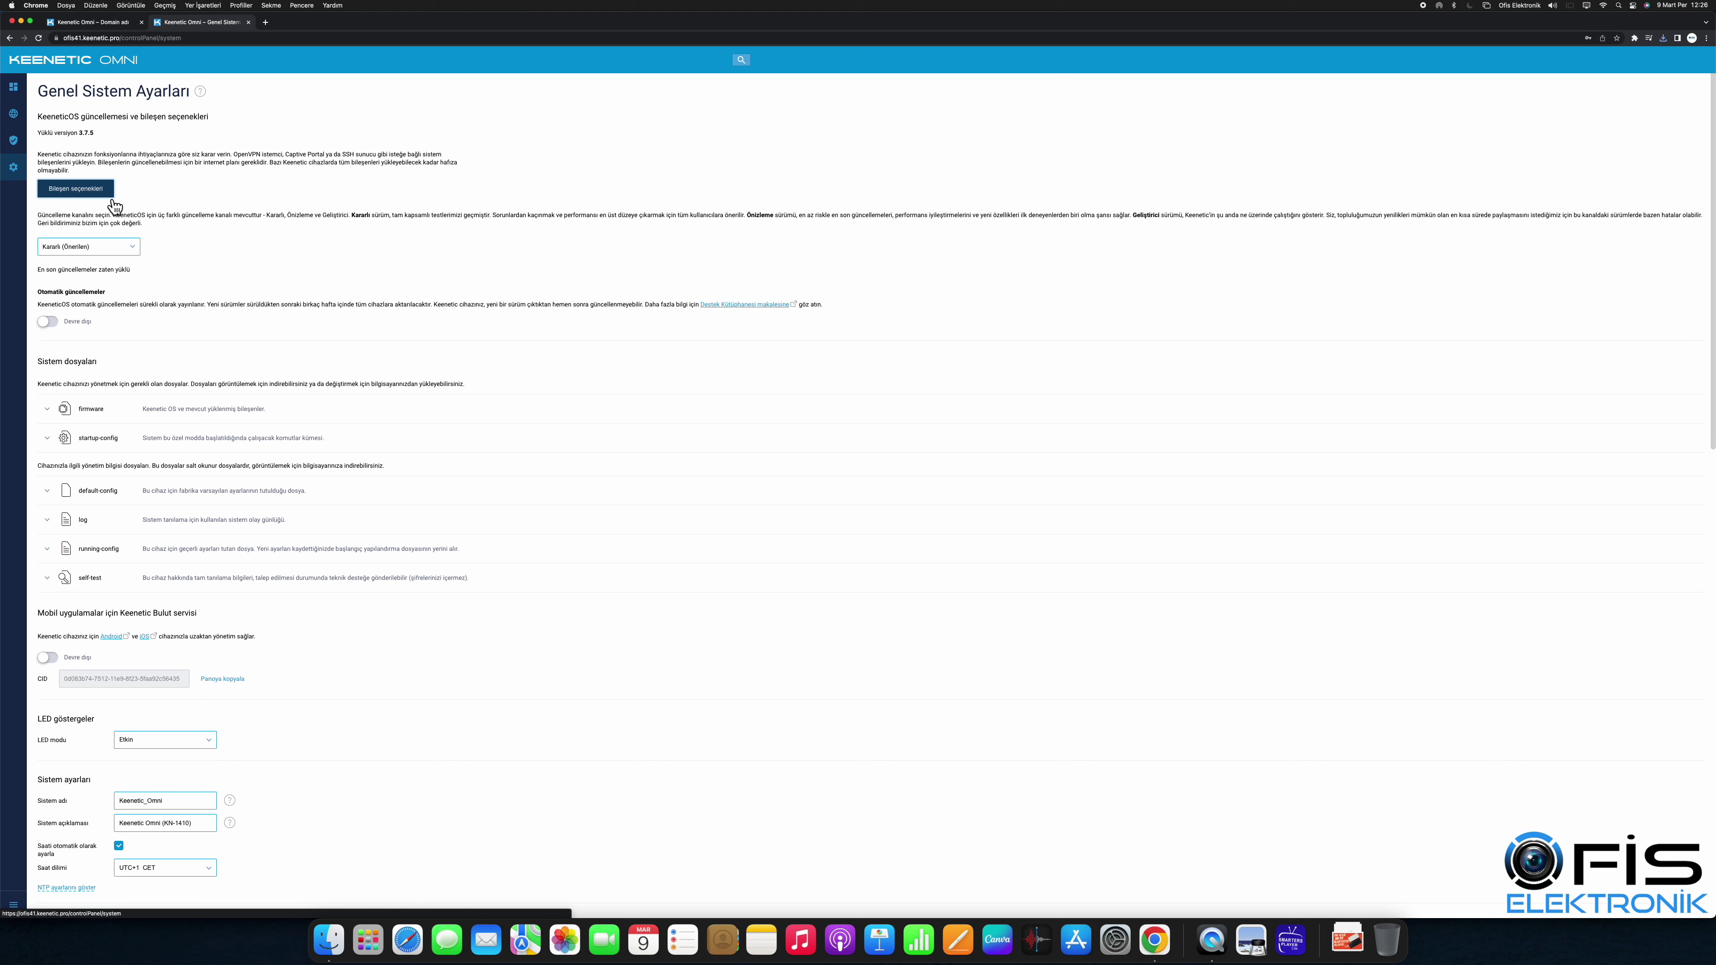
# Step: Filter components by 'web', tick WebDAV sunucu, and cancel the first update confirmation
pyautogui.click(96, 196)
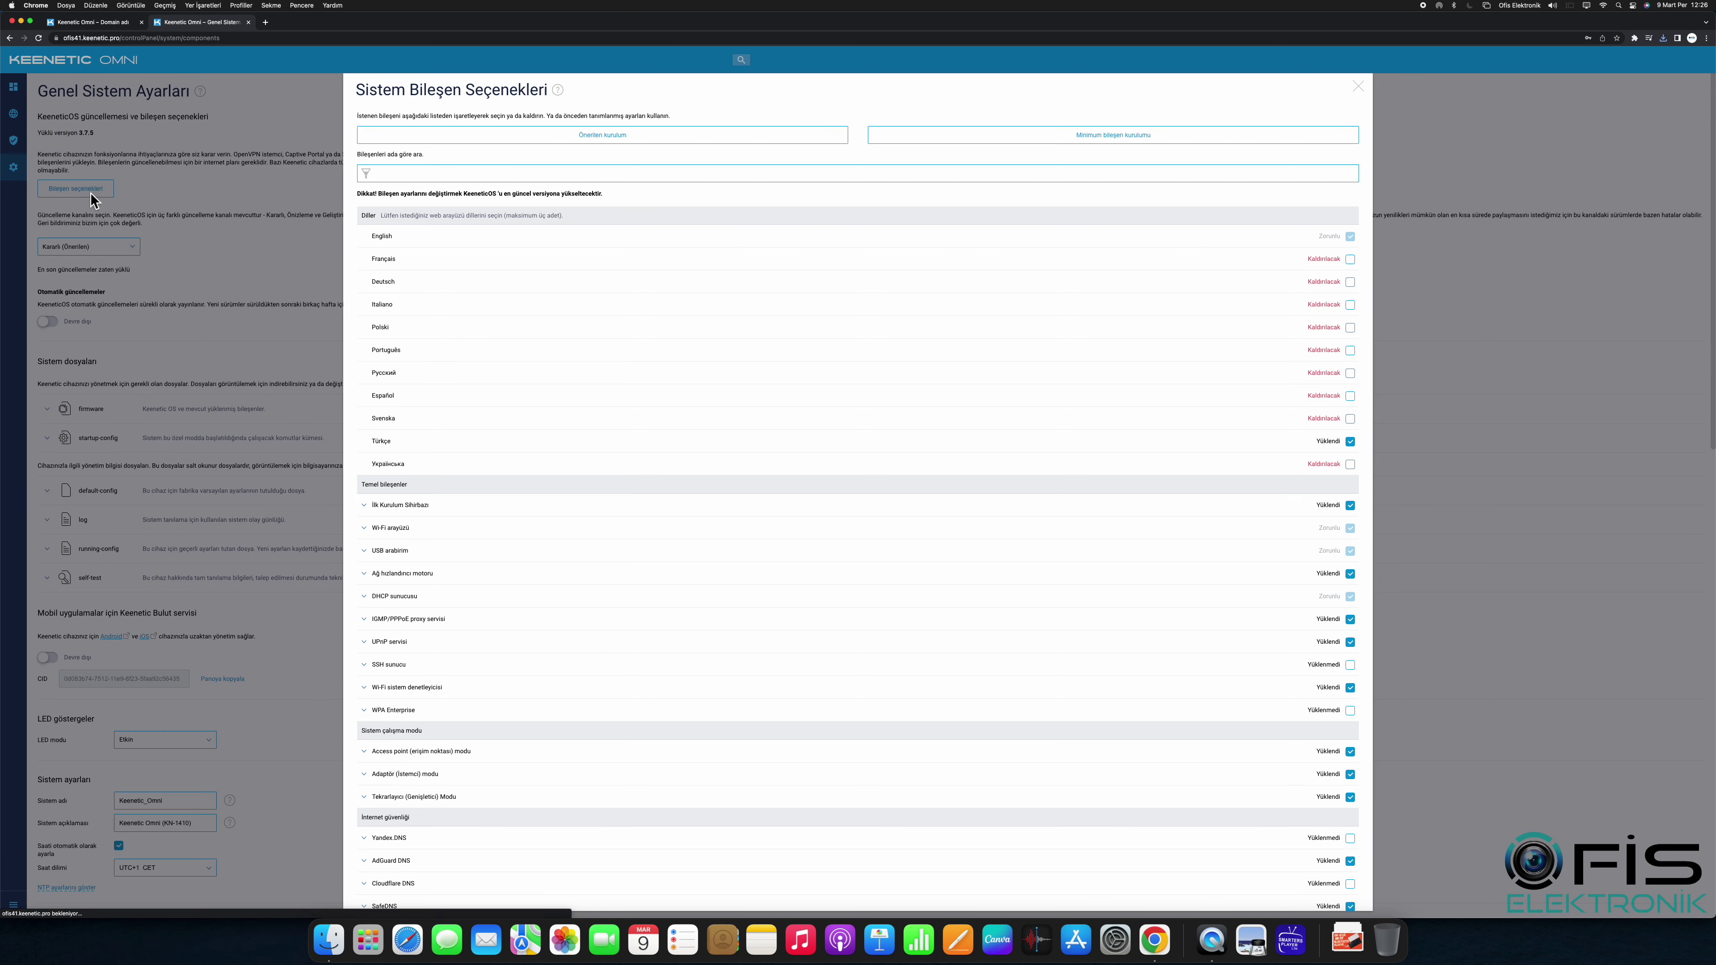
pyautogui.write('web')
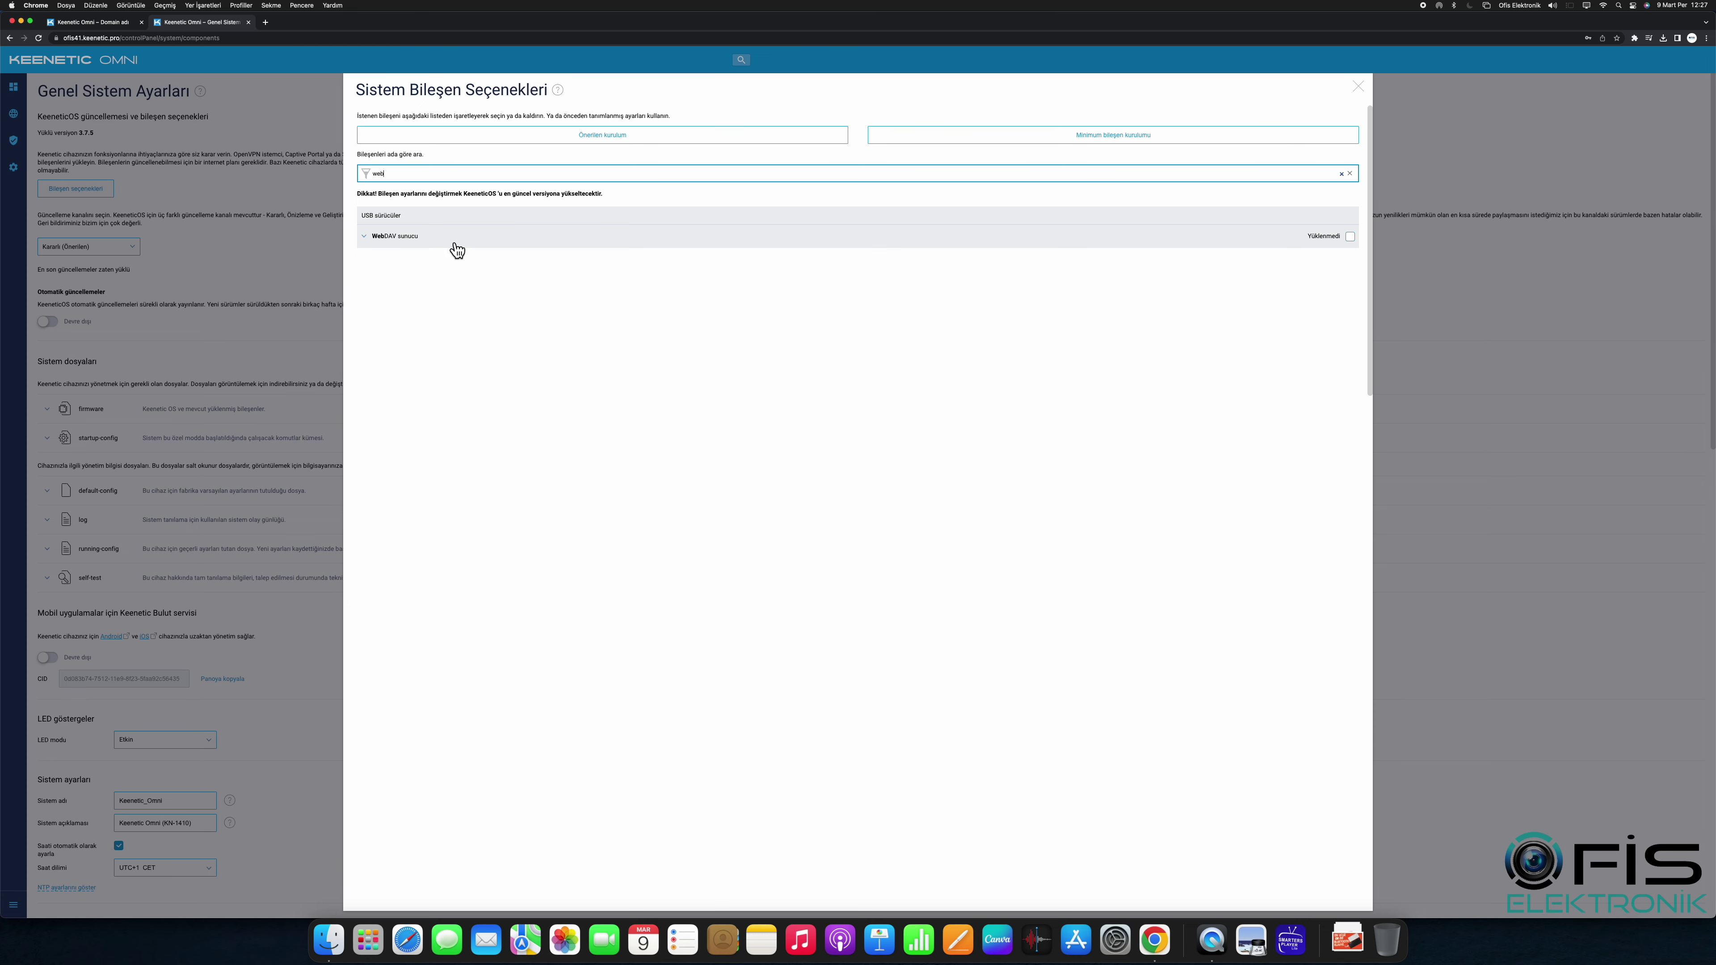
pyautogui.click(1349, 236)
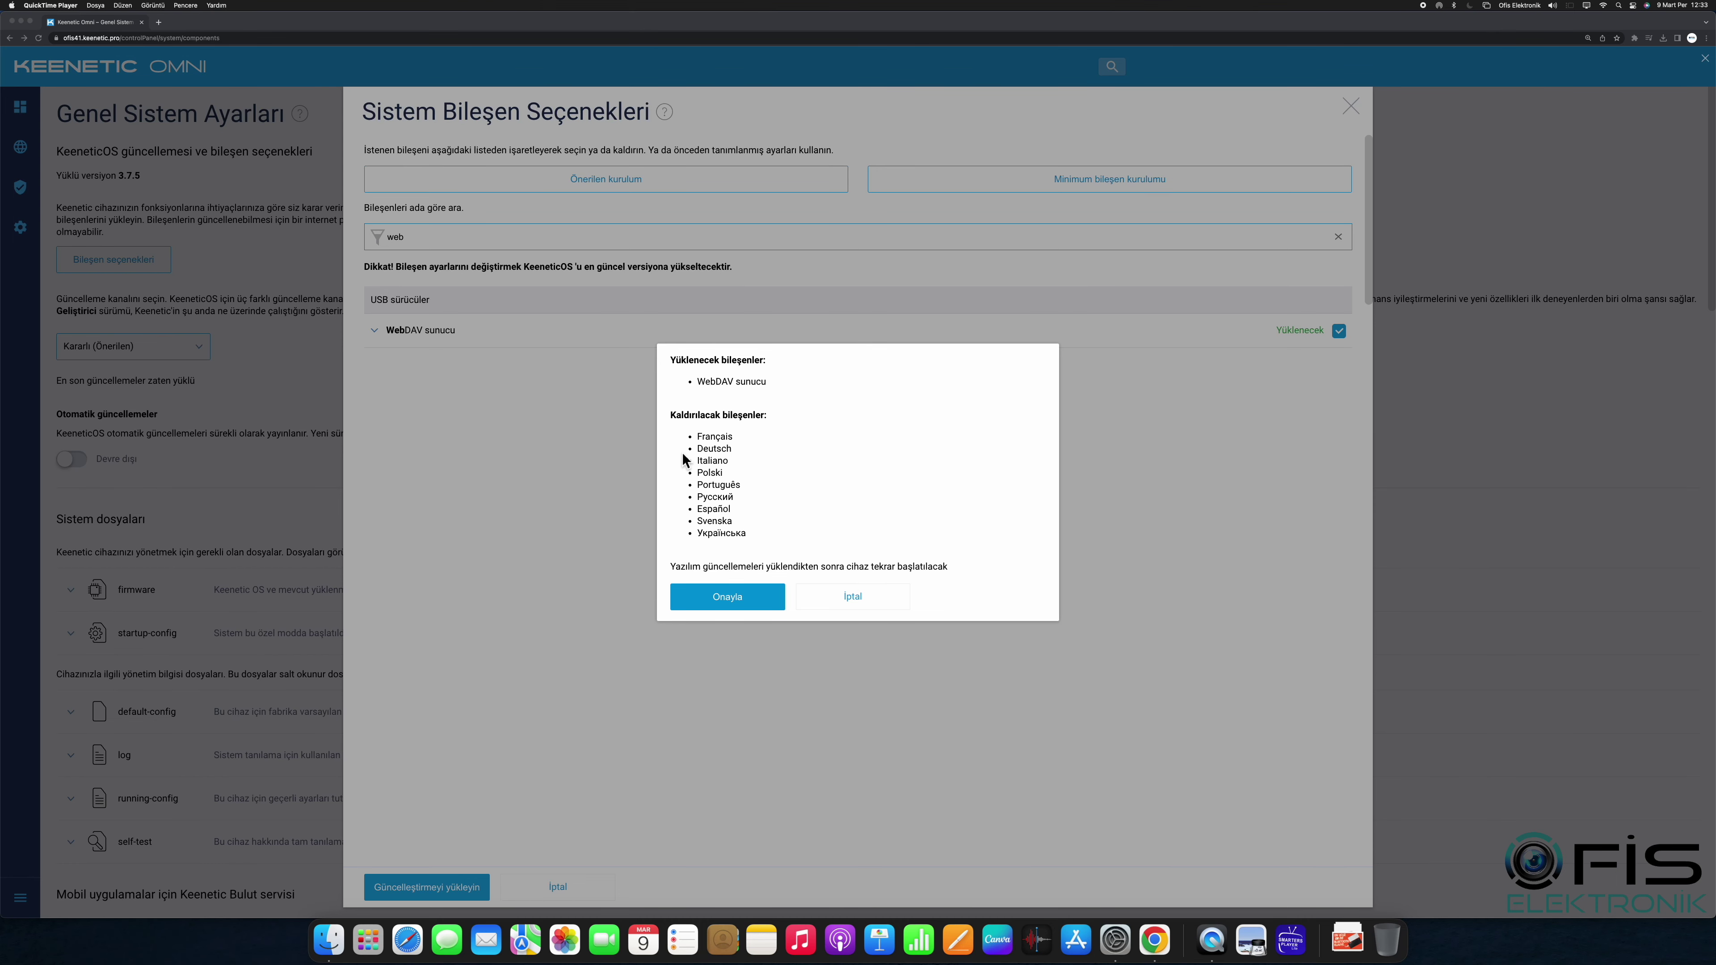
pyautogui.click(849, 604)
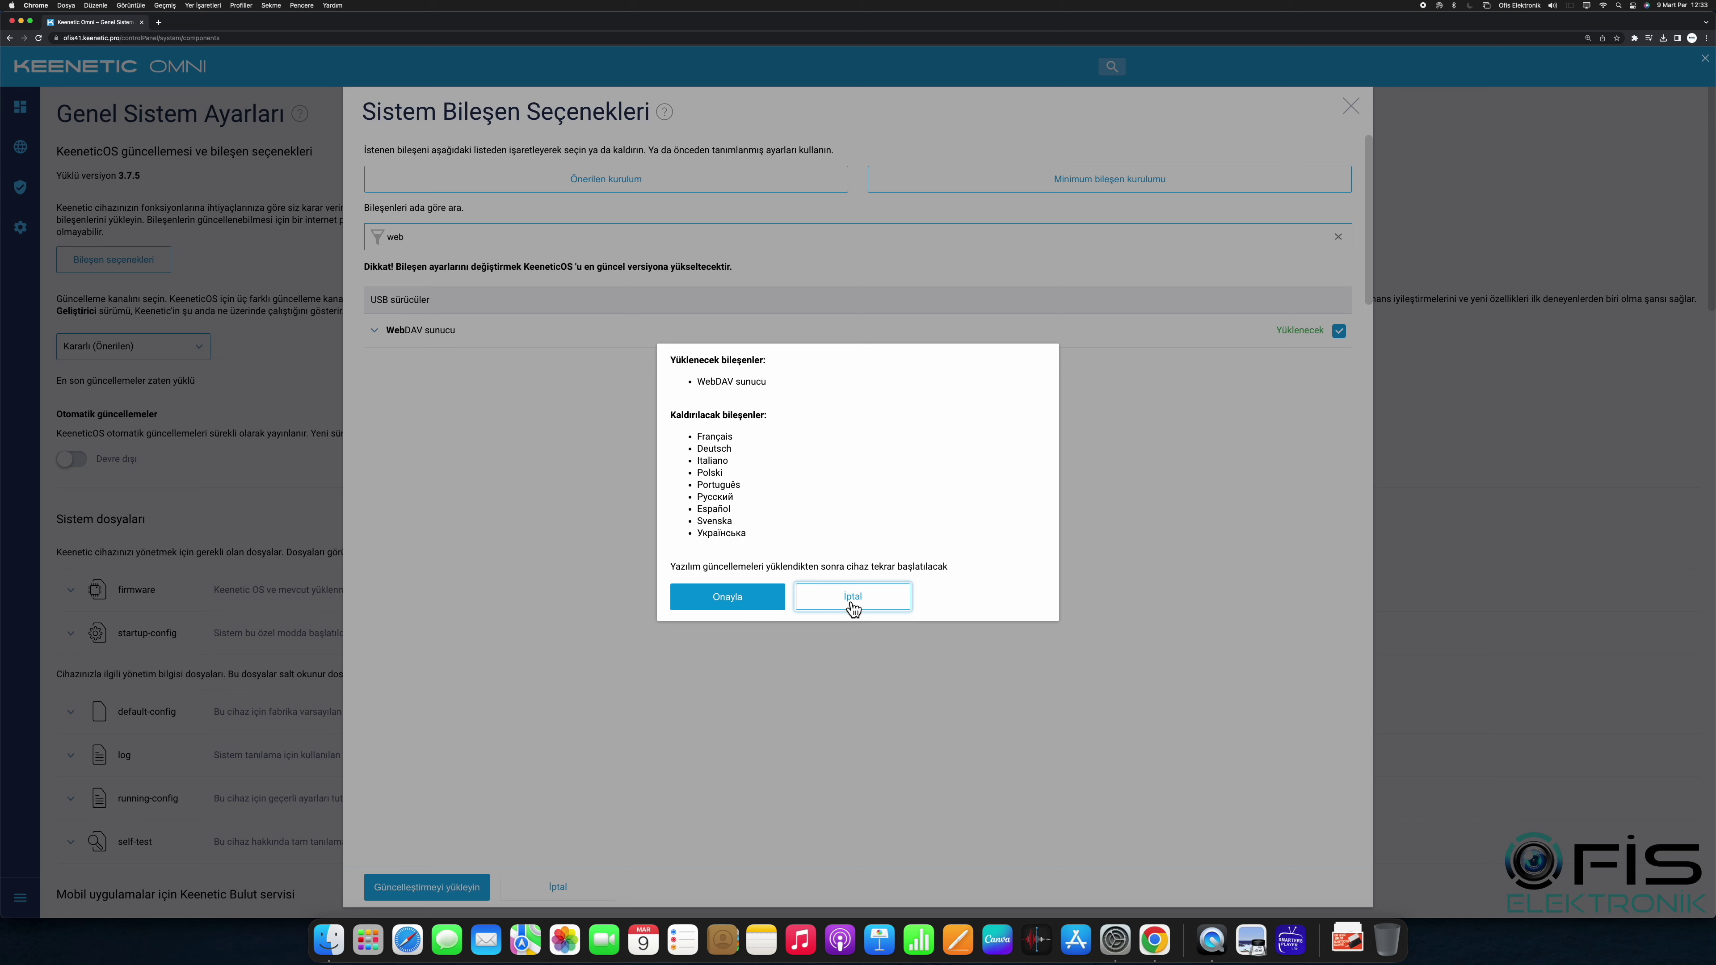
pyautogui.click(905, 605)
# Step: Search 'web' again and install the update, confirming WebDAV install and extra-language removal
pyautogui.click(1338, 237)
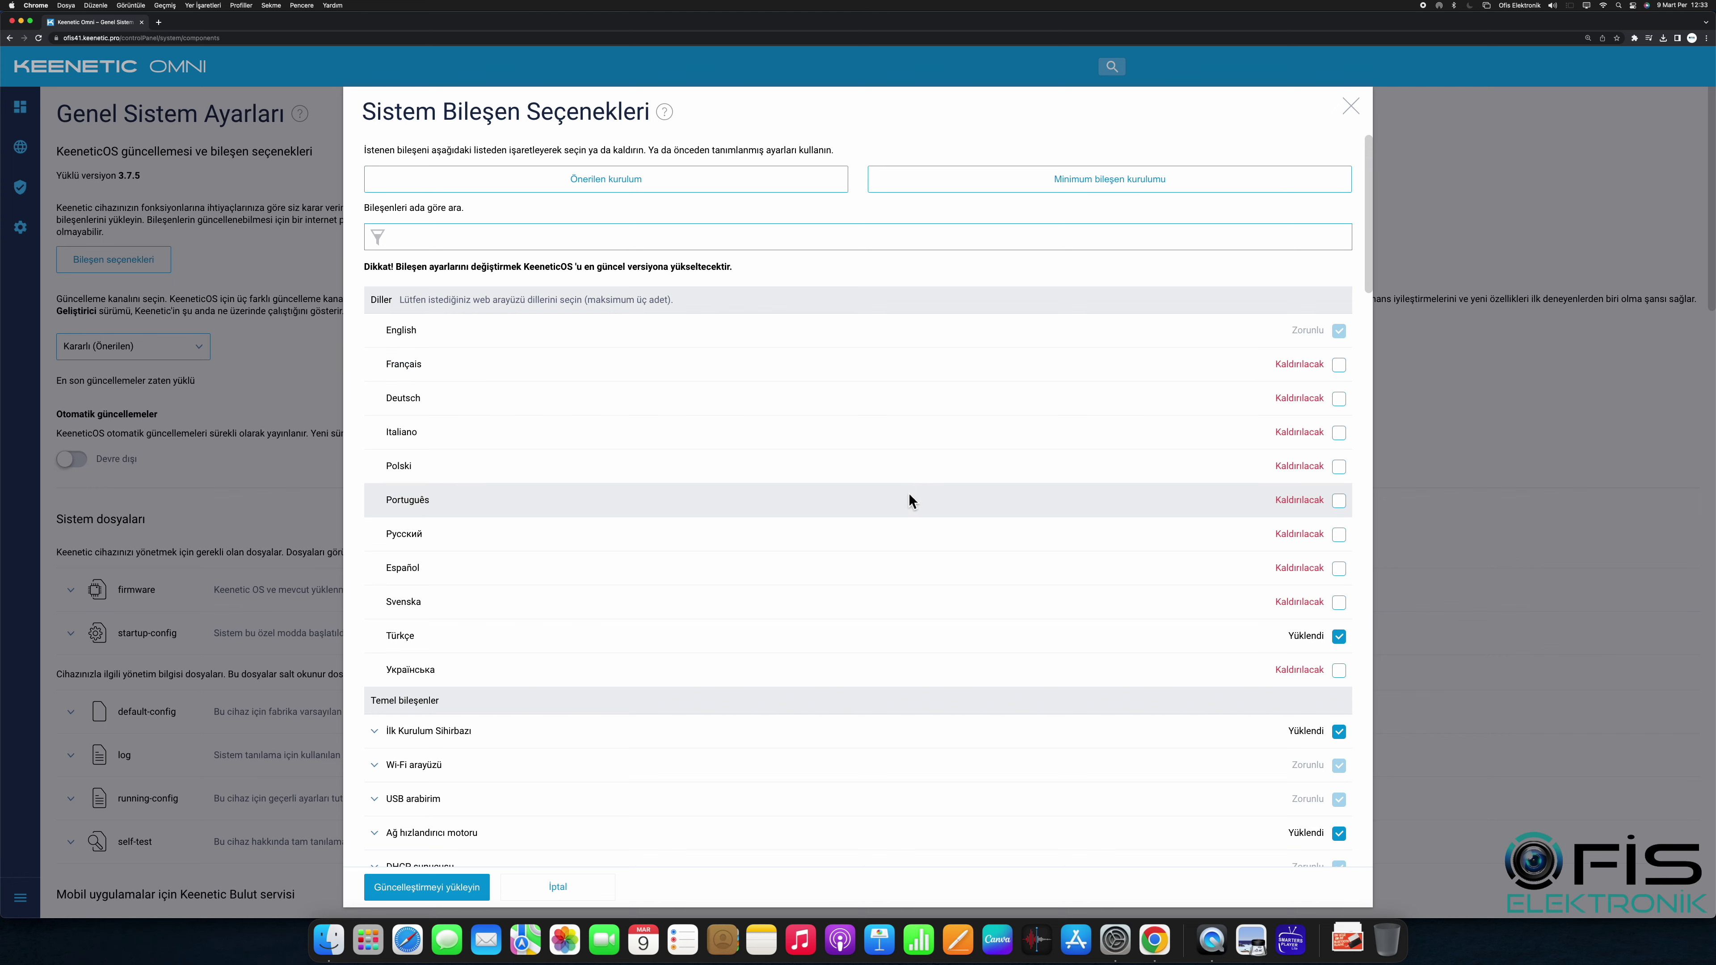
pyautogui.scroll(-15, 1325, 690)
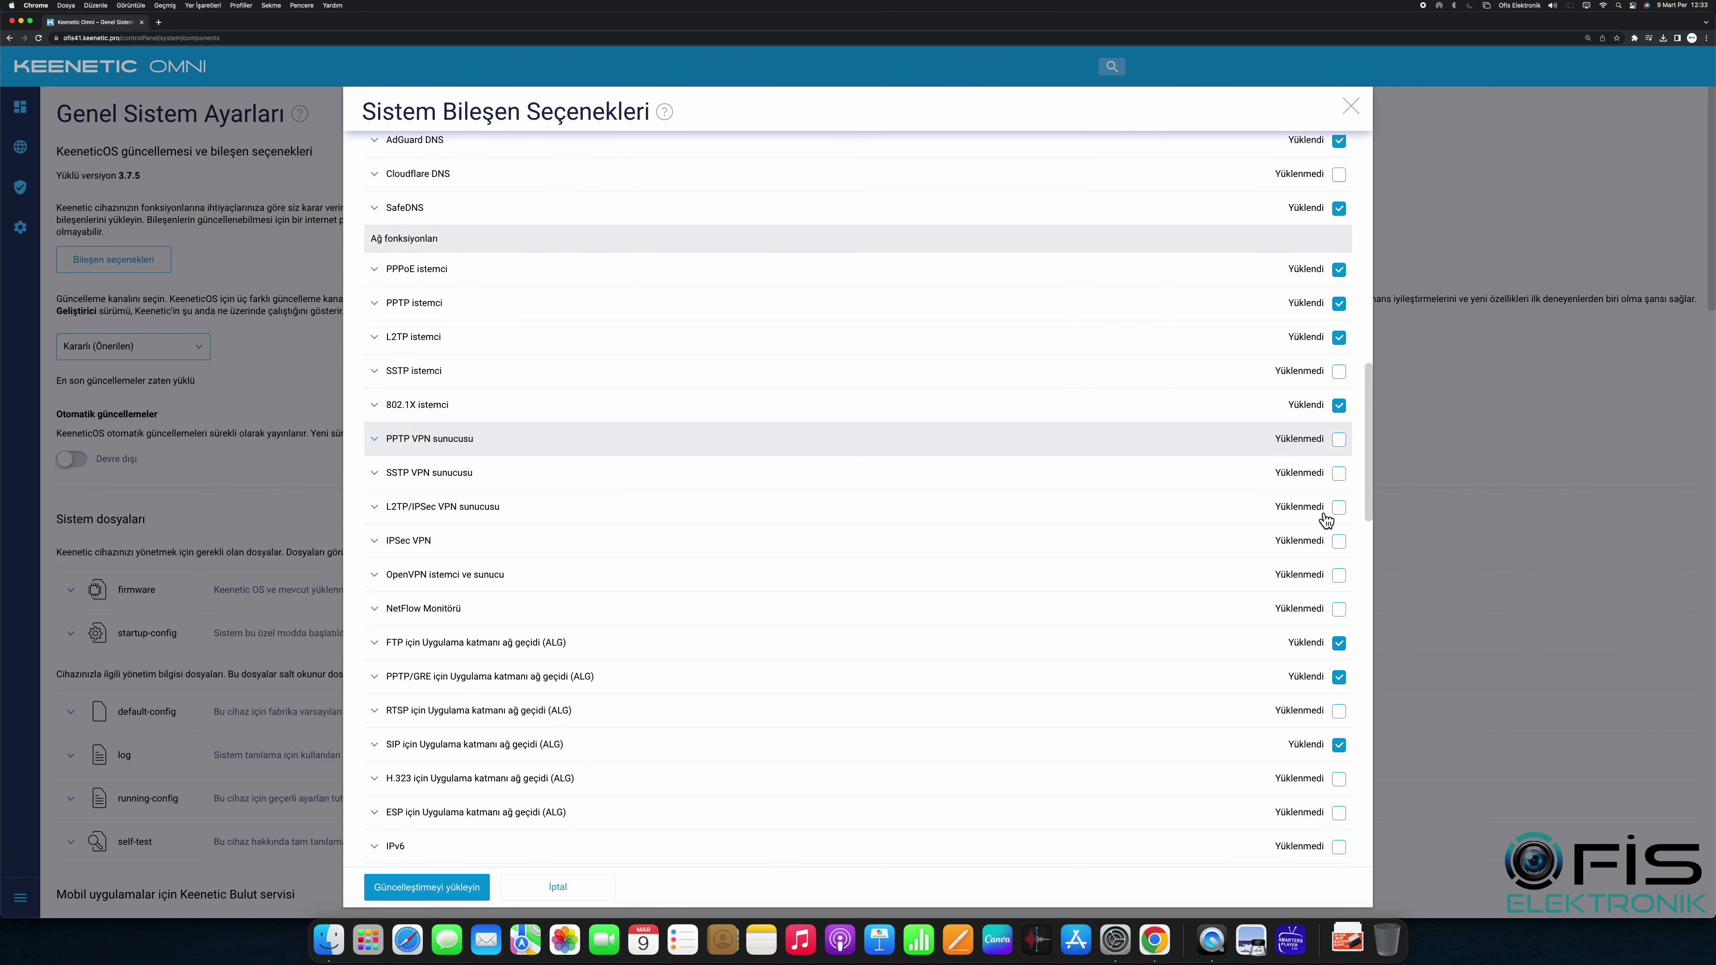
pyautogui.scroll(10, 1327, 521)
pyautogui.scroll(10, 1325, 519)
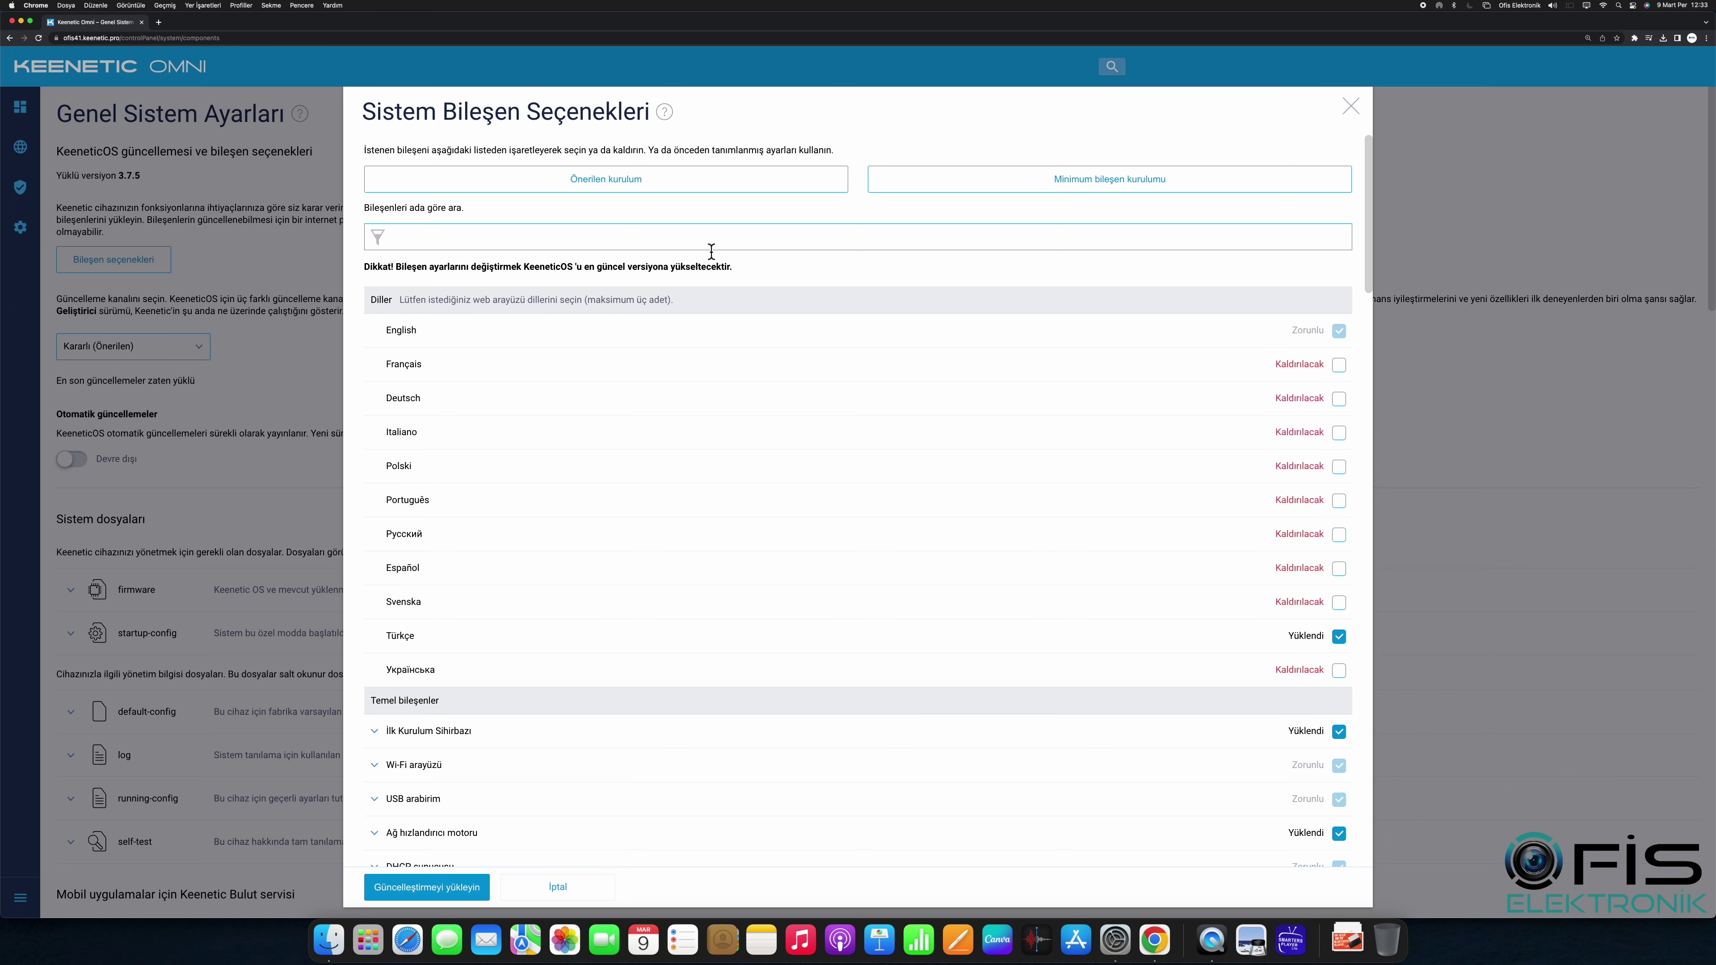
pyautogui.click(699, 241)
pyautogui.write('web')
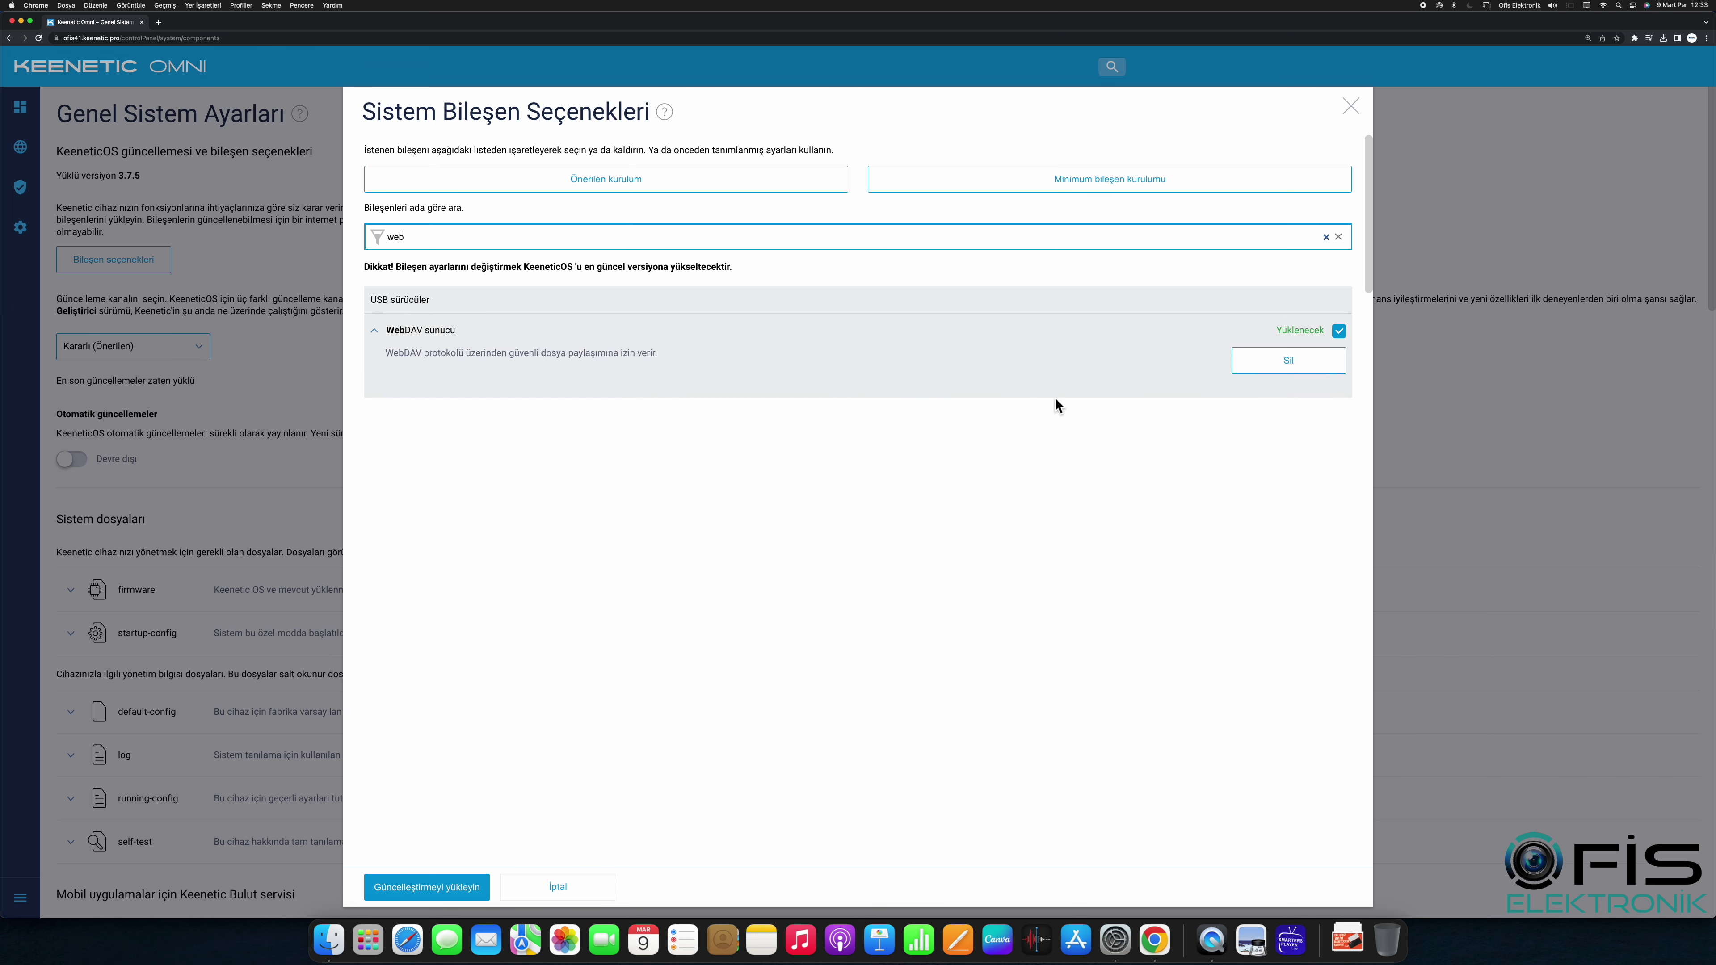
pyautogui.click(473, 882)
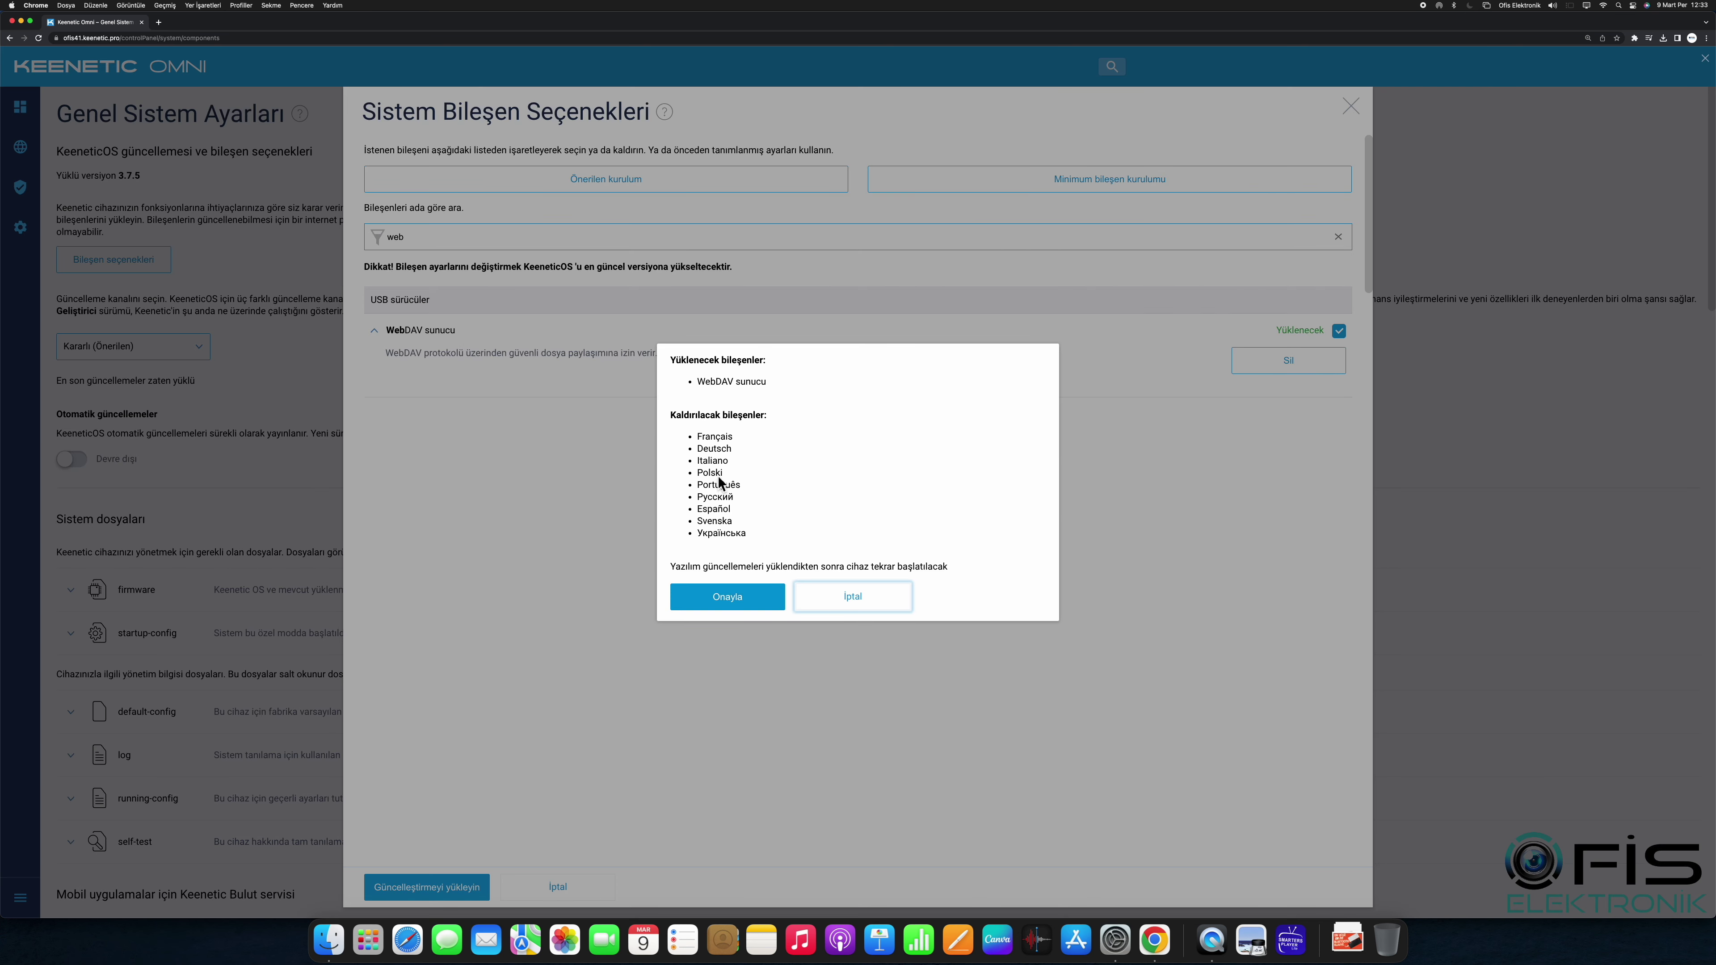
pyautogui.click(757, 604)
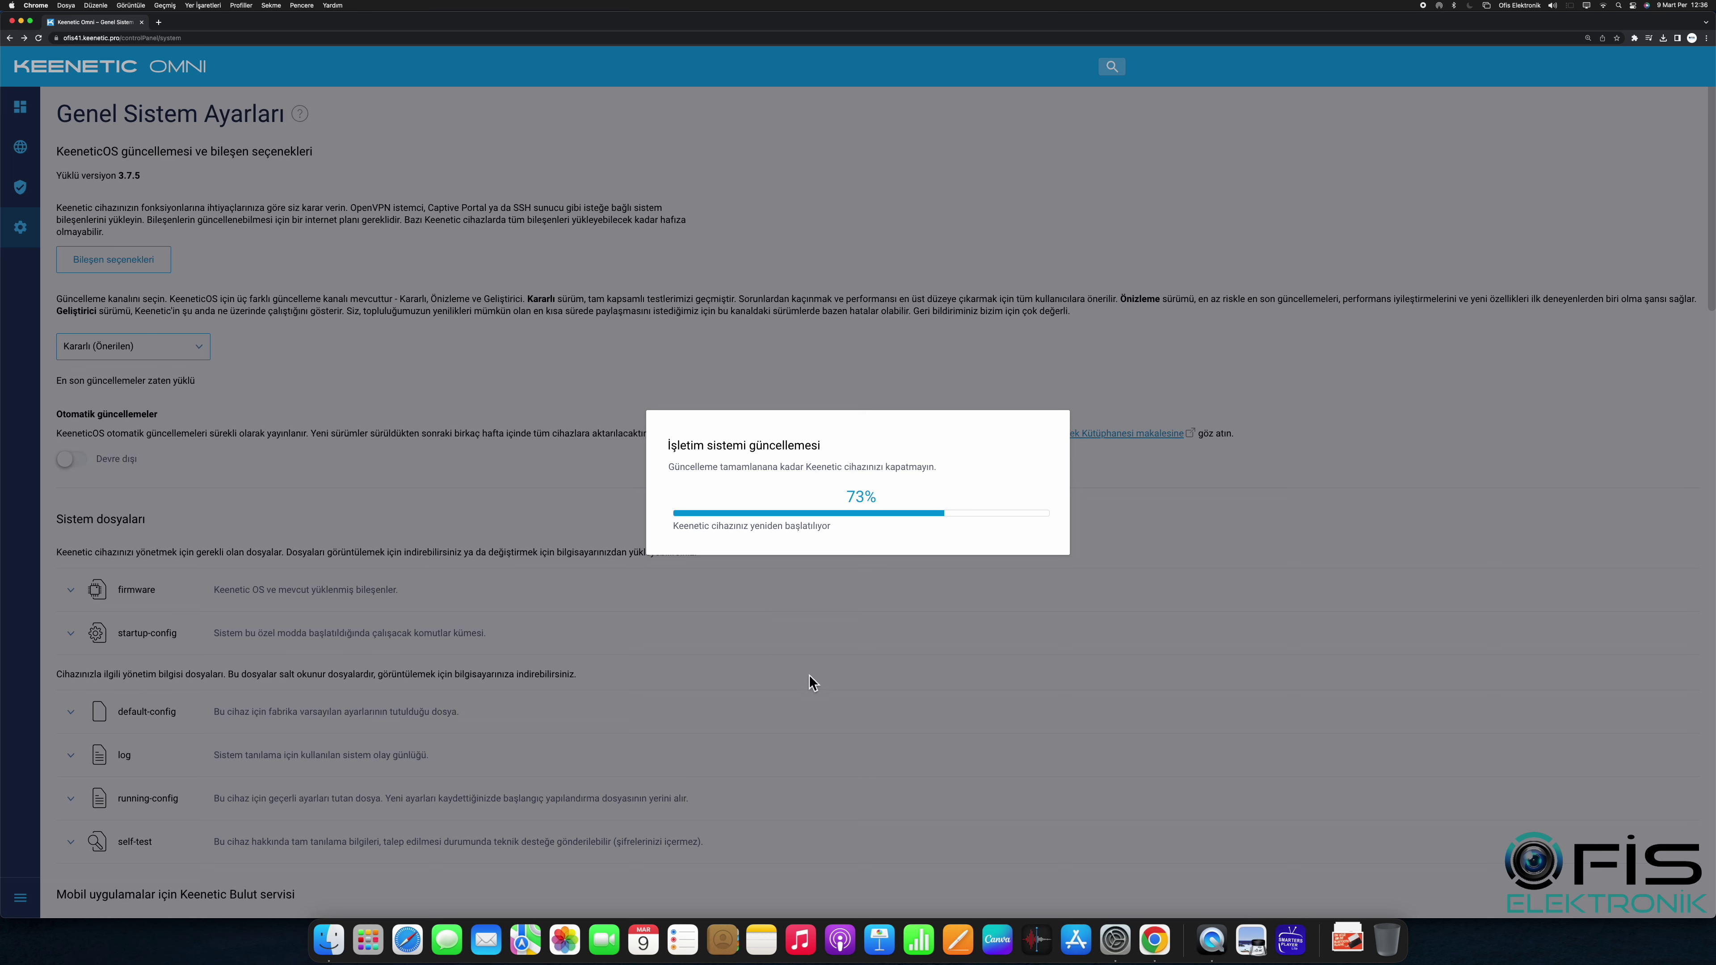
# Step: After the restart, reload 192.168.1.39 and sign back in with the corrected admin password
pyautogui.click(1603, 5)
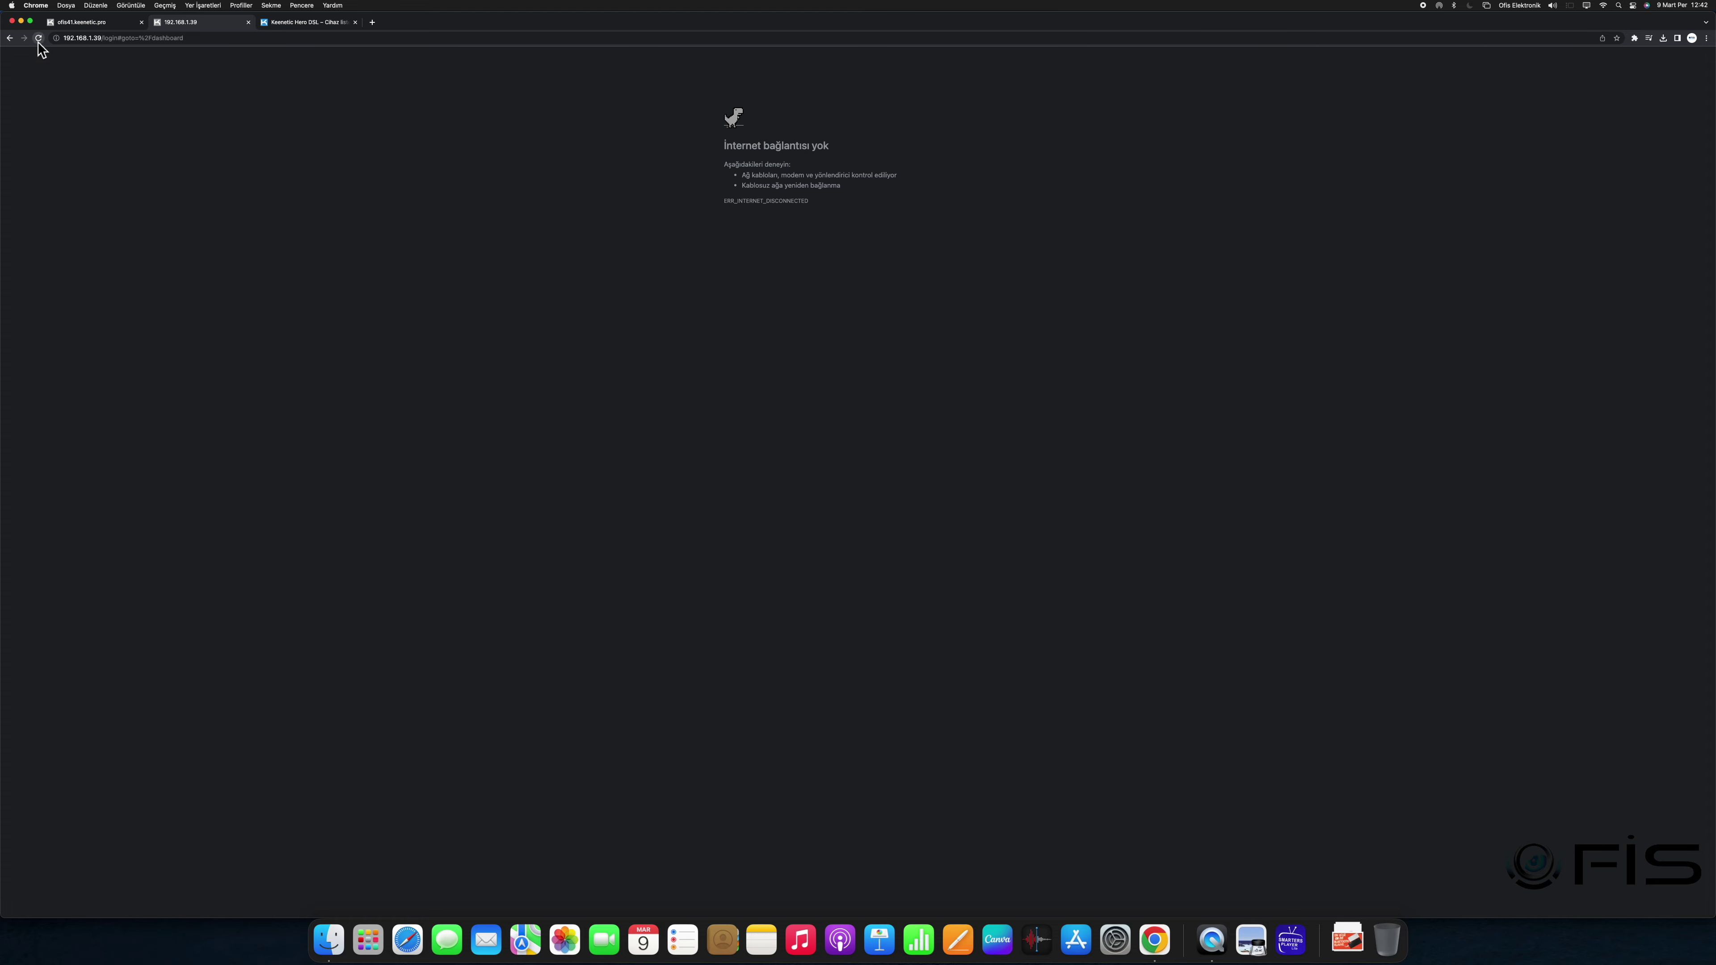
pyautogui.click(38, 38)
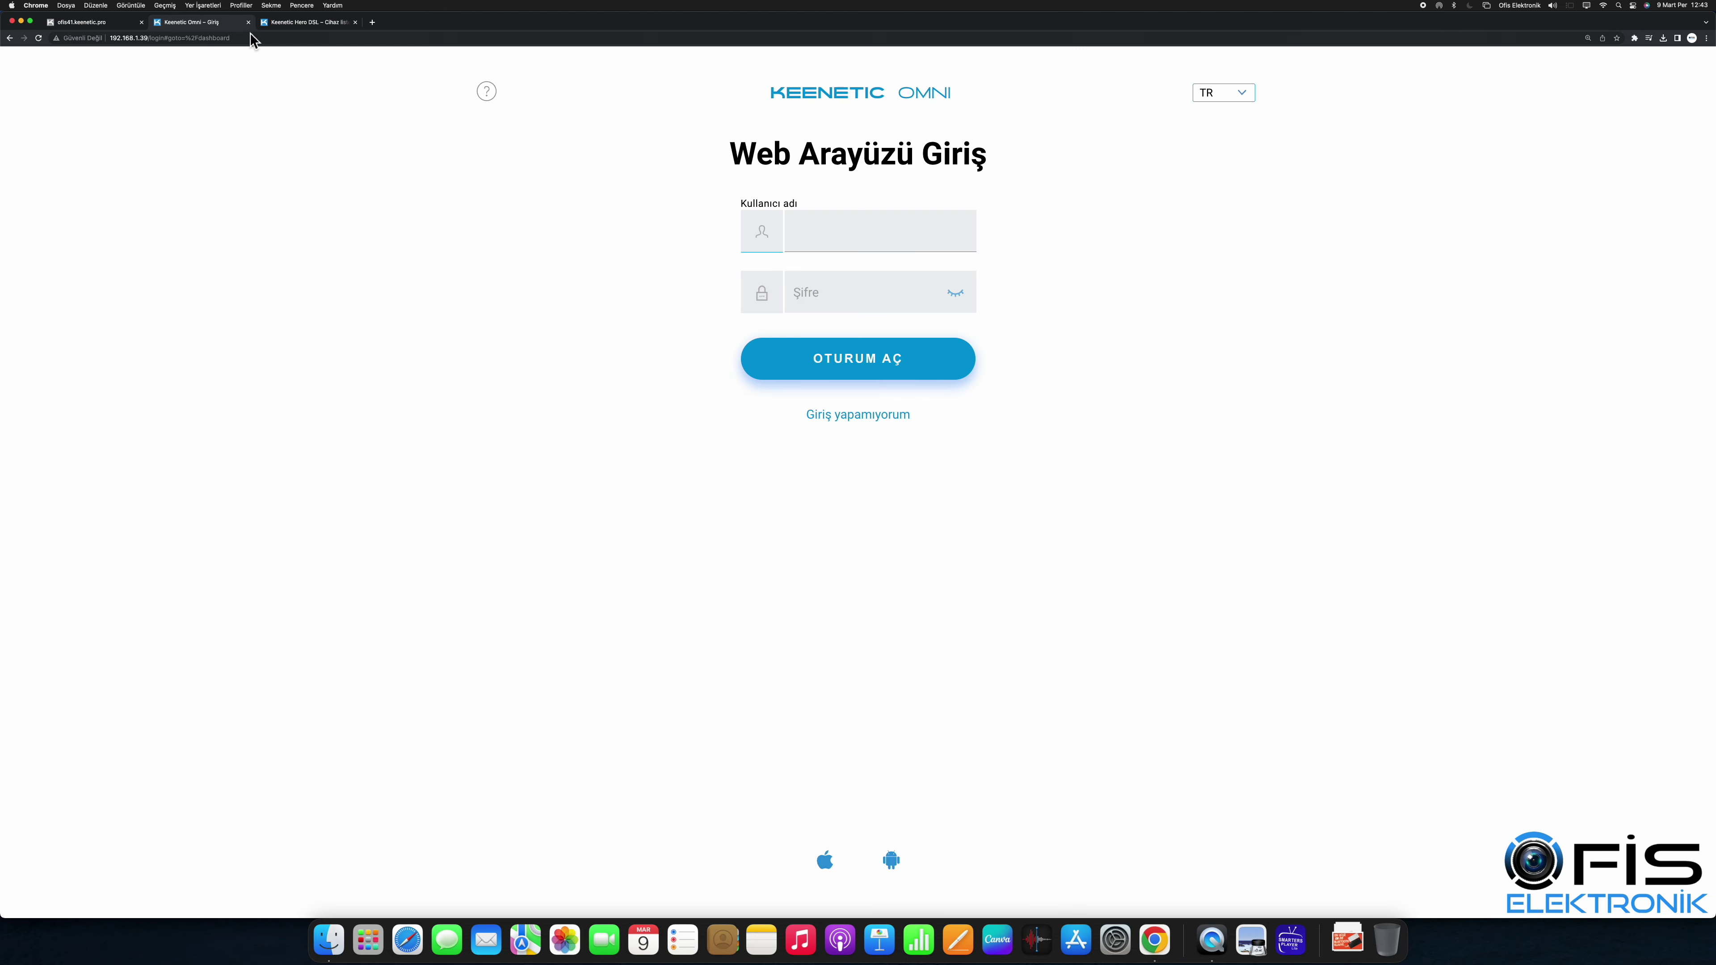
pyautogui.click(846, 281)
pyautogui.write('1DMİN')
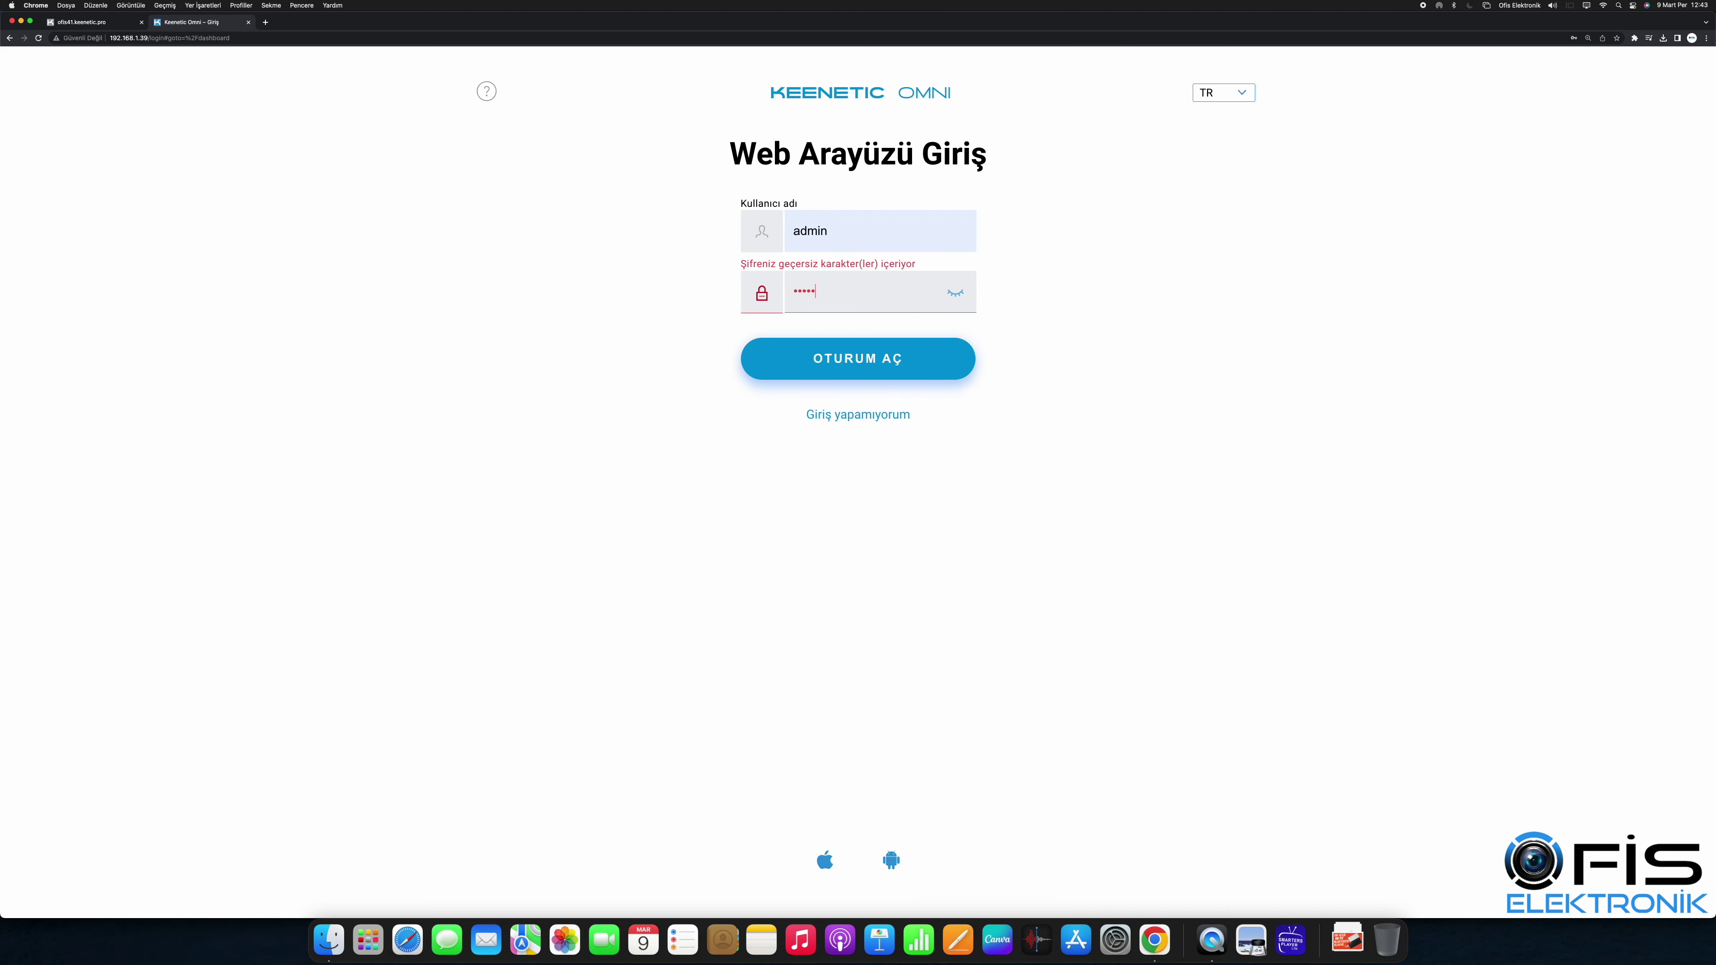
pyautogui.click(954, 292)
pyautogui.moveTo(838, 292); pyautogui.dragTo(735, 298)
pyautogui.write('a')
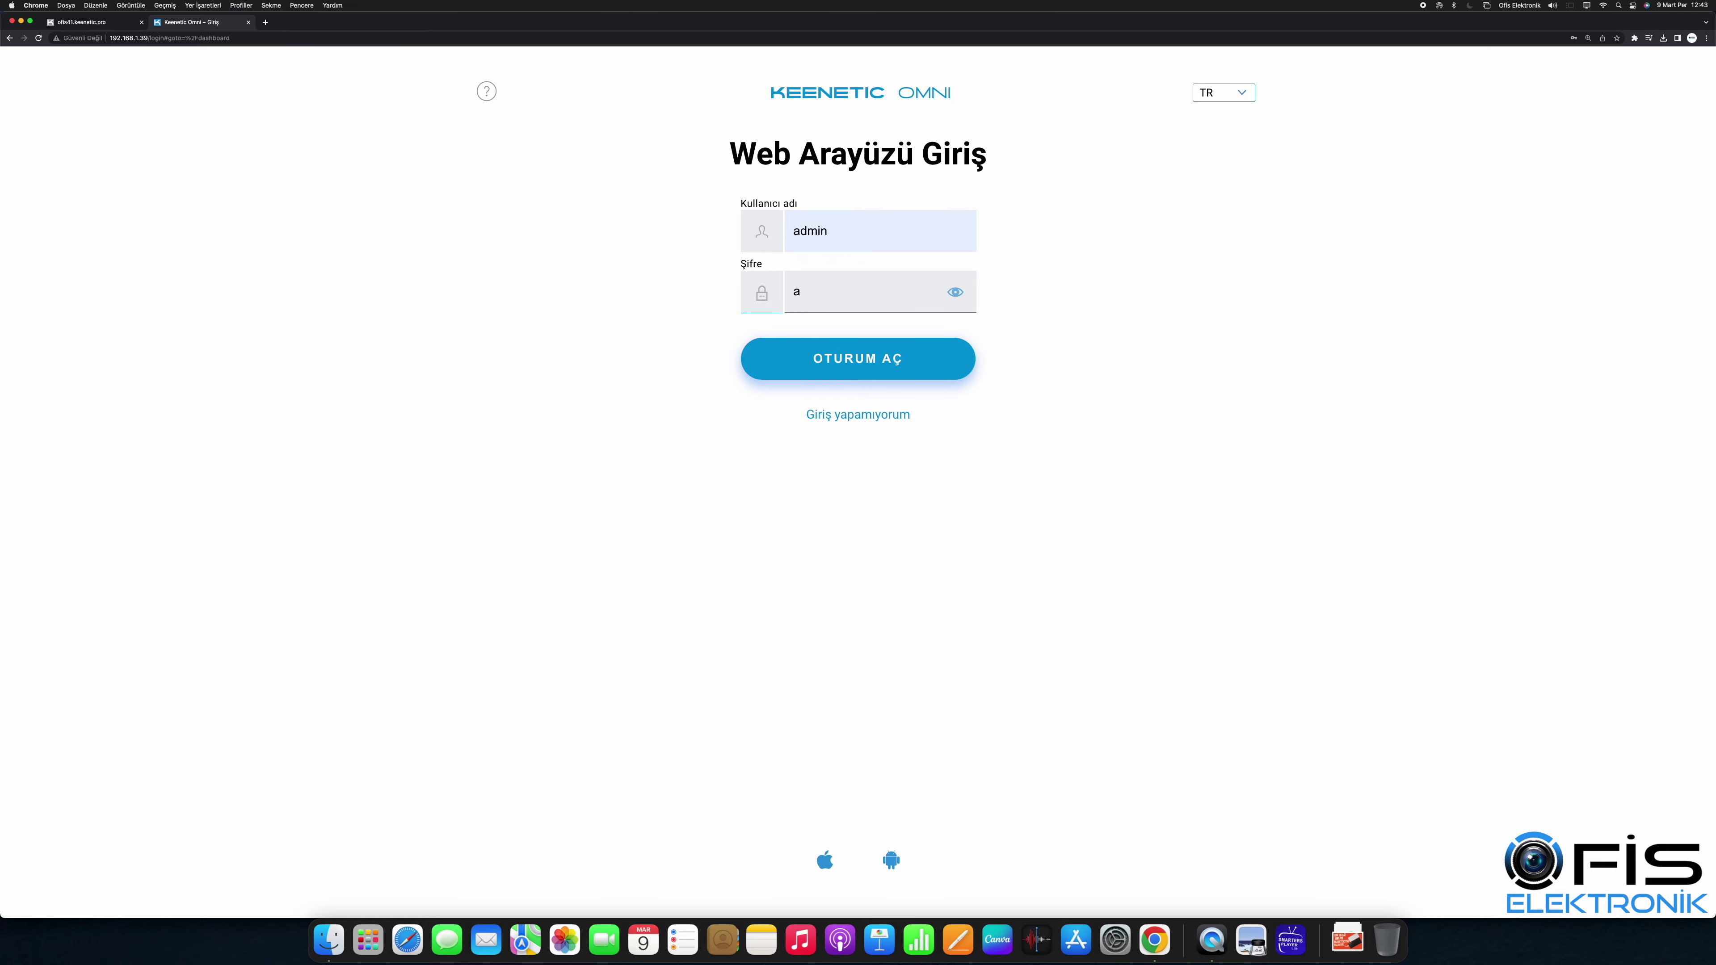
pyautogui.write('dmin')
pyautogui.click(828, 361)
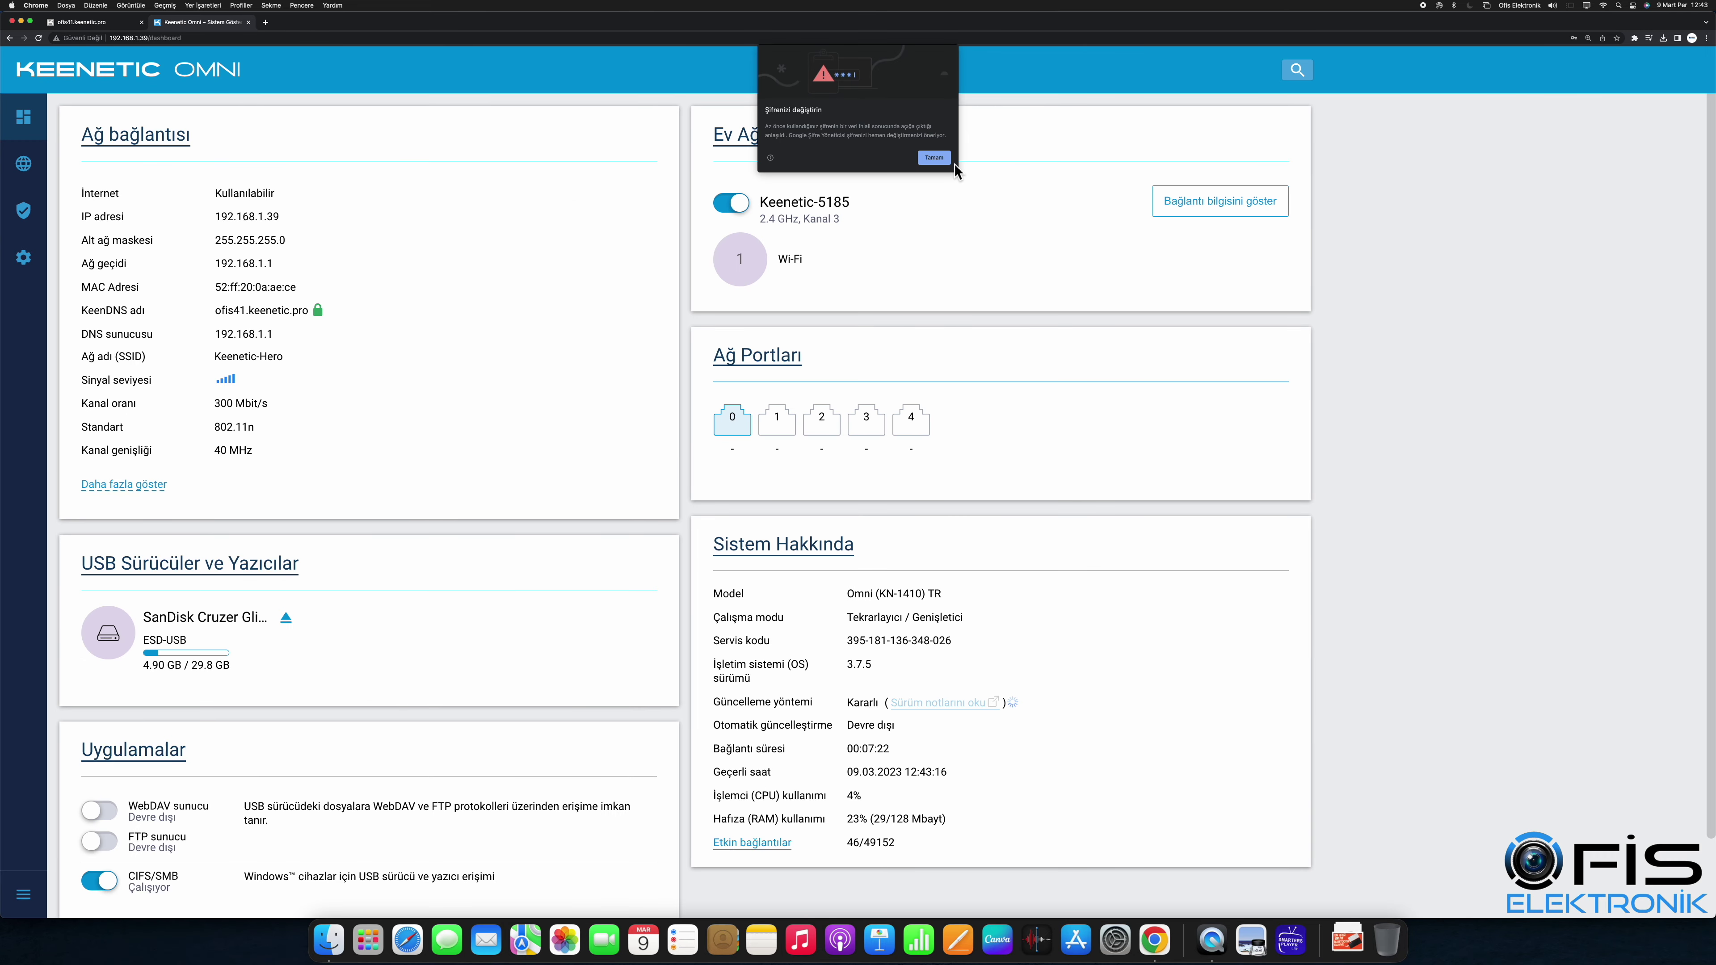
# Step: Turn on the WebDAV server from the Uygulamalar page, then return to the router dashboard
pyautogui.click(169, 750)
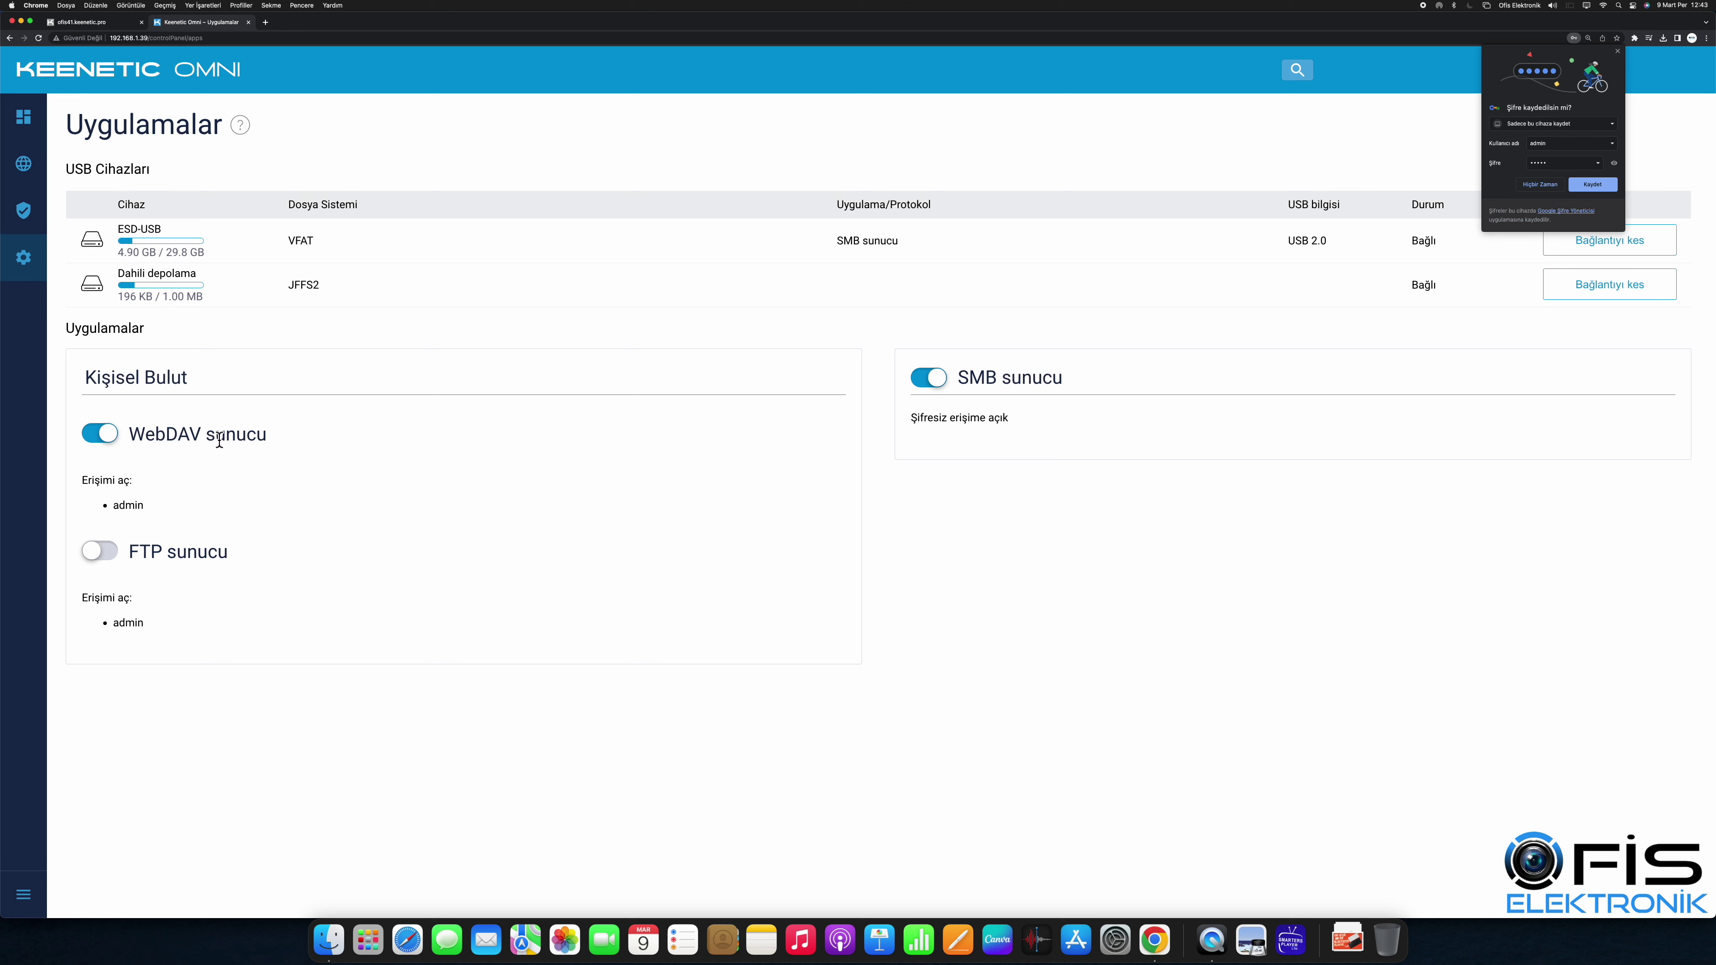
pyautogui.click(1539, 185)
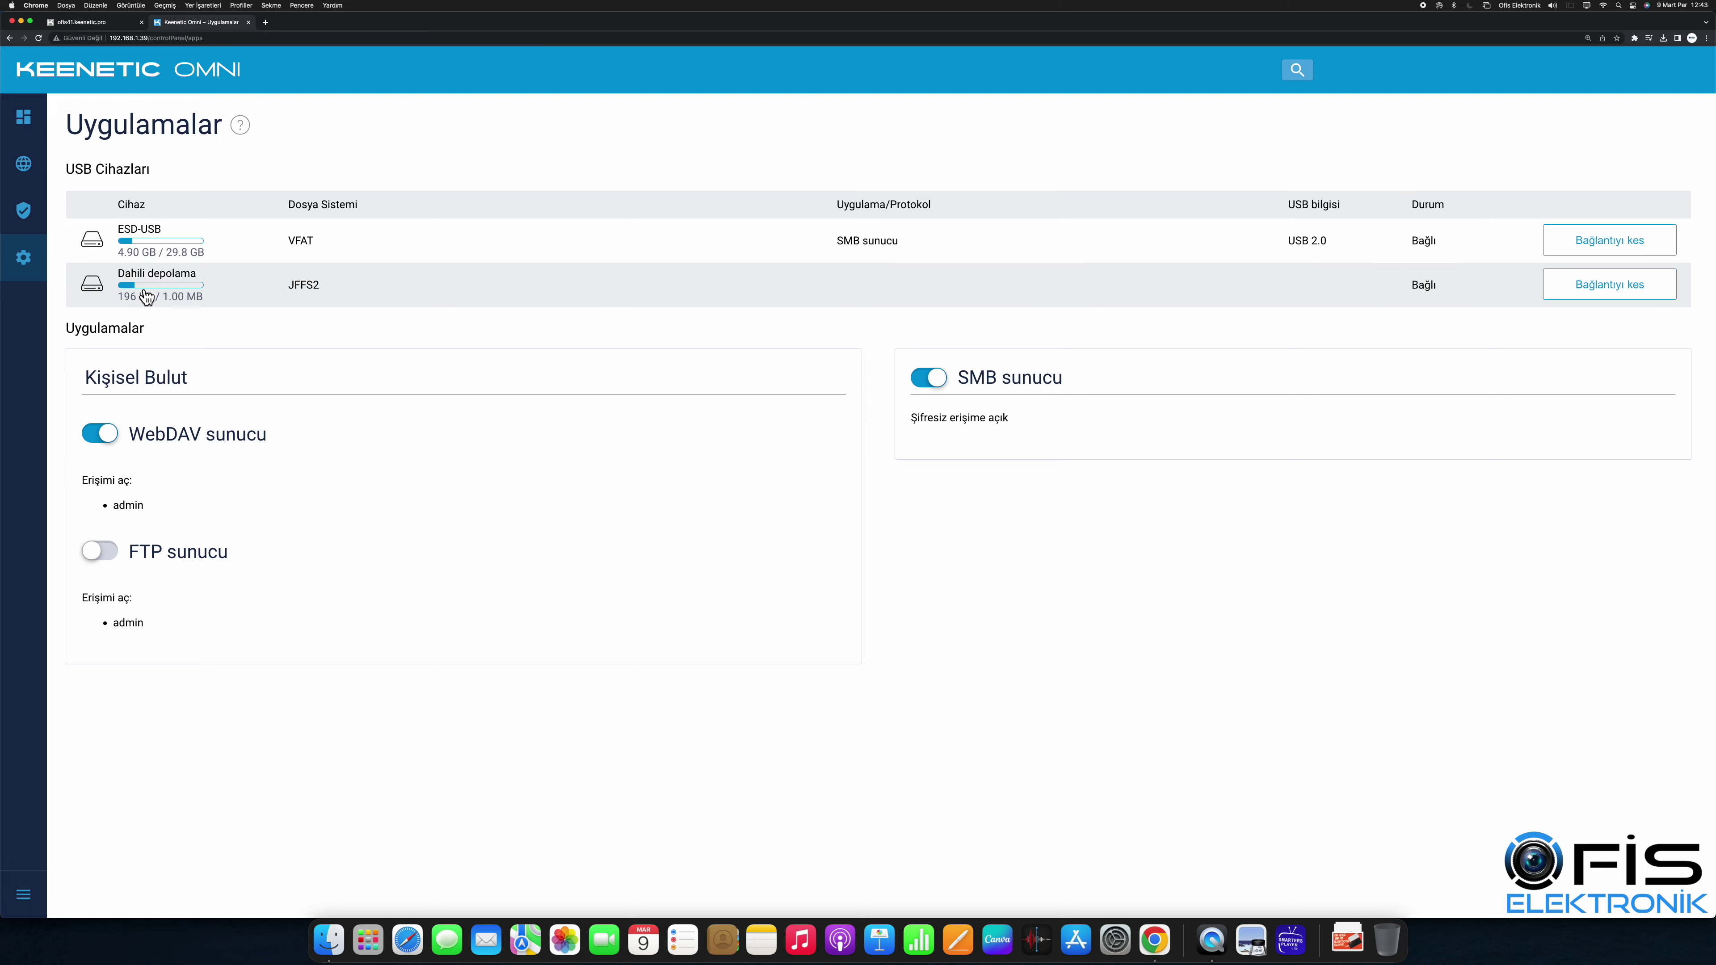
pyautogui.click(67, 70)
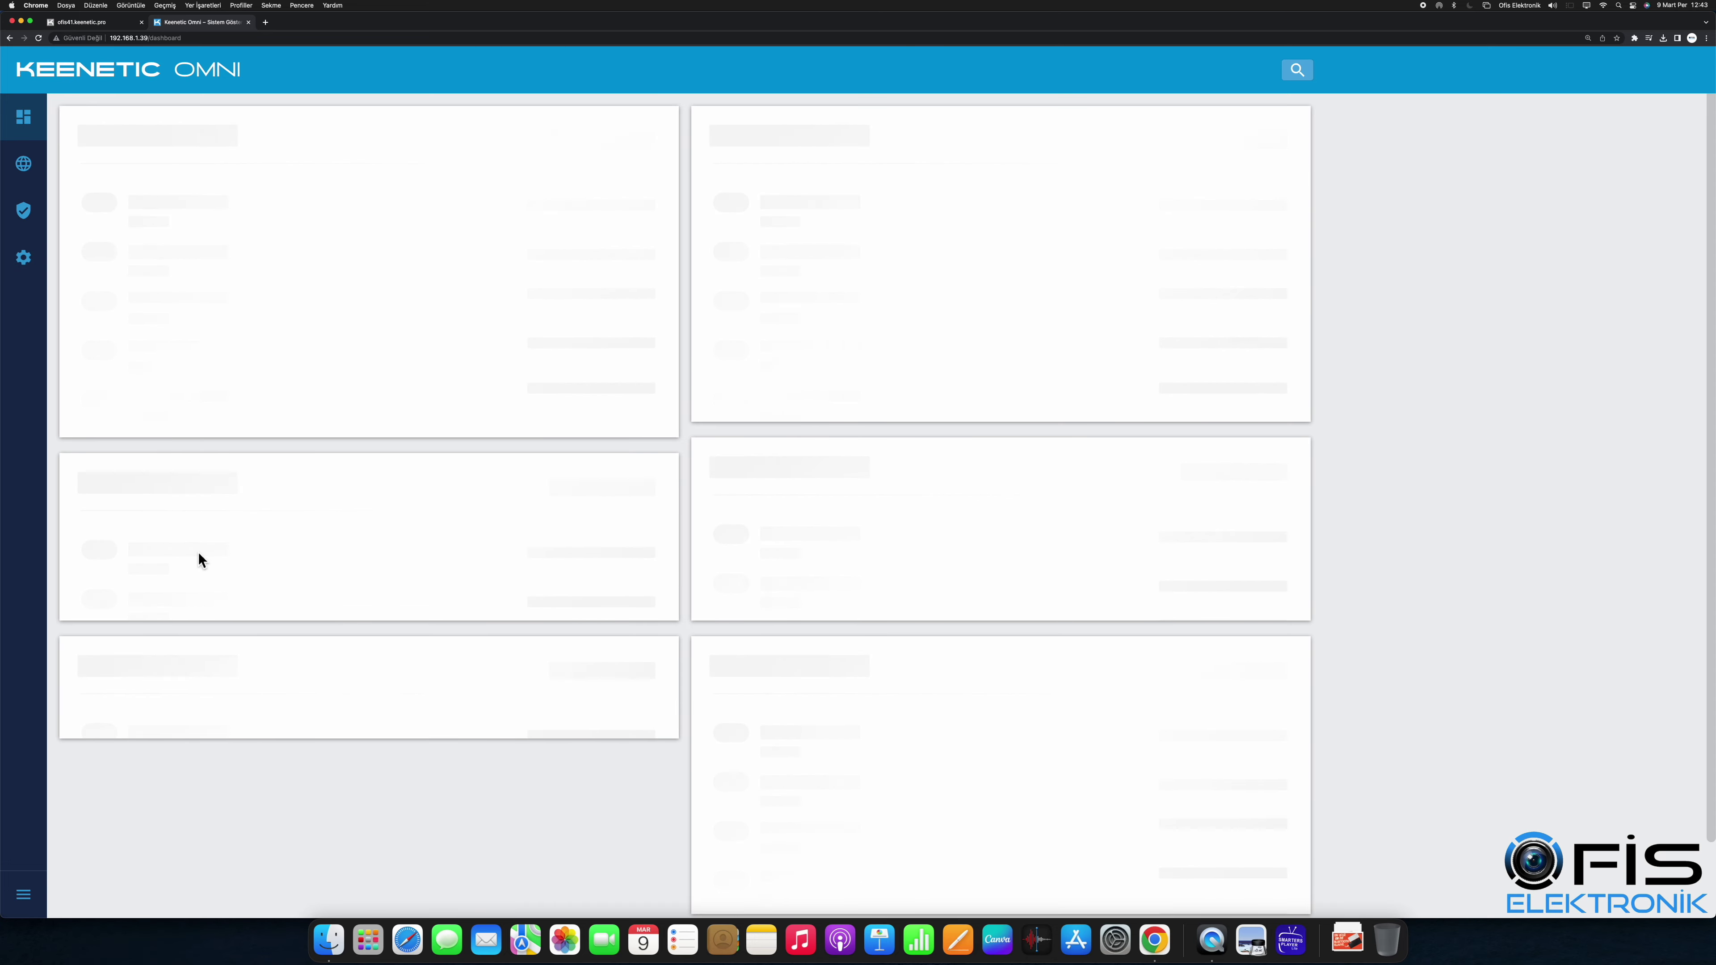
# Step: Set ESD-USB as the WebDAV and FTP home folder and allow FTP internet access
pyautogui.click(276, 818)
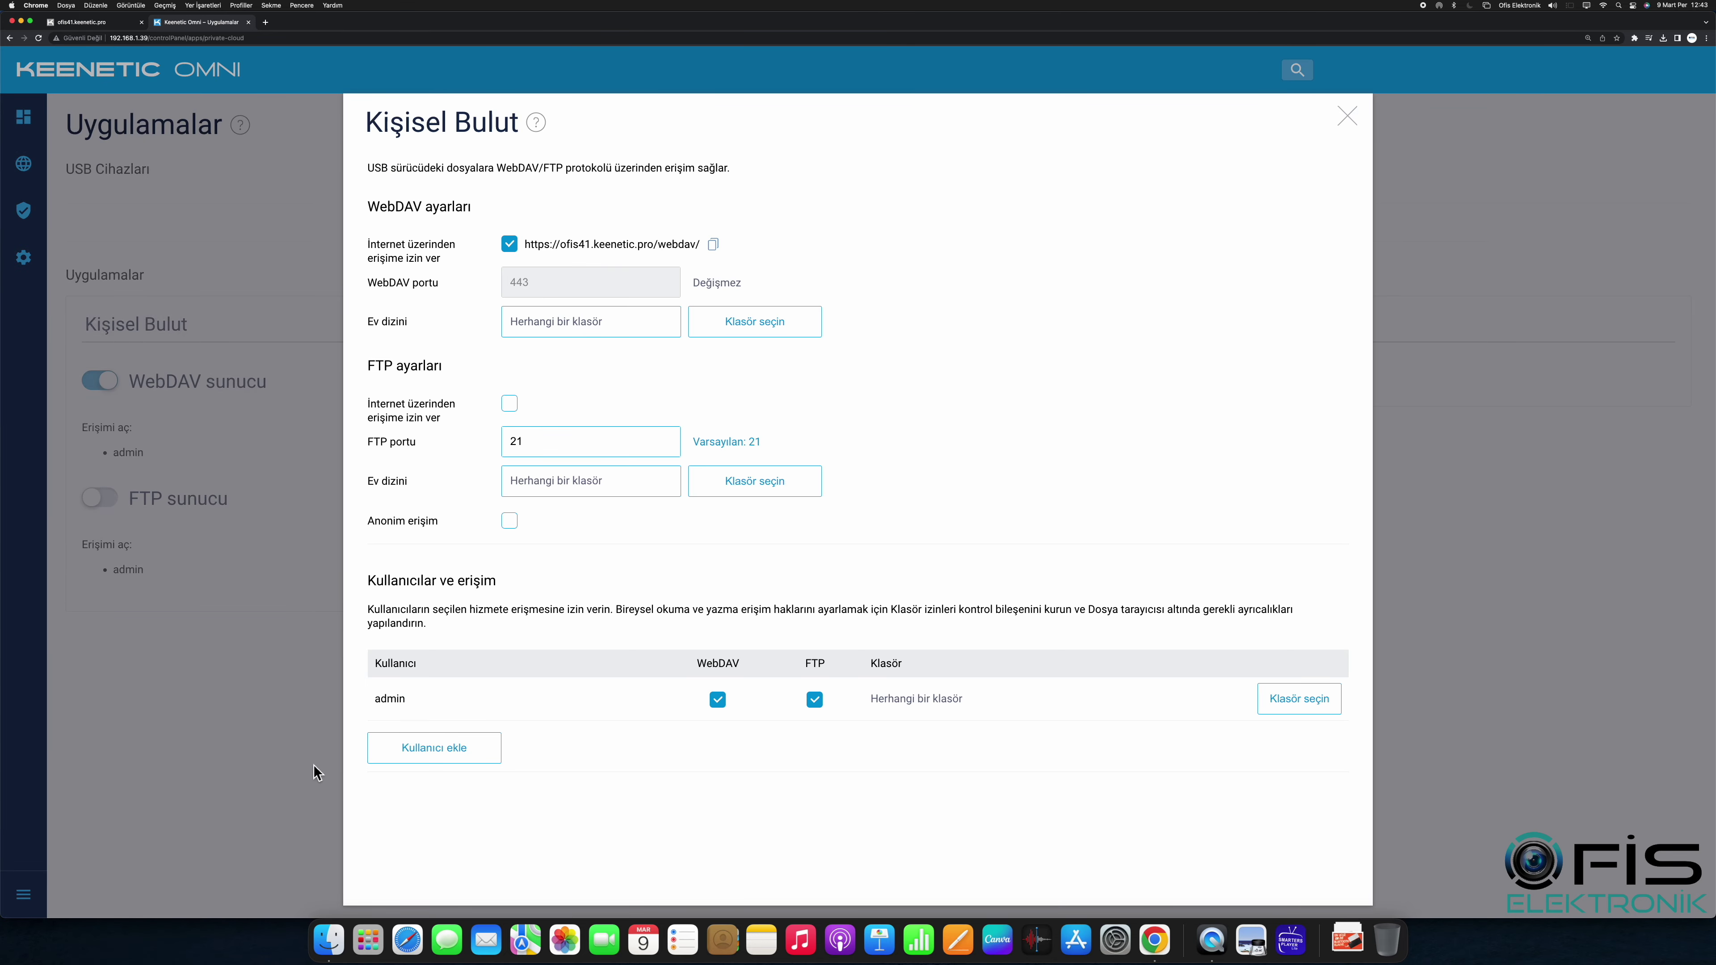
pyautogui.click(750, 330)
pyautogui.click(494, 225)
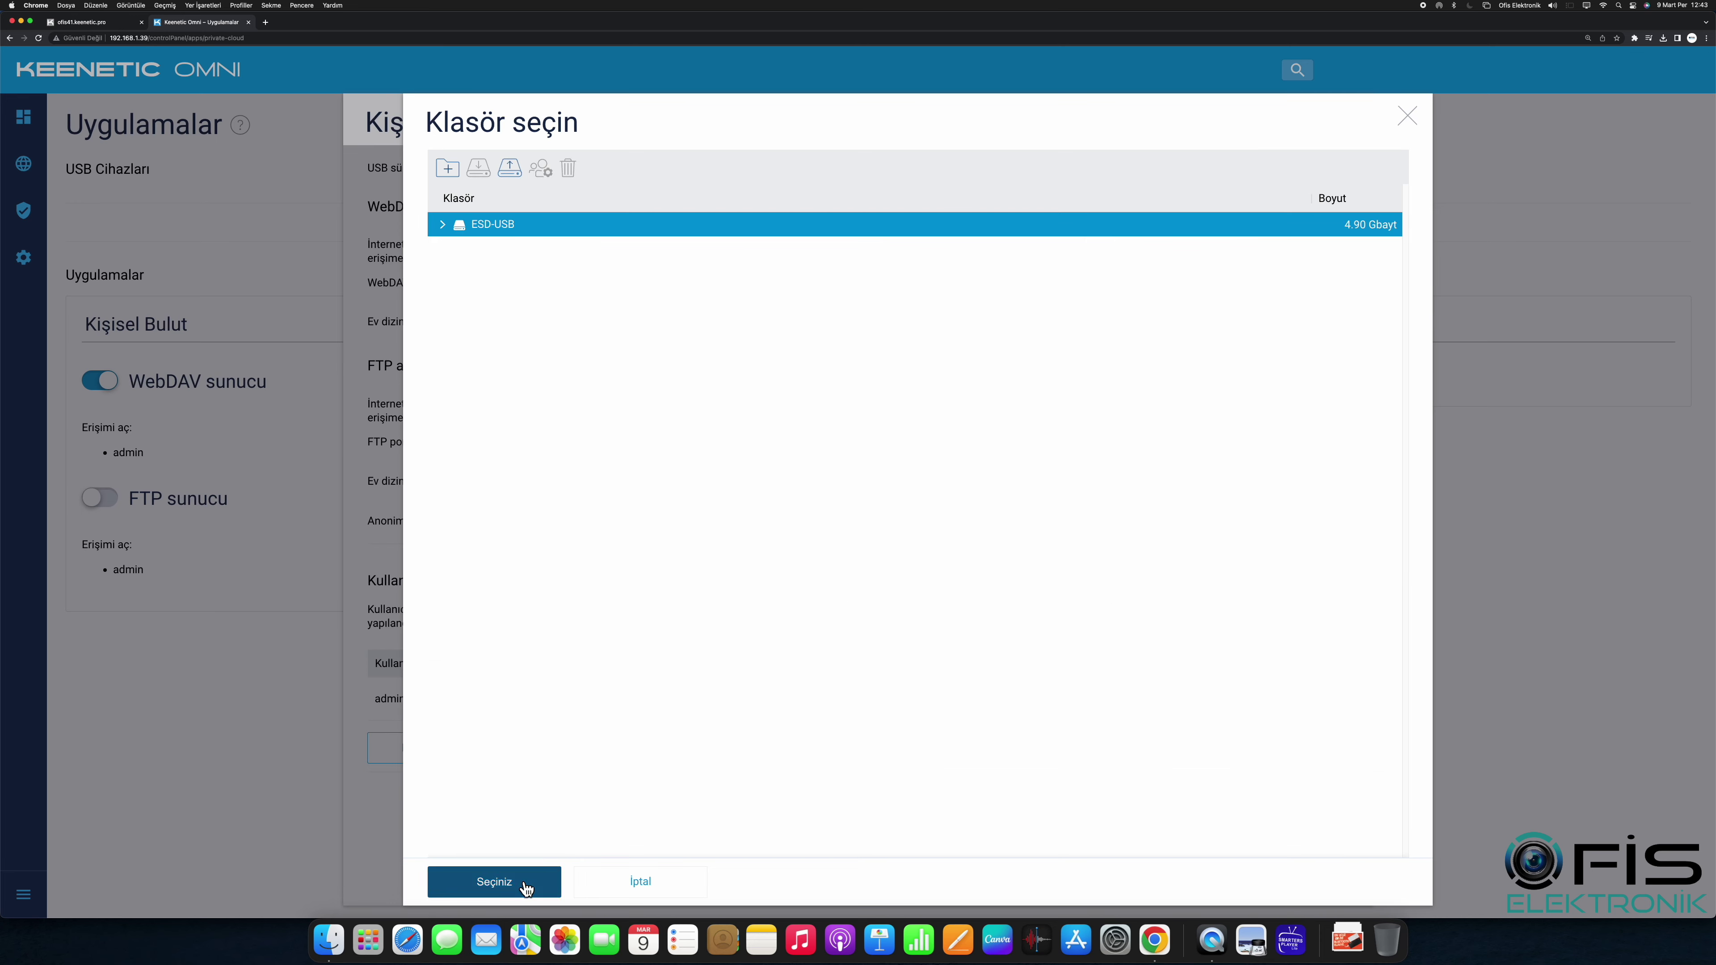
pyautogui.click(496, 882)
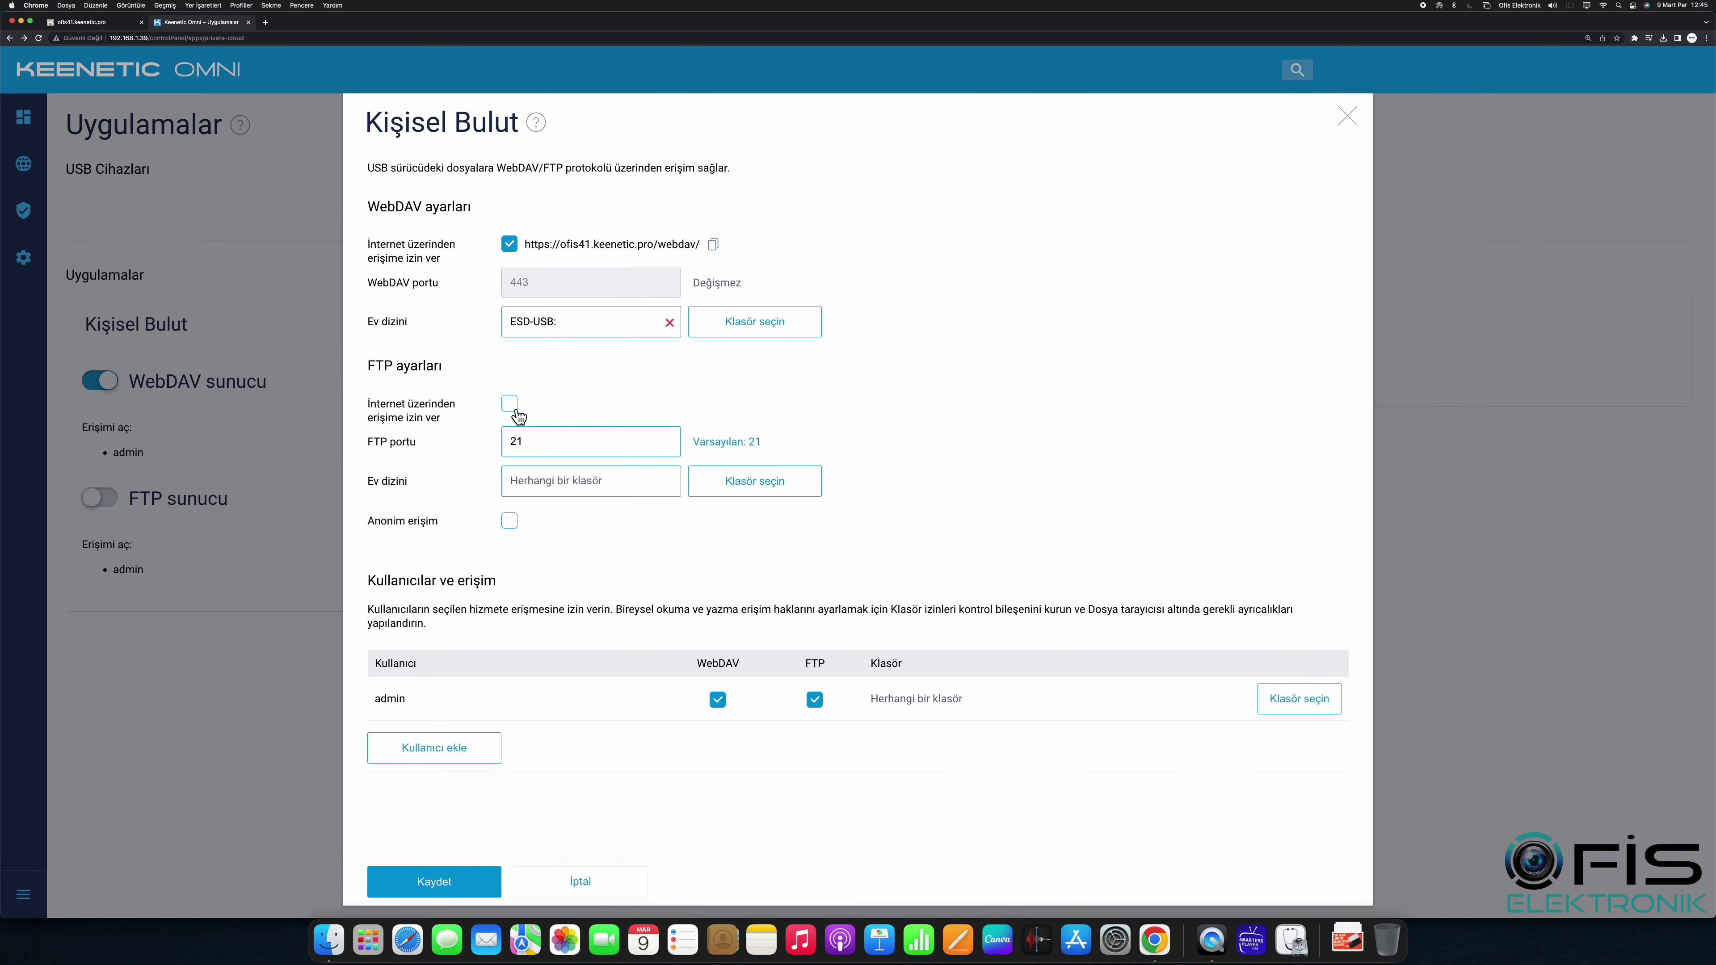
pyautogui.click(510, 405)
pyautogui.click(743, 485)
pyautogui.click(489, 228)
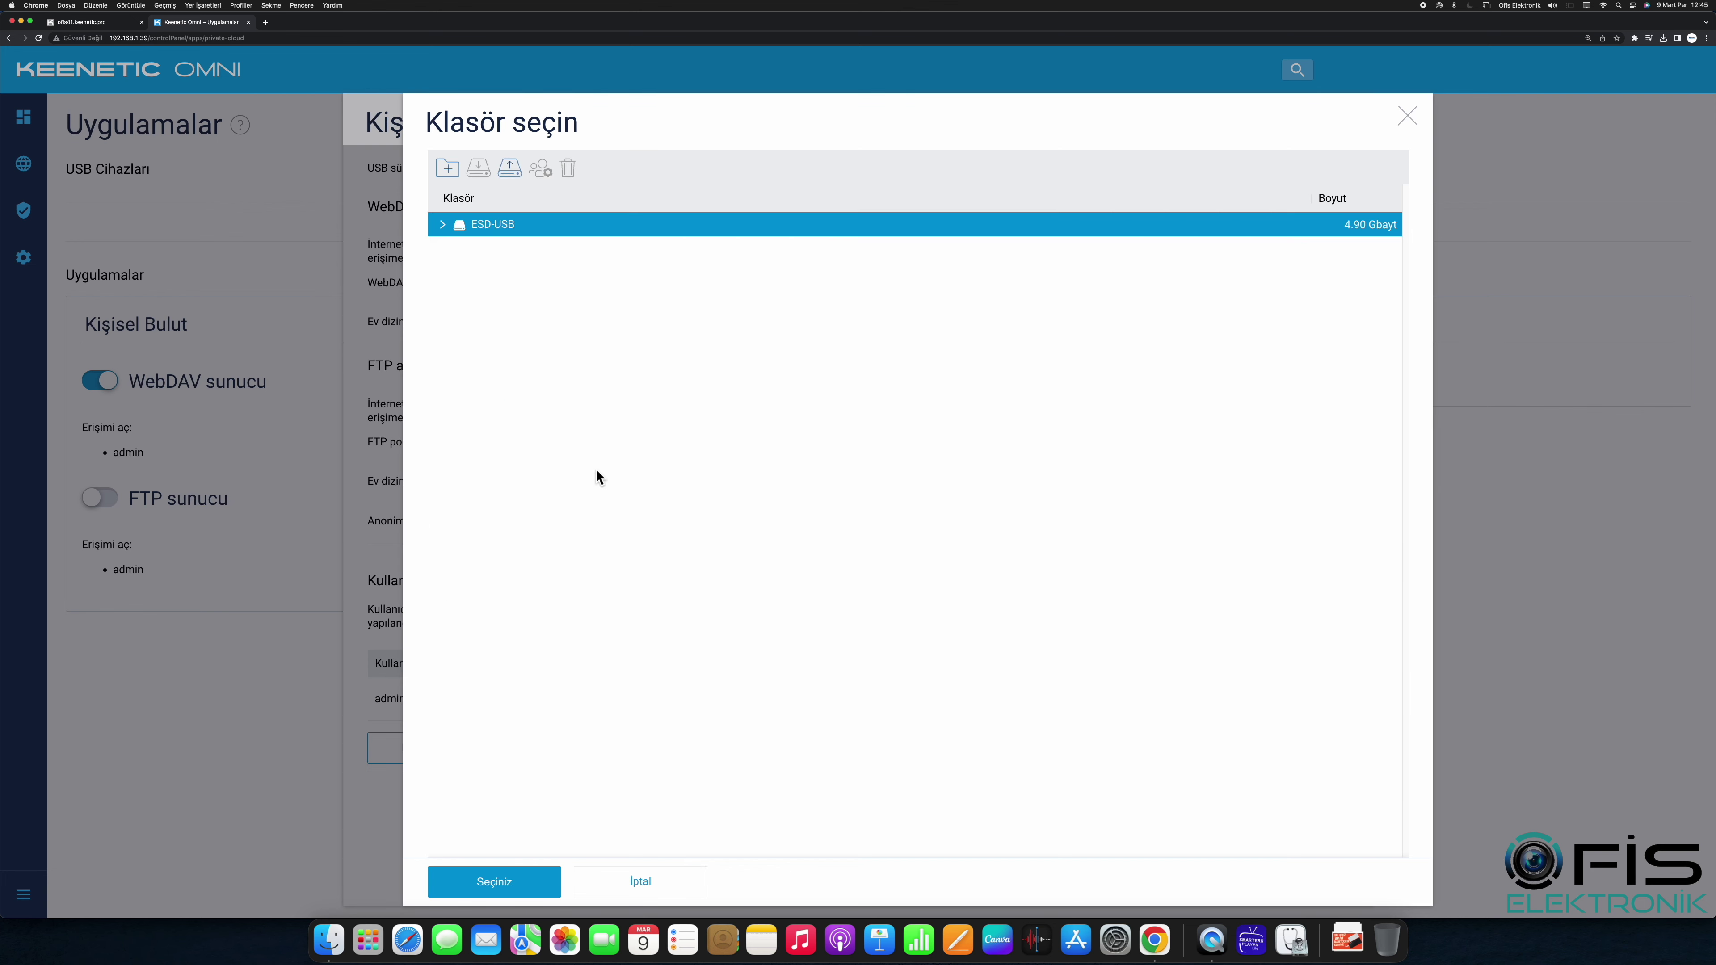
pyautogui.click(511, 886)
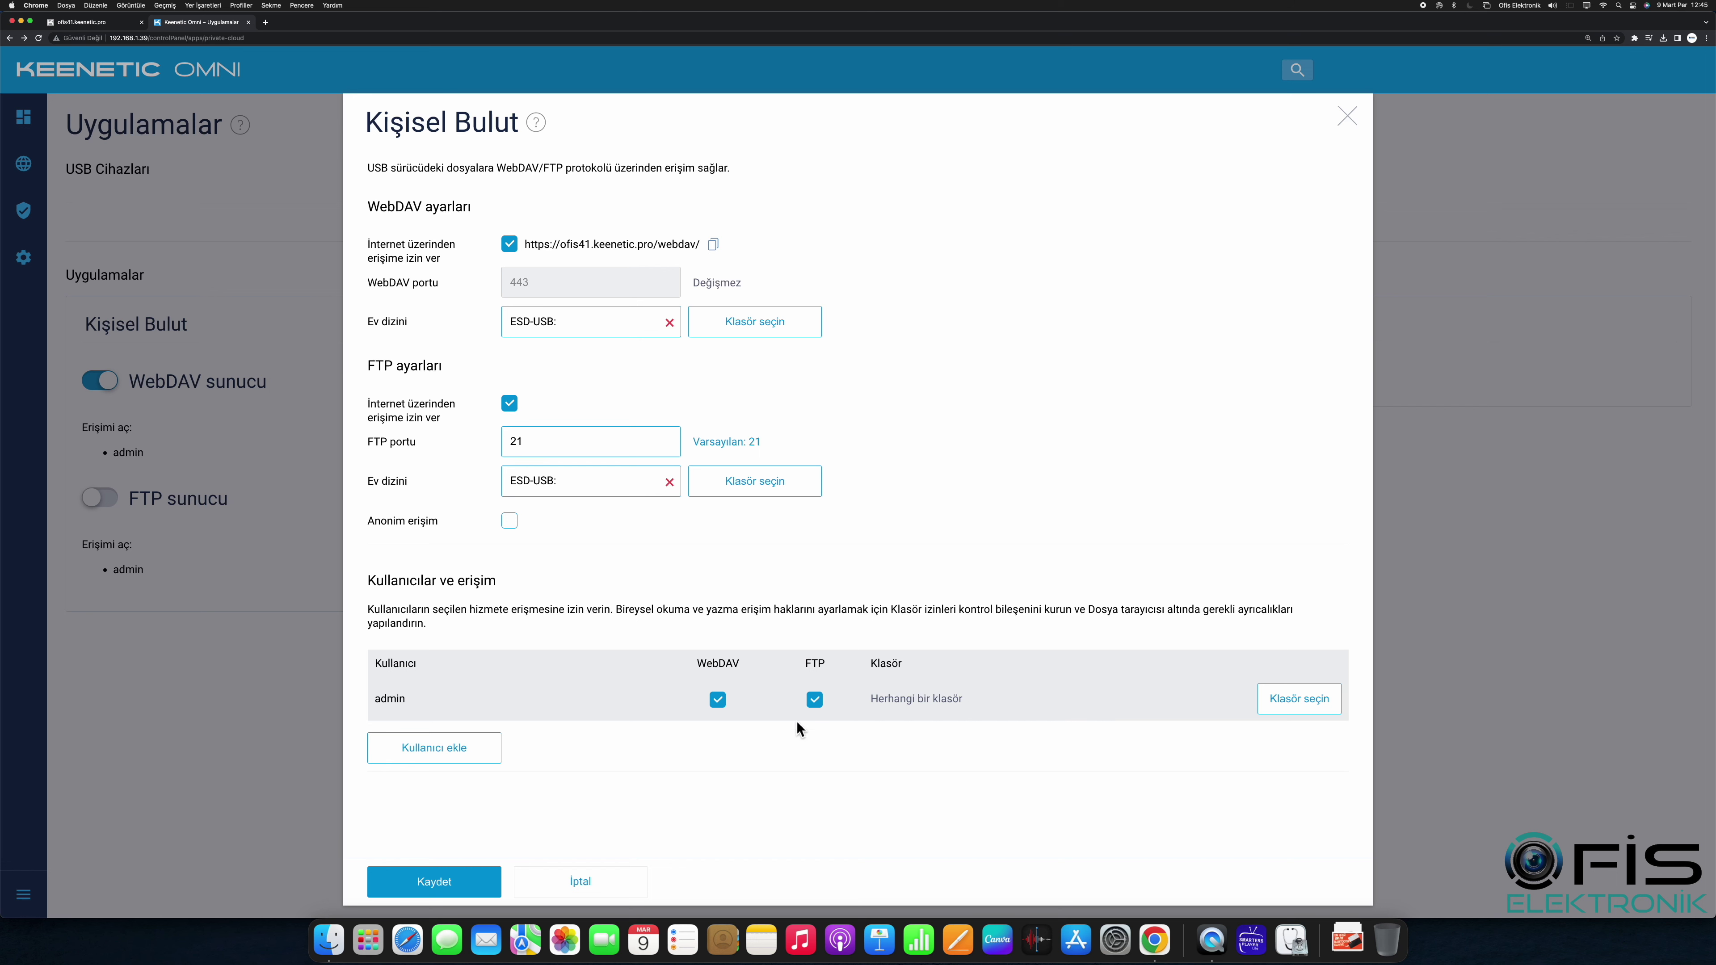
# Step: Save the Kişisel Bulut settings and reopen them from the dashboard to verify
pyautogui.click(481, 881)
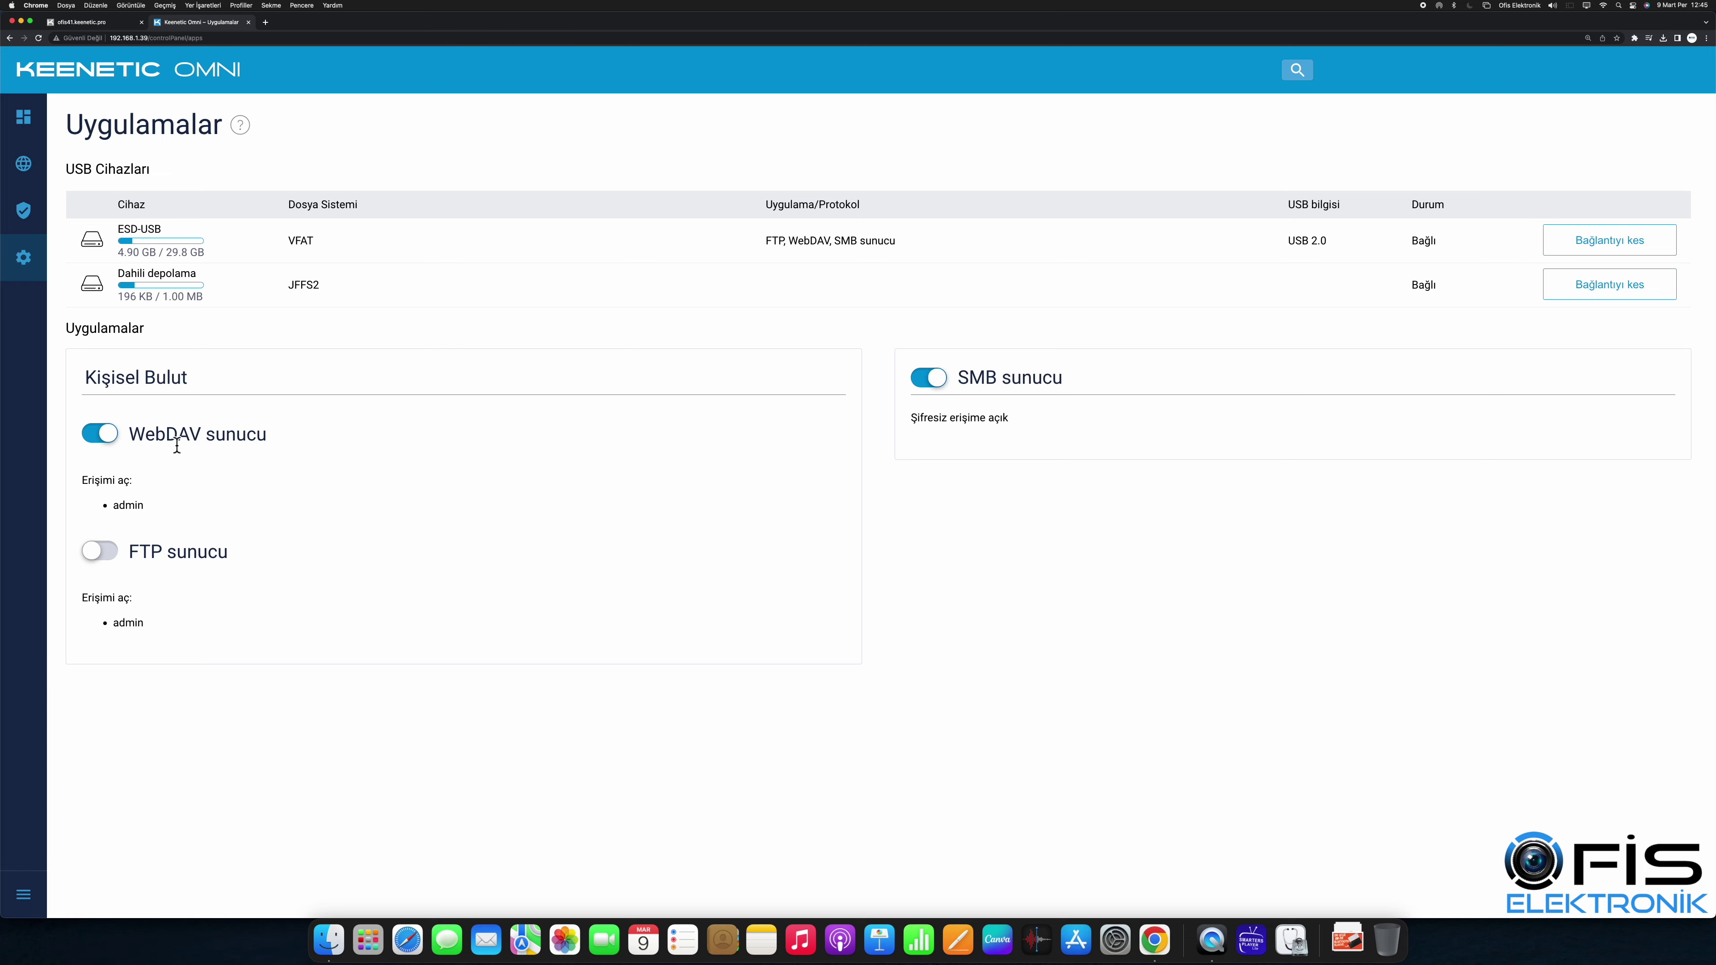
pyautogui.click(221, 87)
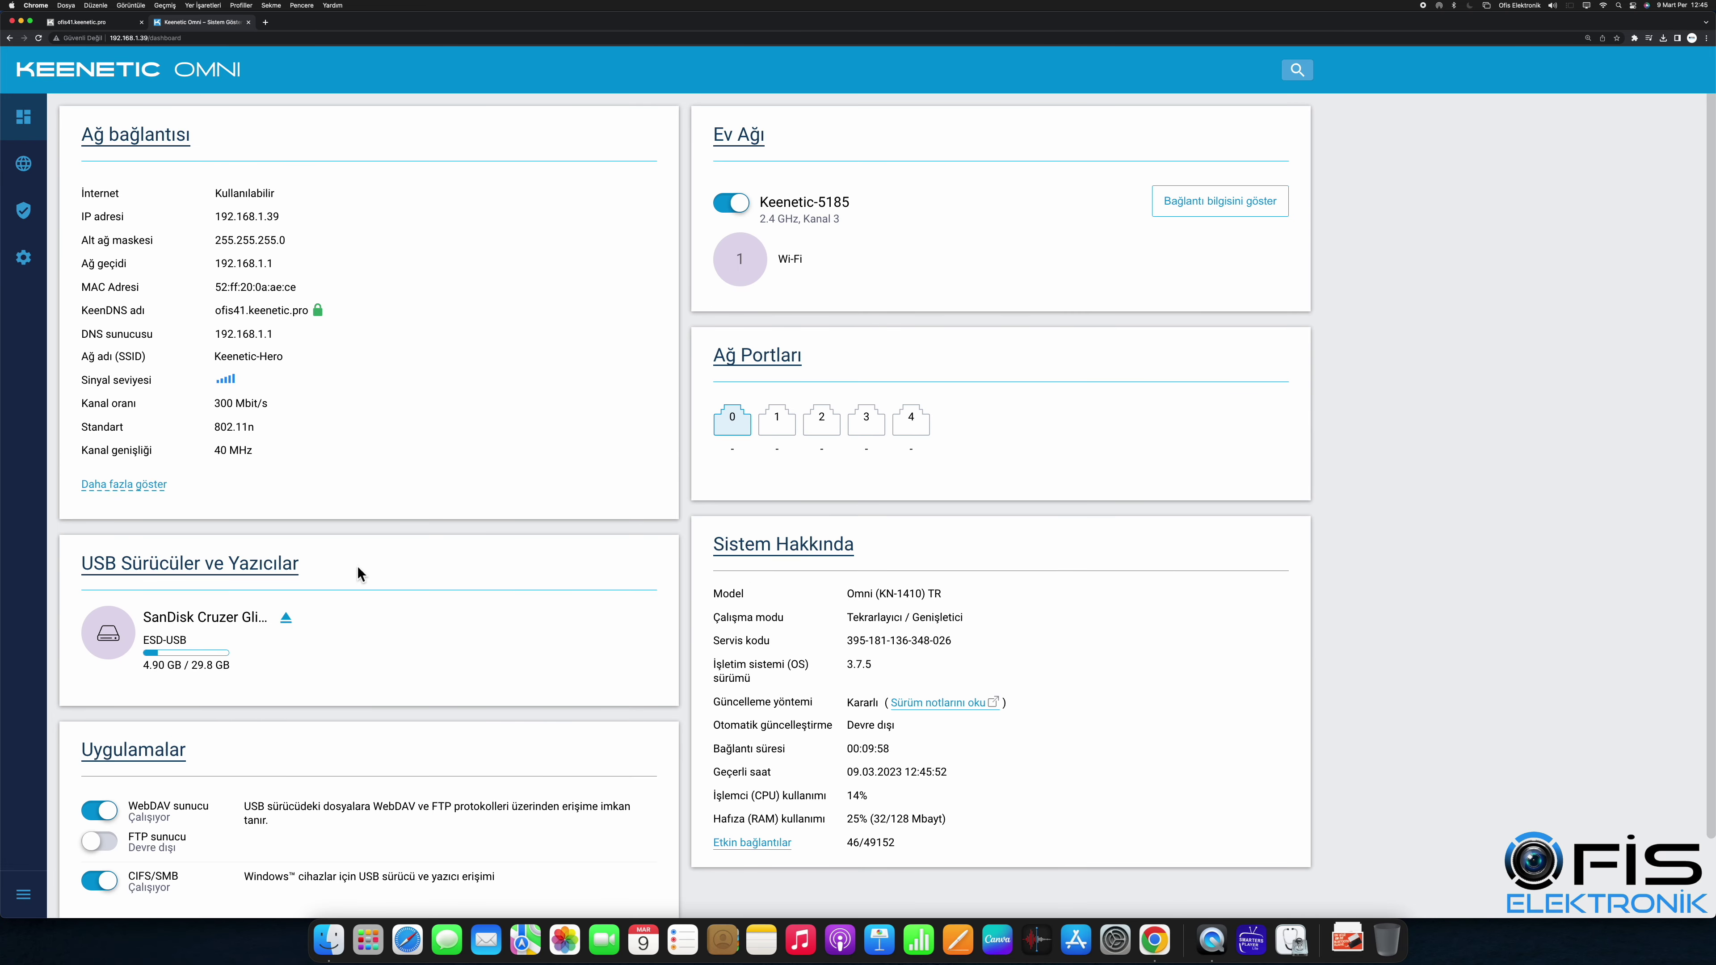
pyautogui.scroll(-2, 258, 784)
pyautogui.click(201, 729)
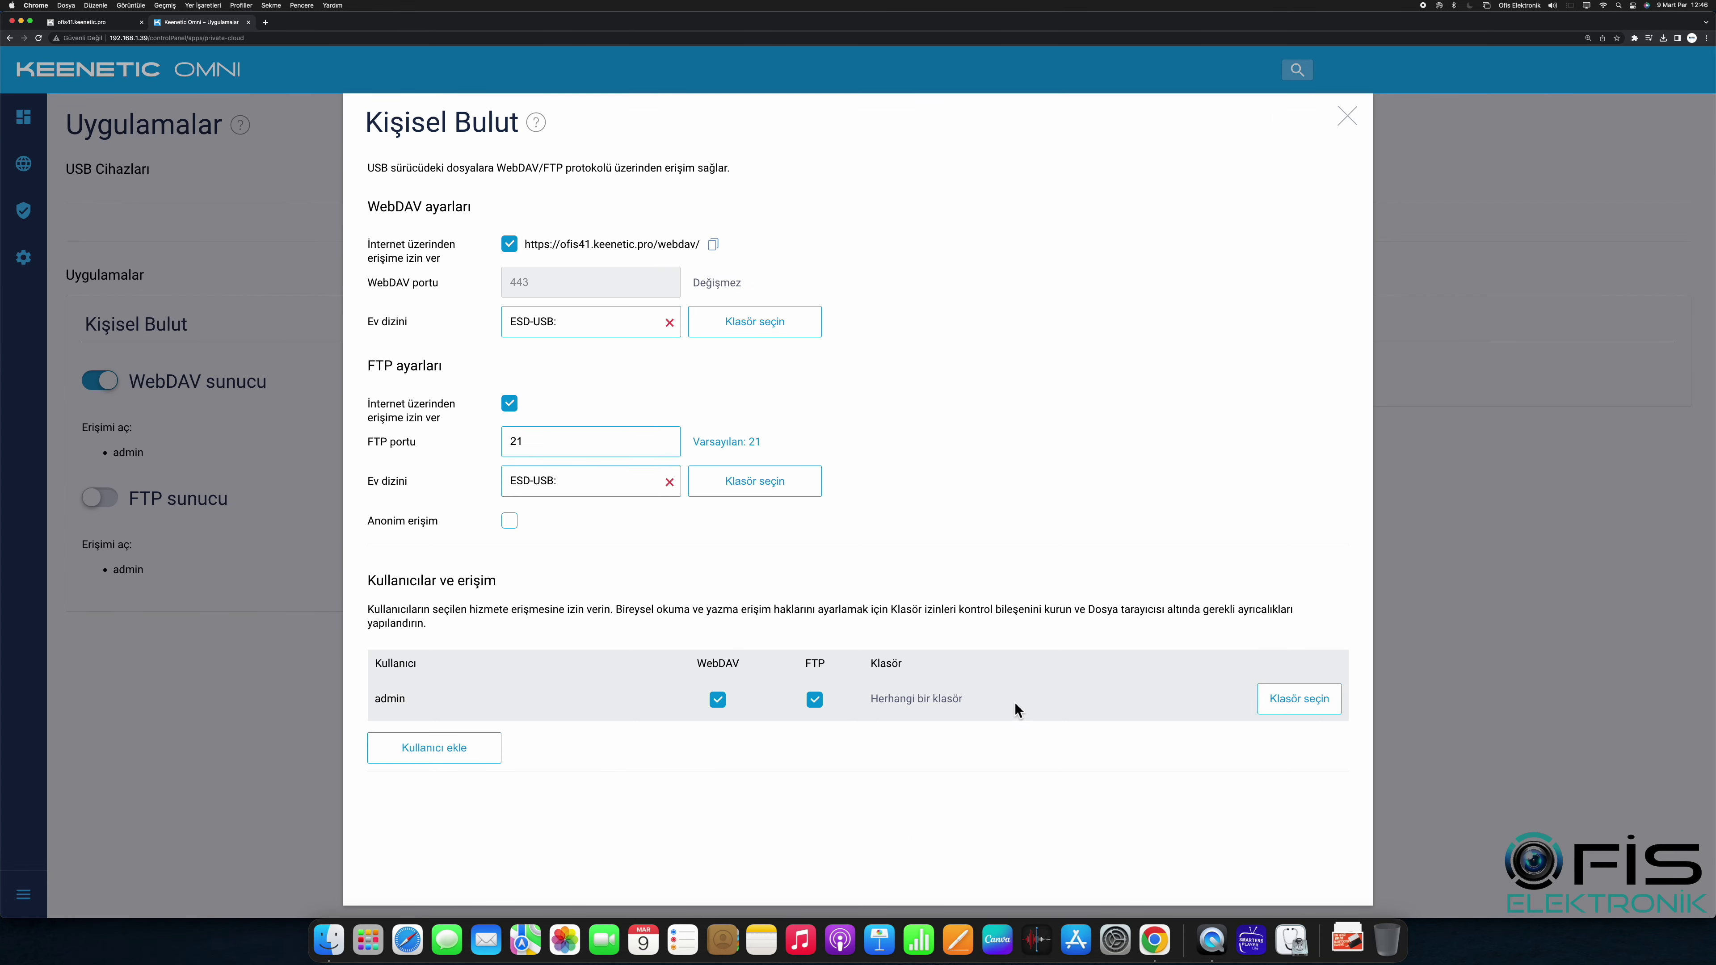
pyautogui.click(267, 23)
pyautogui.rightClick(274, 38)
pyautogui.click(302, 98)
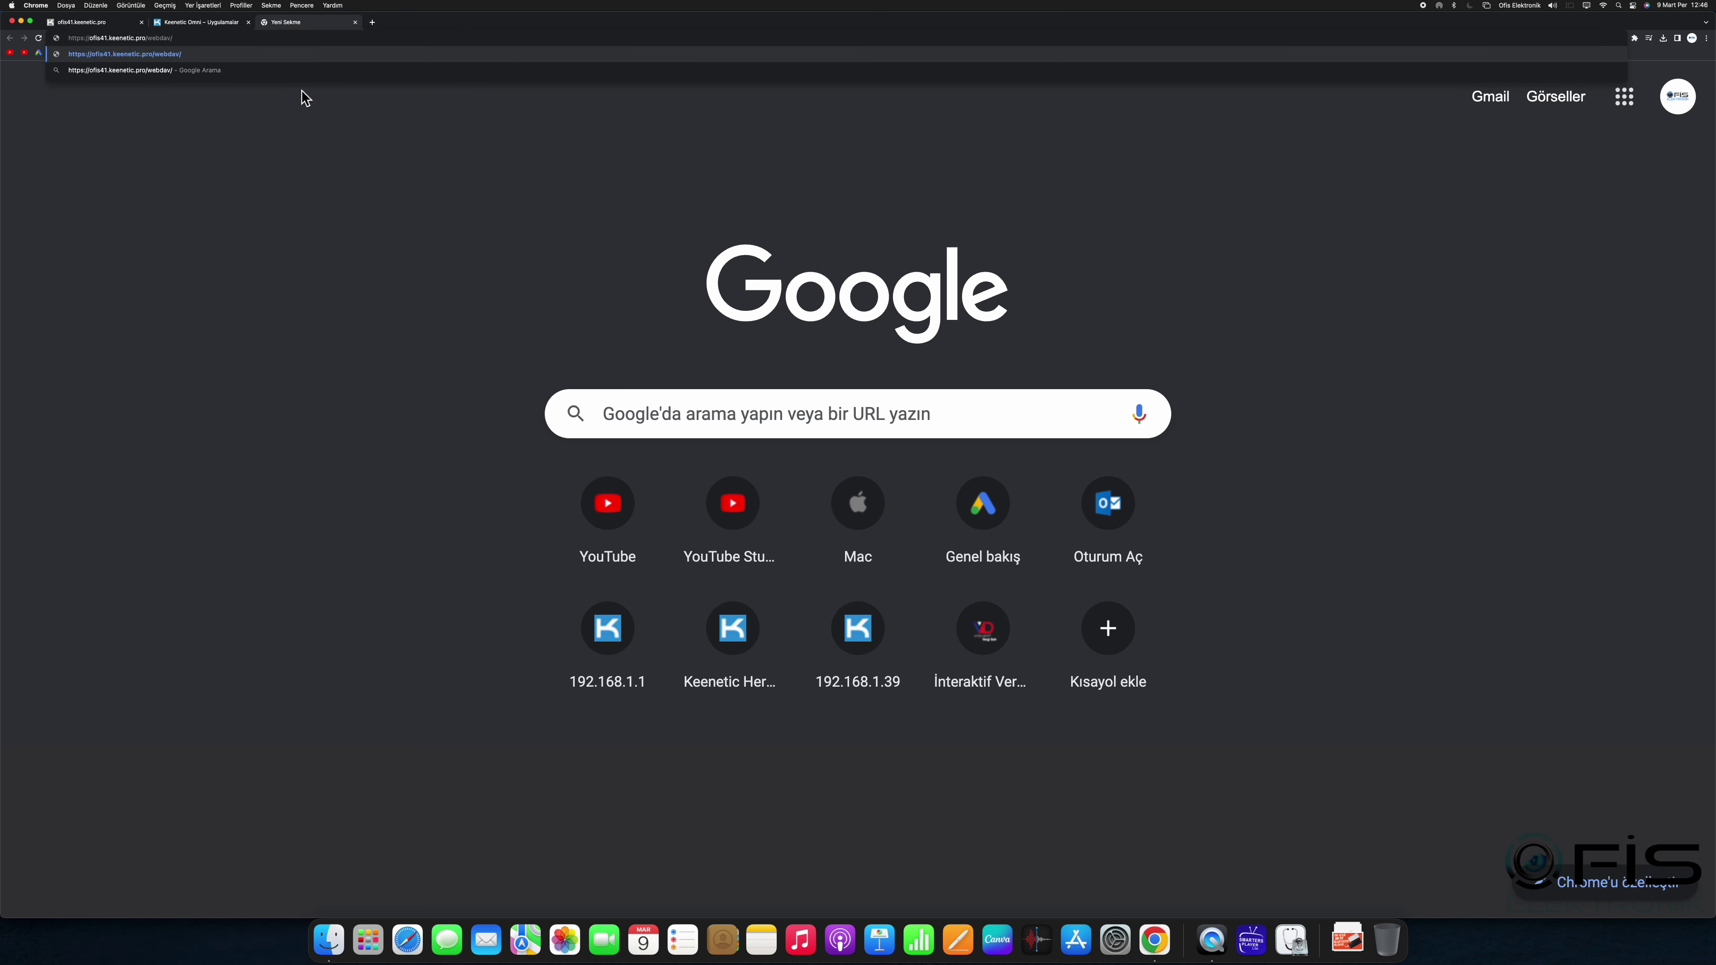
pyautogui.press('Return')
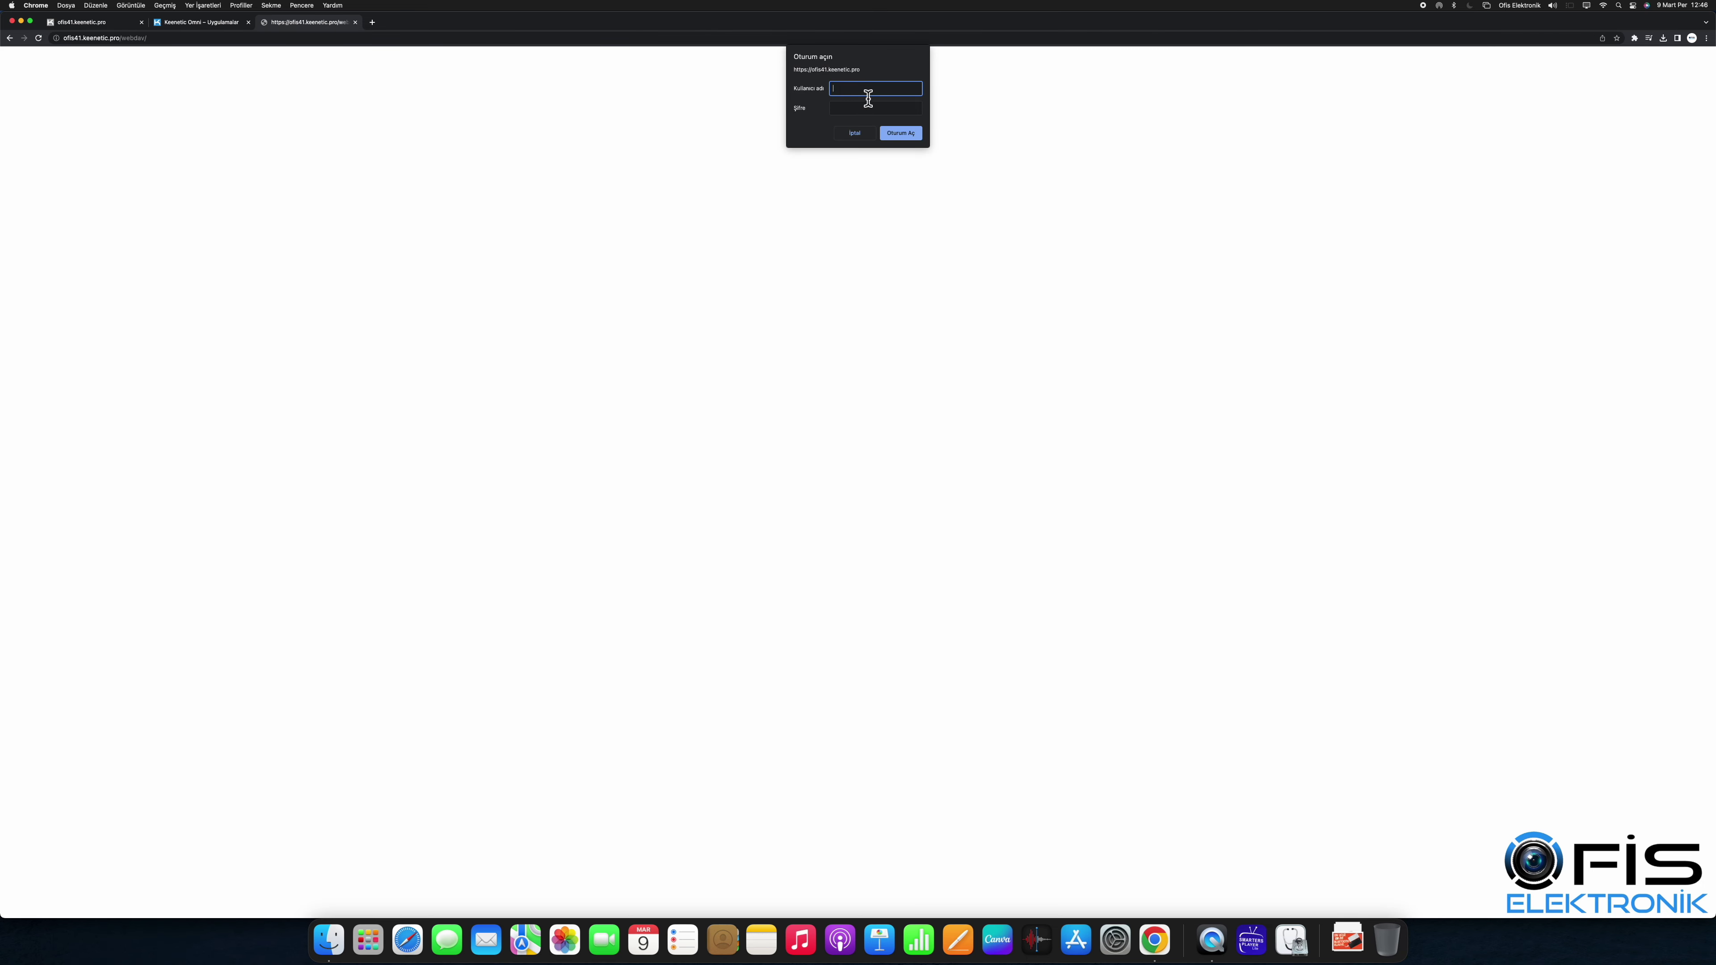
pyautogui.click(849, 108)
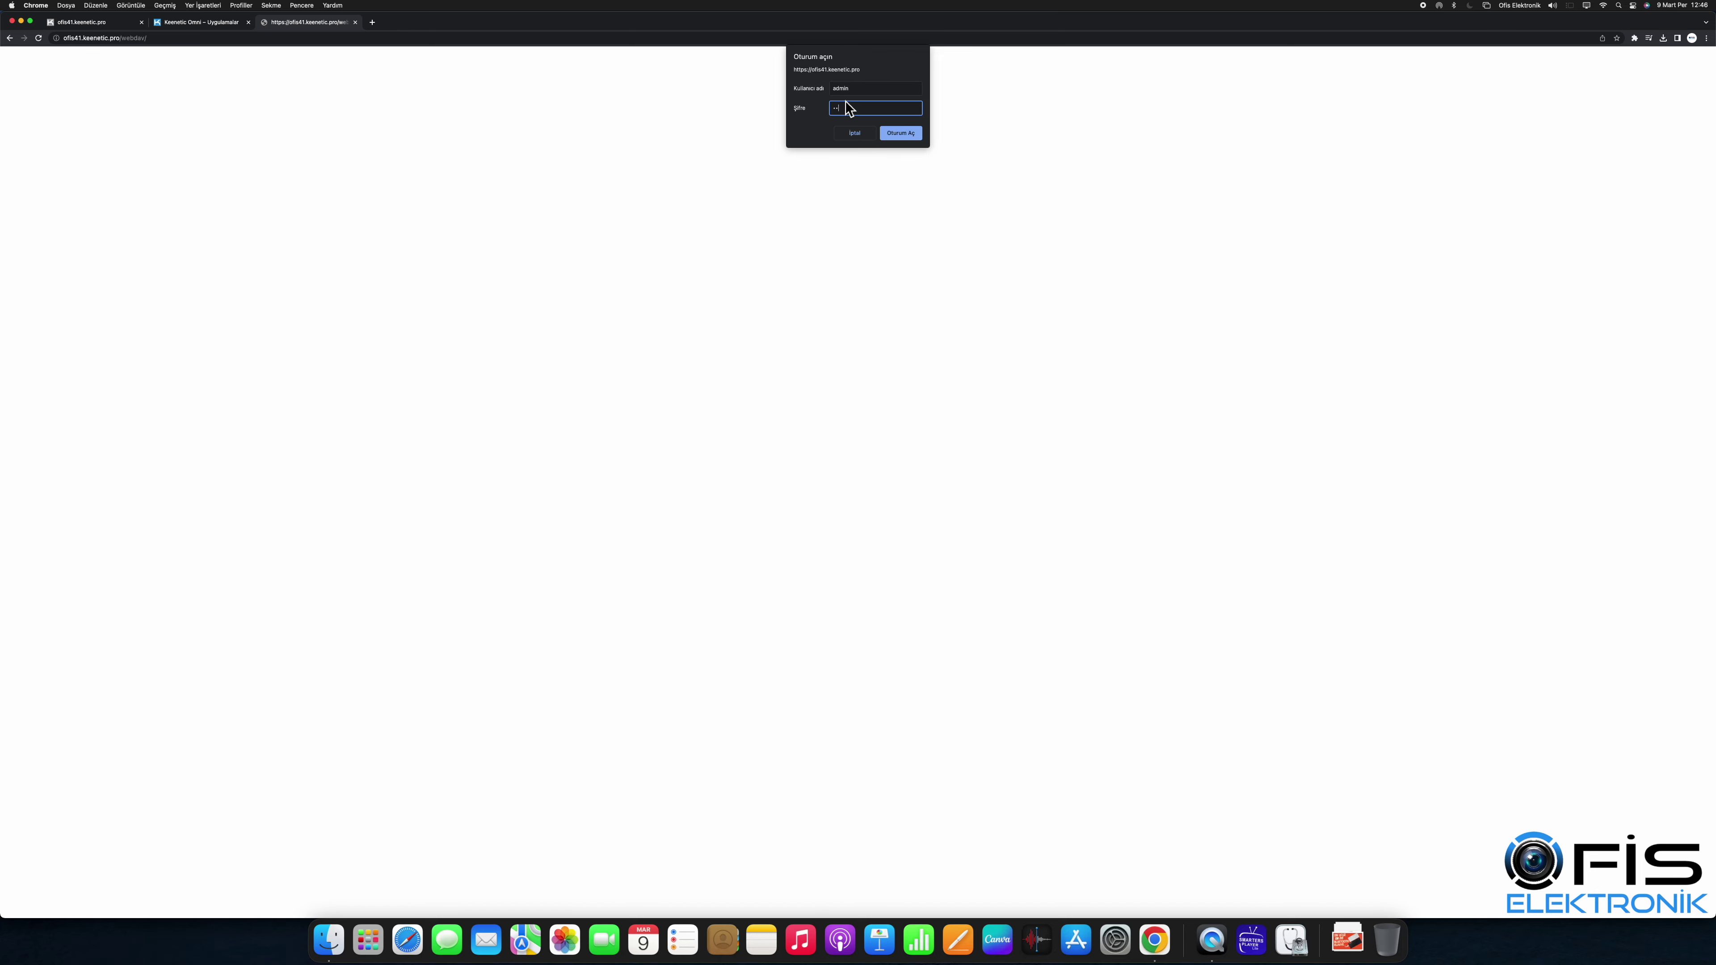
pyautogui.press('Return')
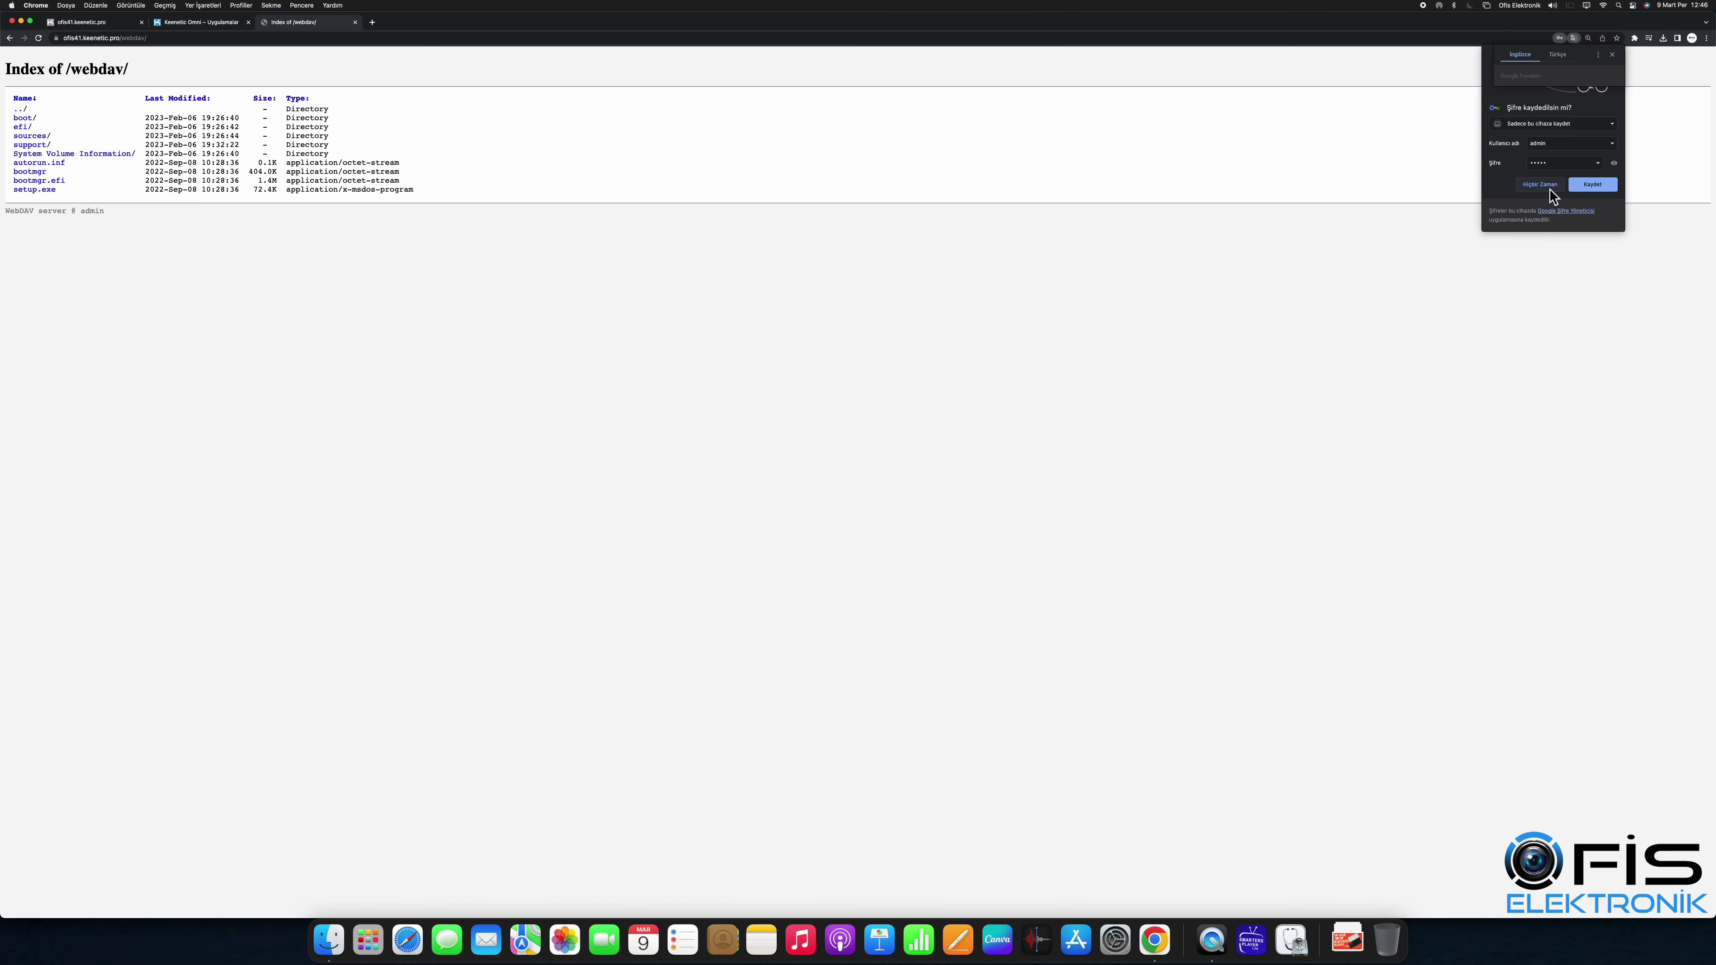
pyautogui.click(1539, 185)
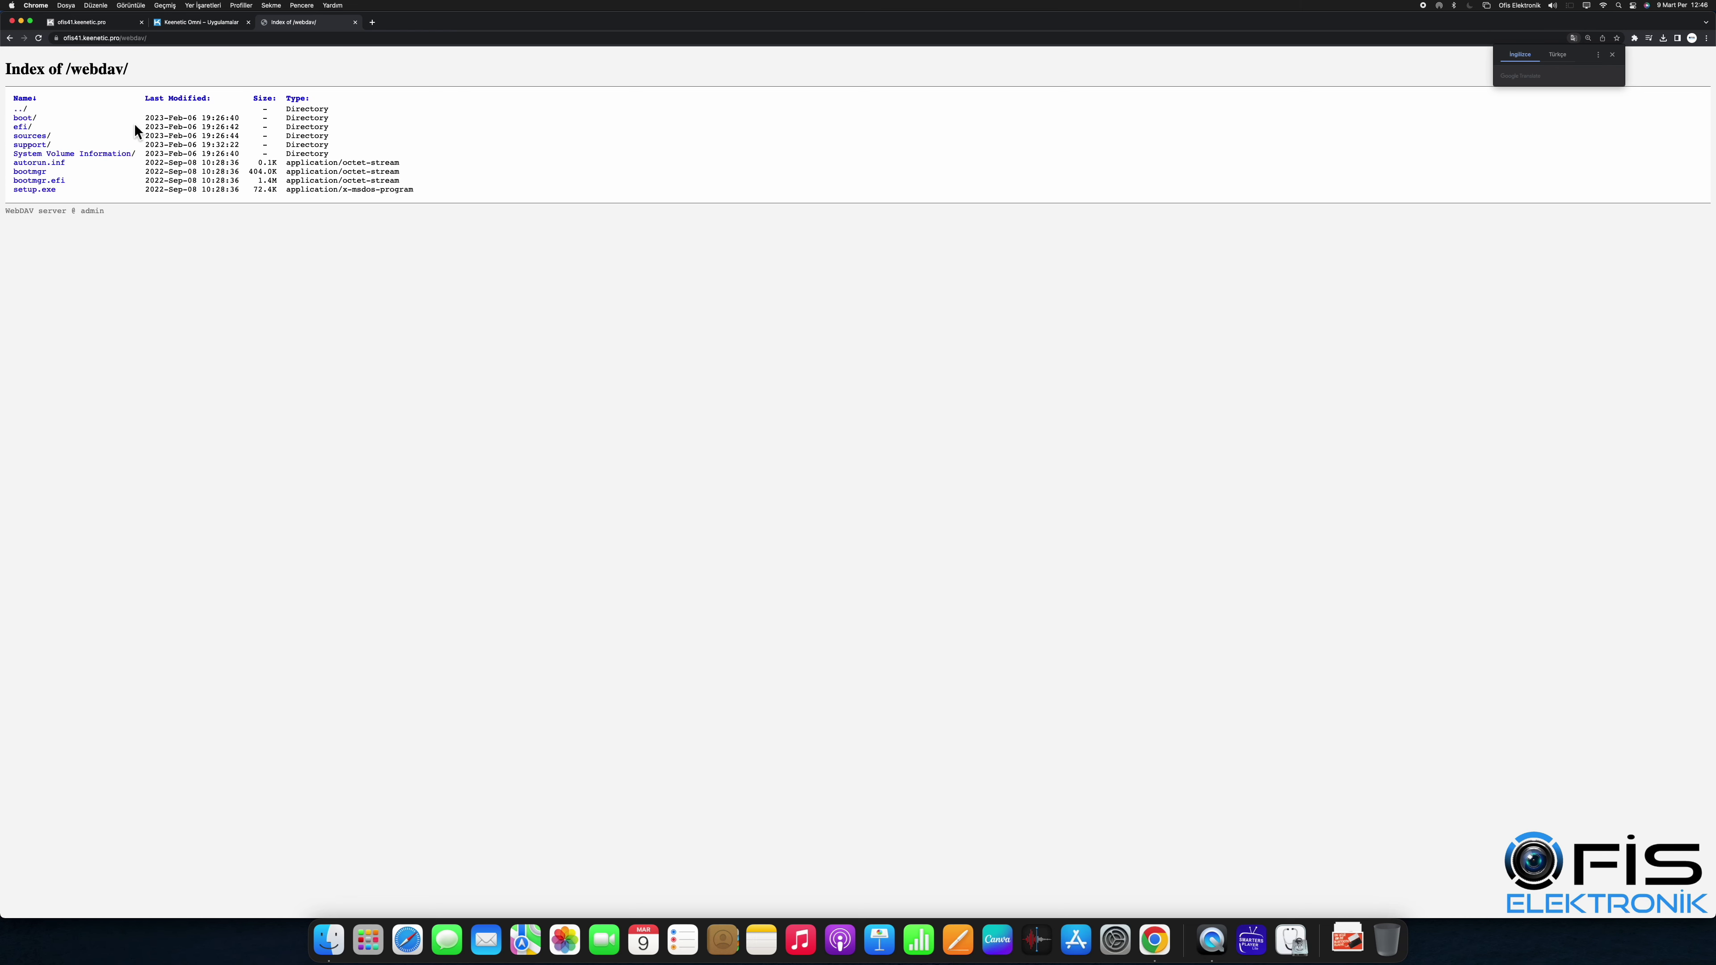
# Step: Browse down to efi/microsoft/boot and navigate back up to the WebDAV root
pyautogui.click(23, 127)
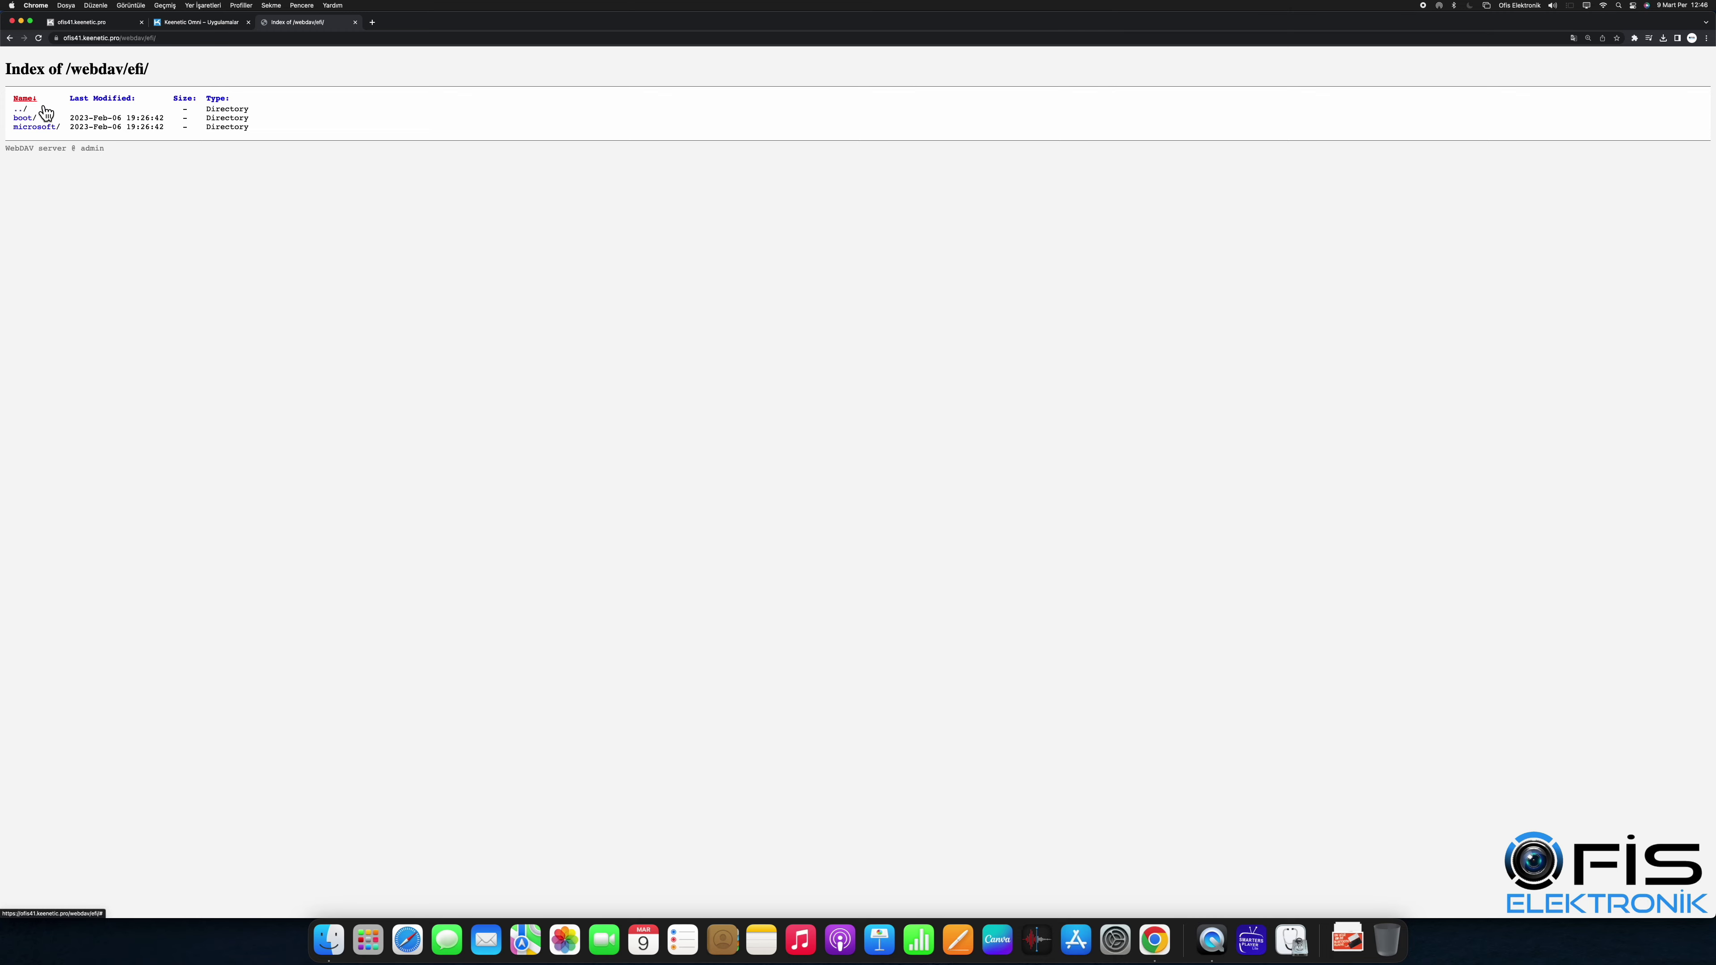
pyautogui.click(50, 131)
pyautogui.click(35, 120)
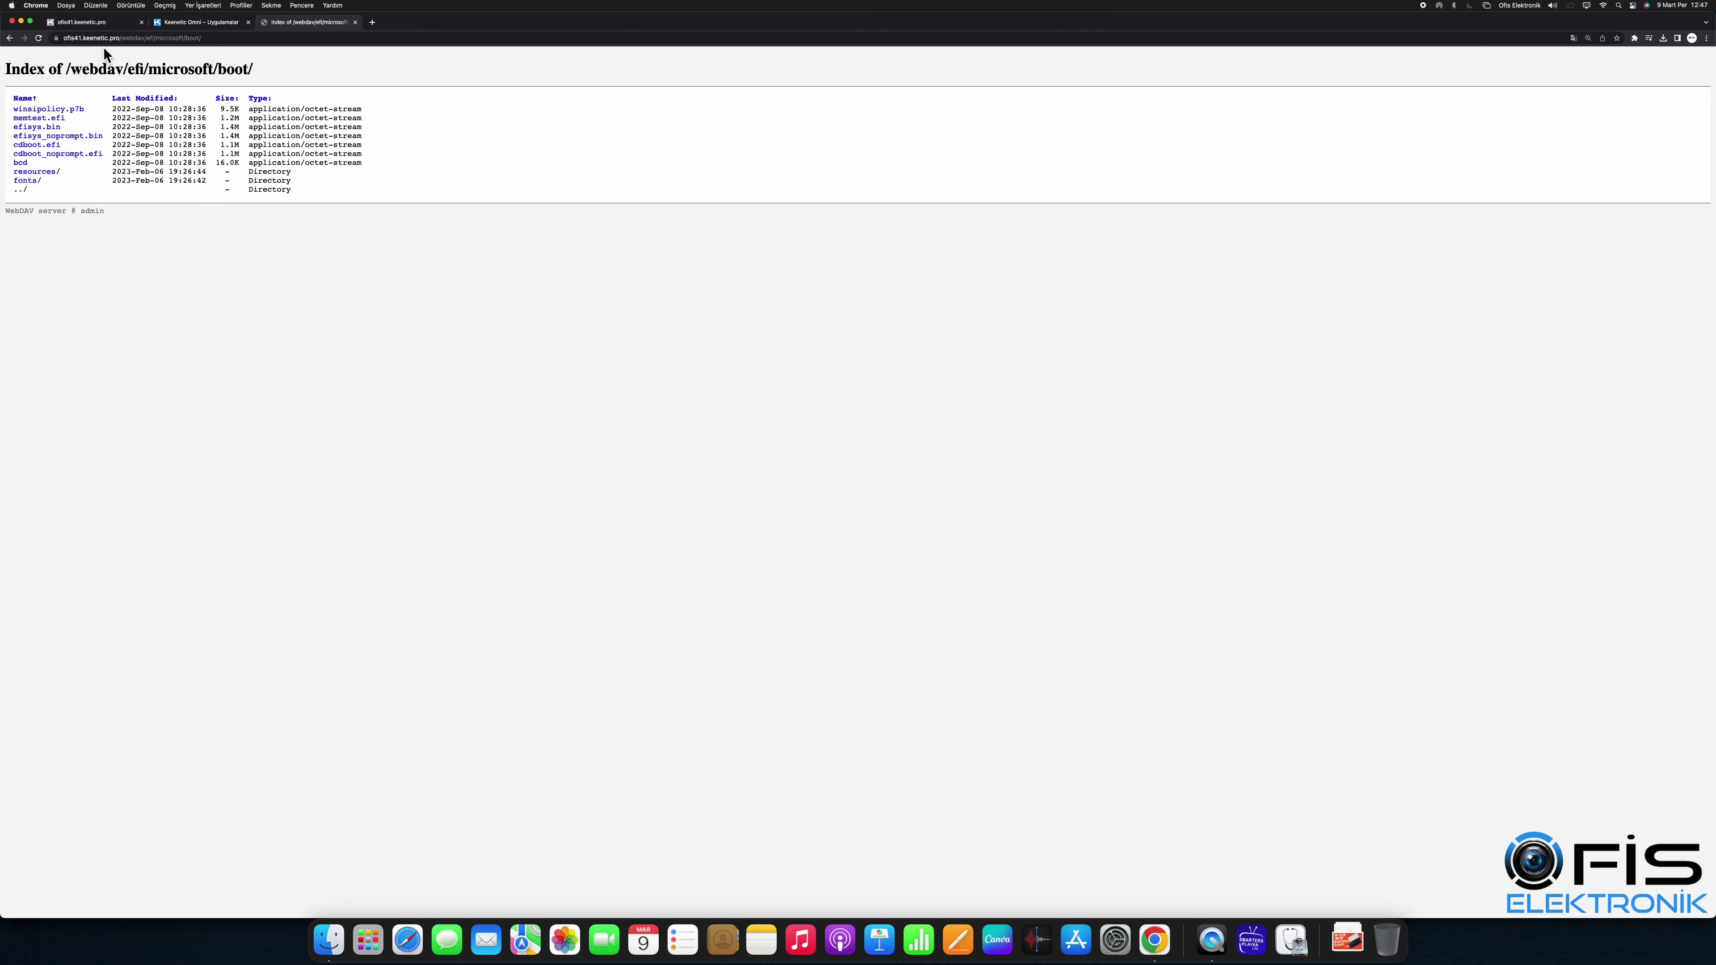
pyautogui.click(22, 190)
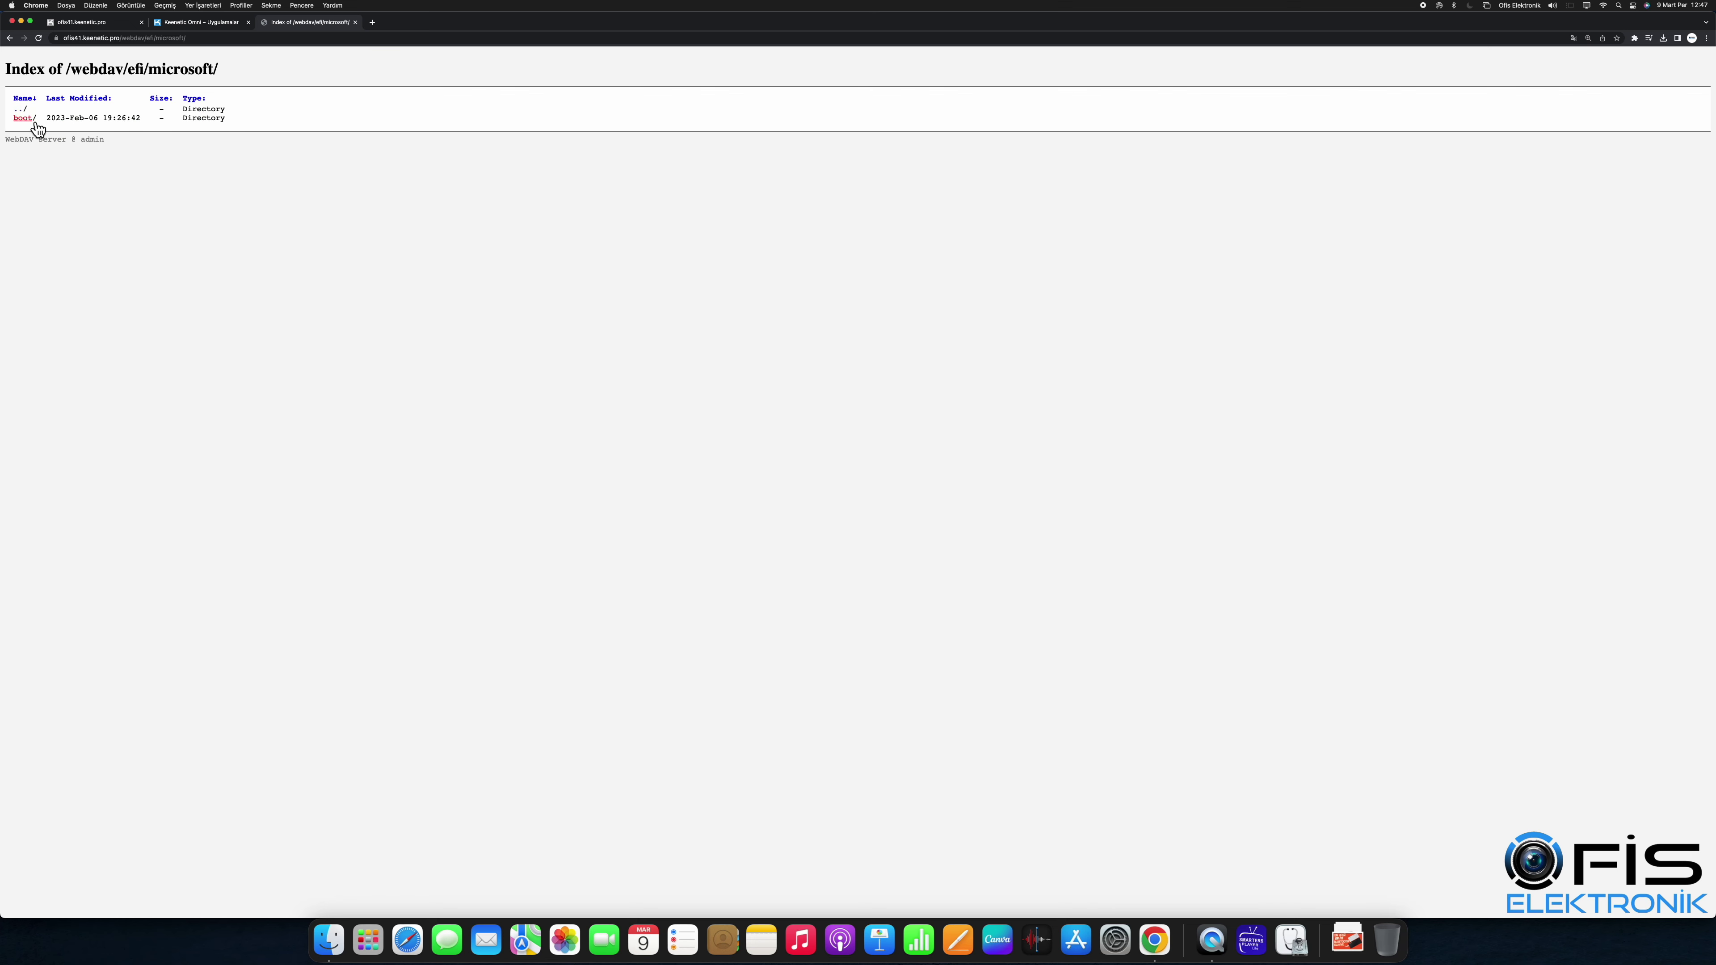
pyautogui.click(20, 109)
pyautogui.click(21, 109)
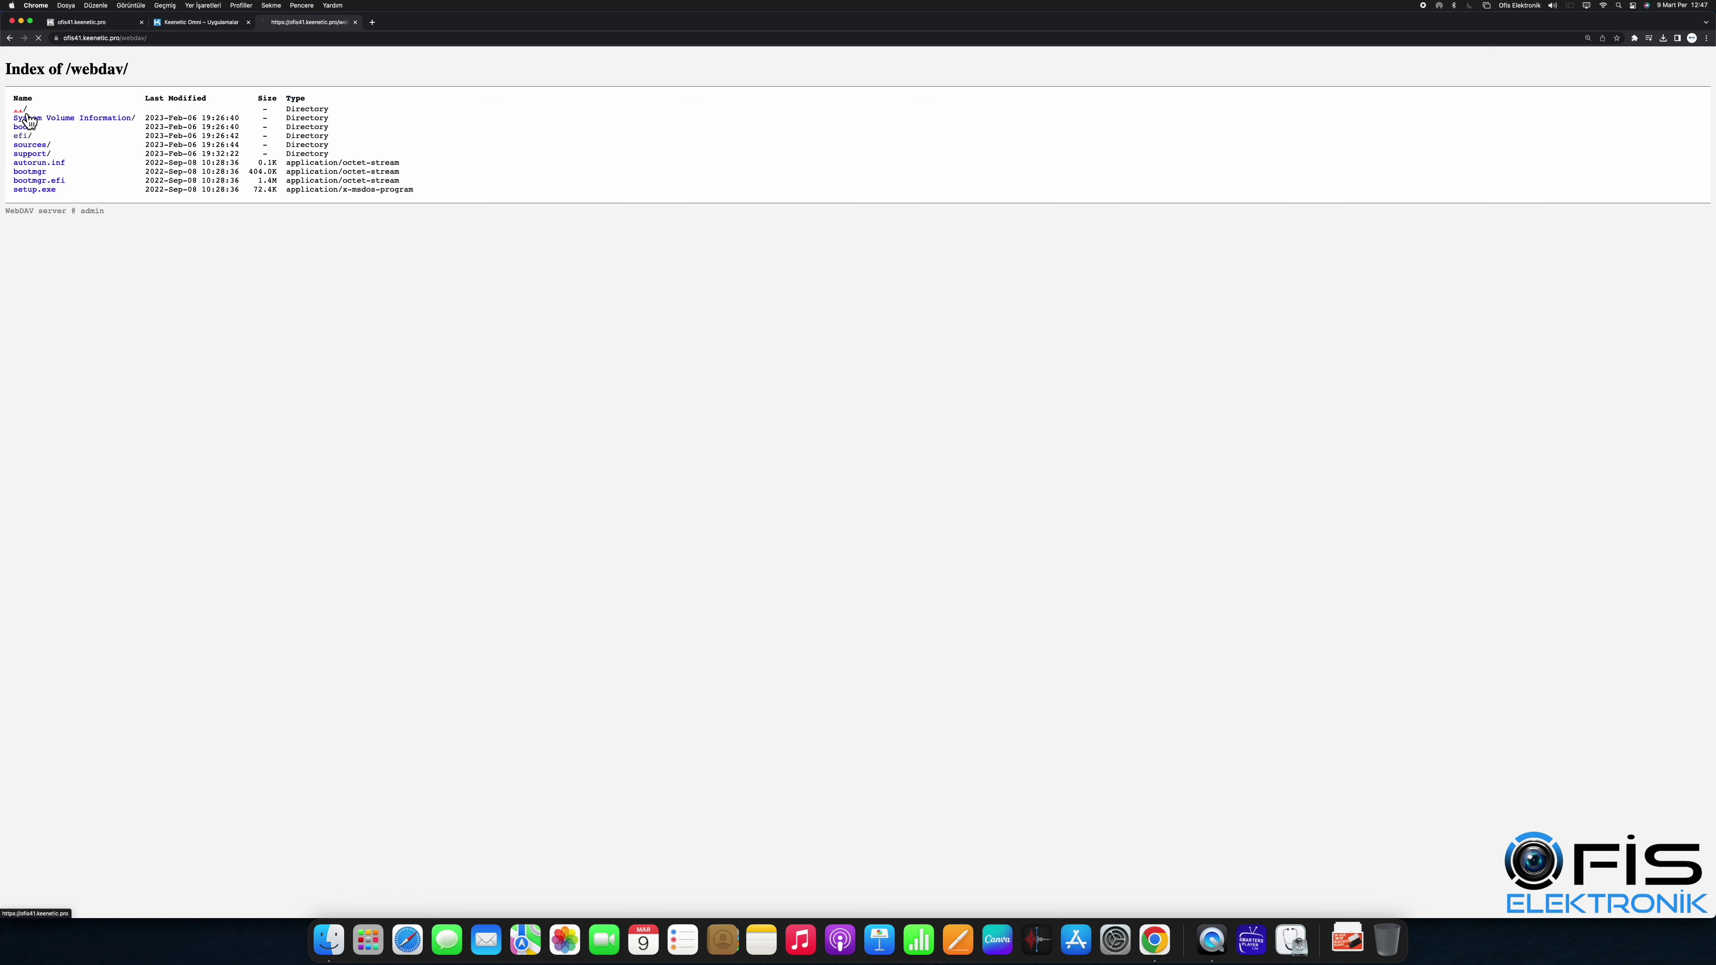
pyautogui.click(20, 109)
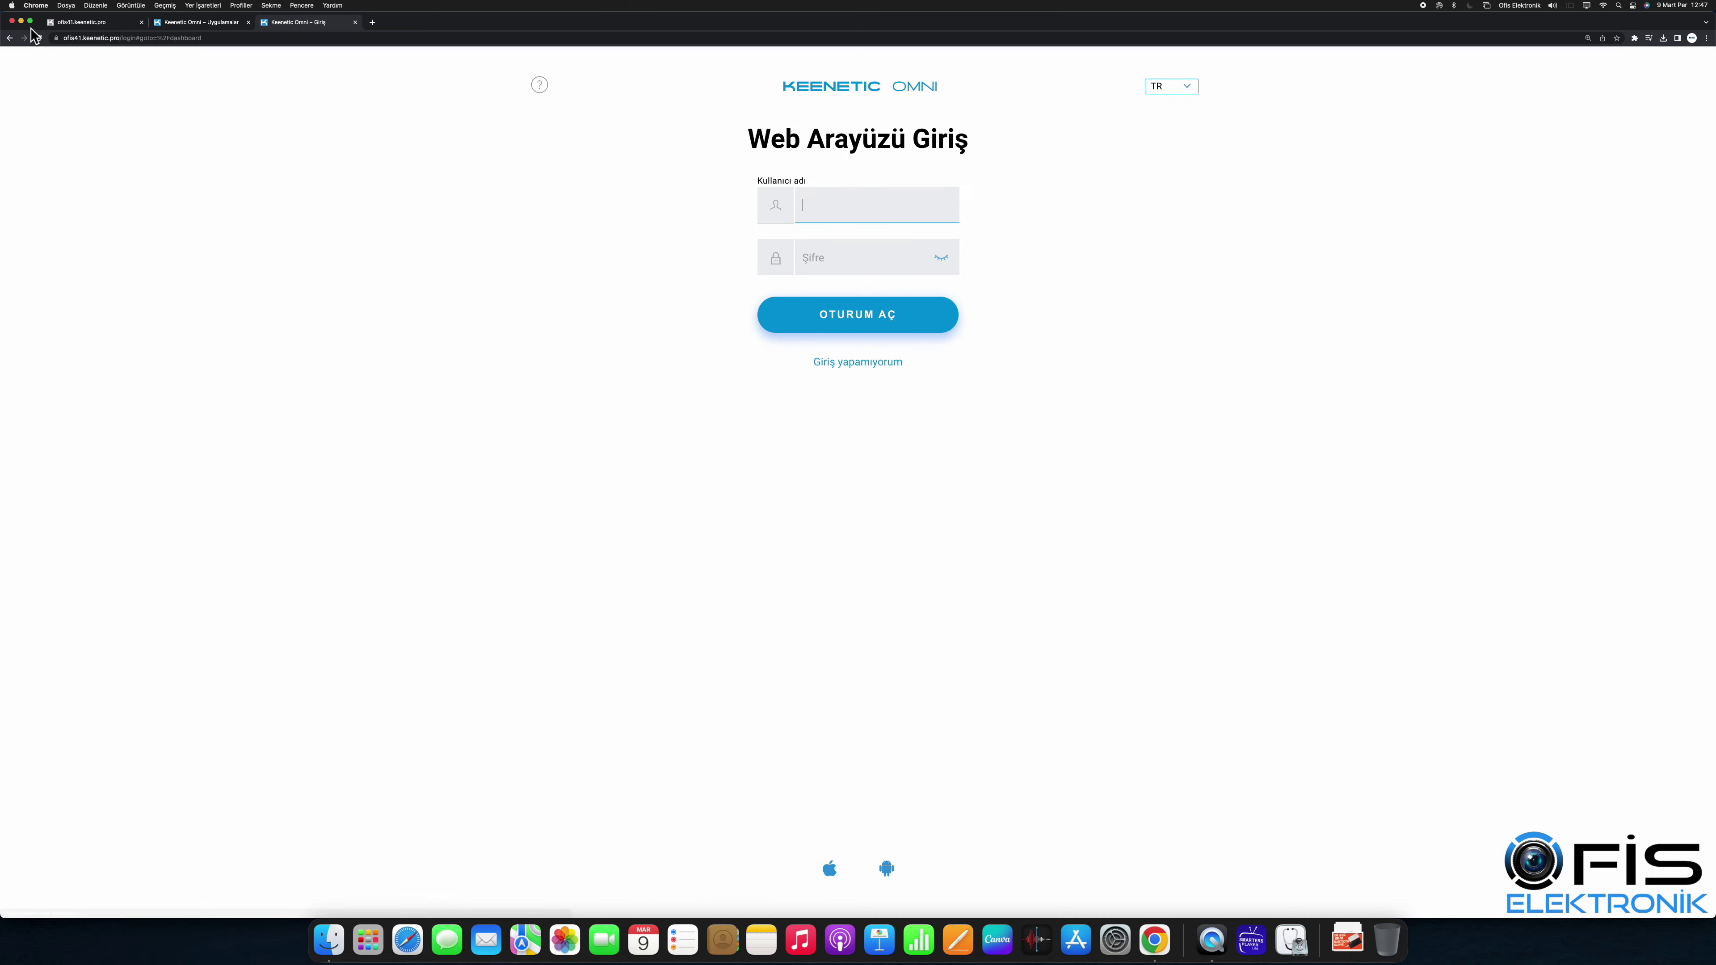
# Step: Close the router login tab and start a fresh tab for the WebDAV address
pyautogui.click(354, 22)
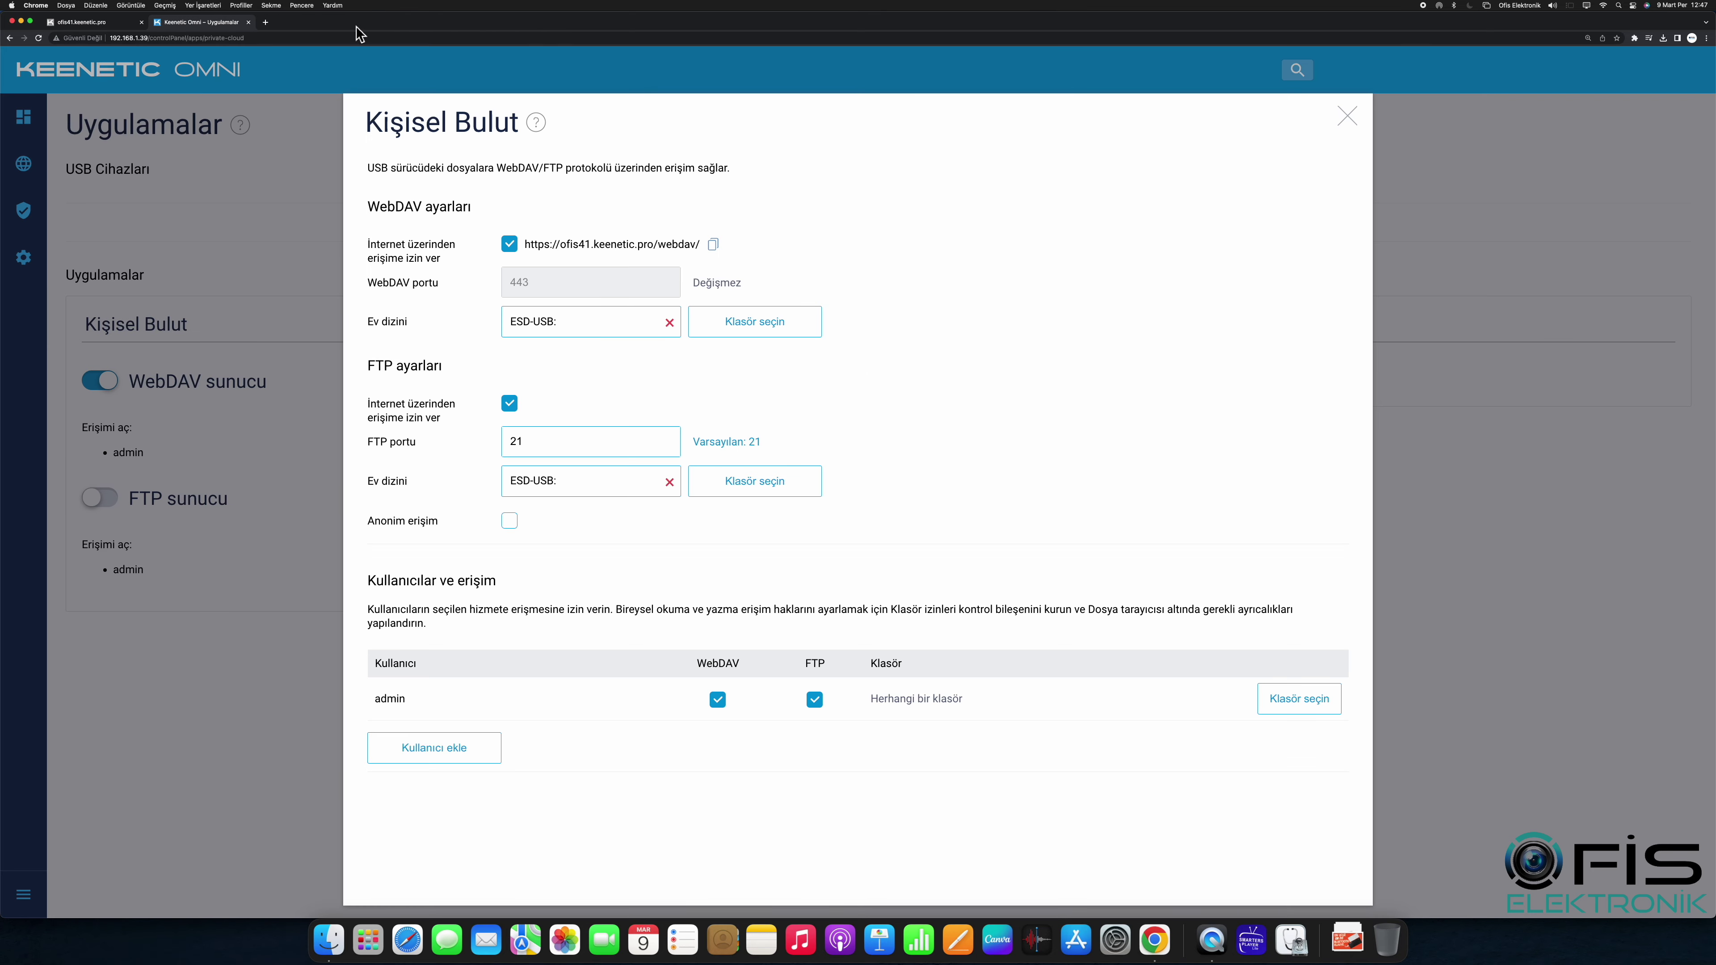
pyautogui.click(265, 23)
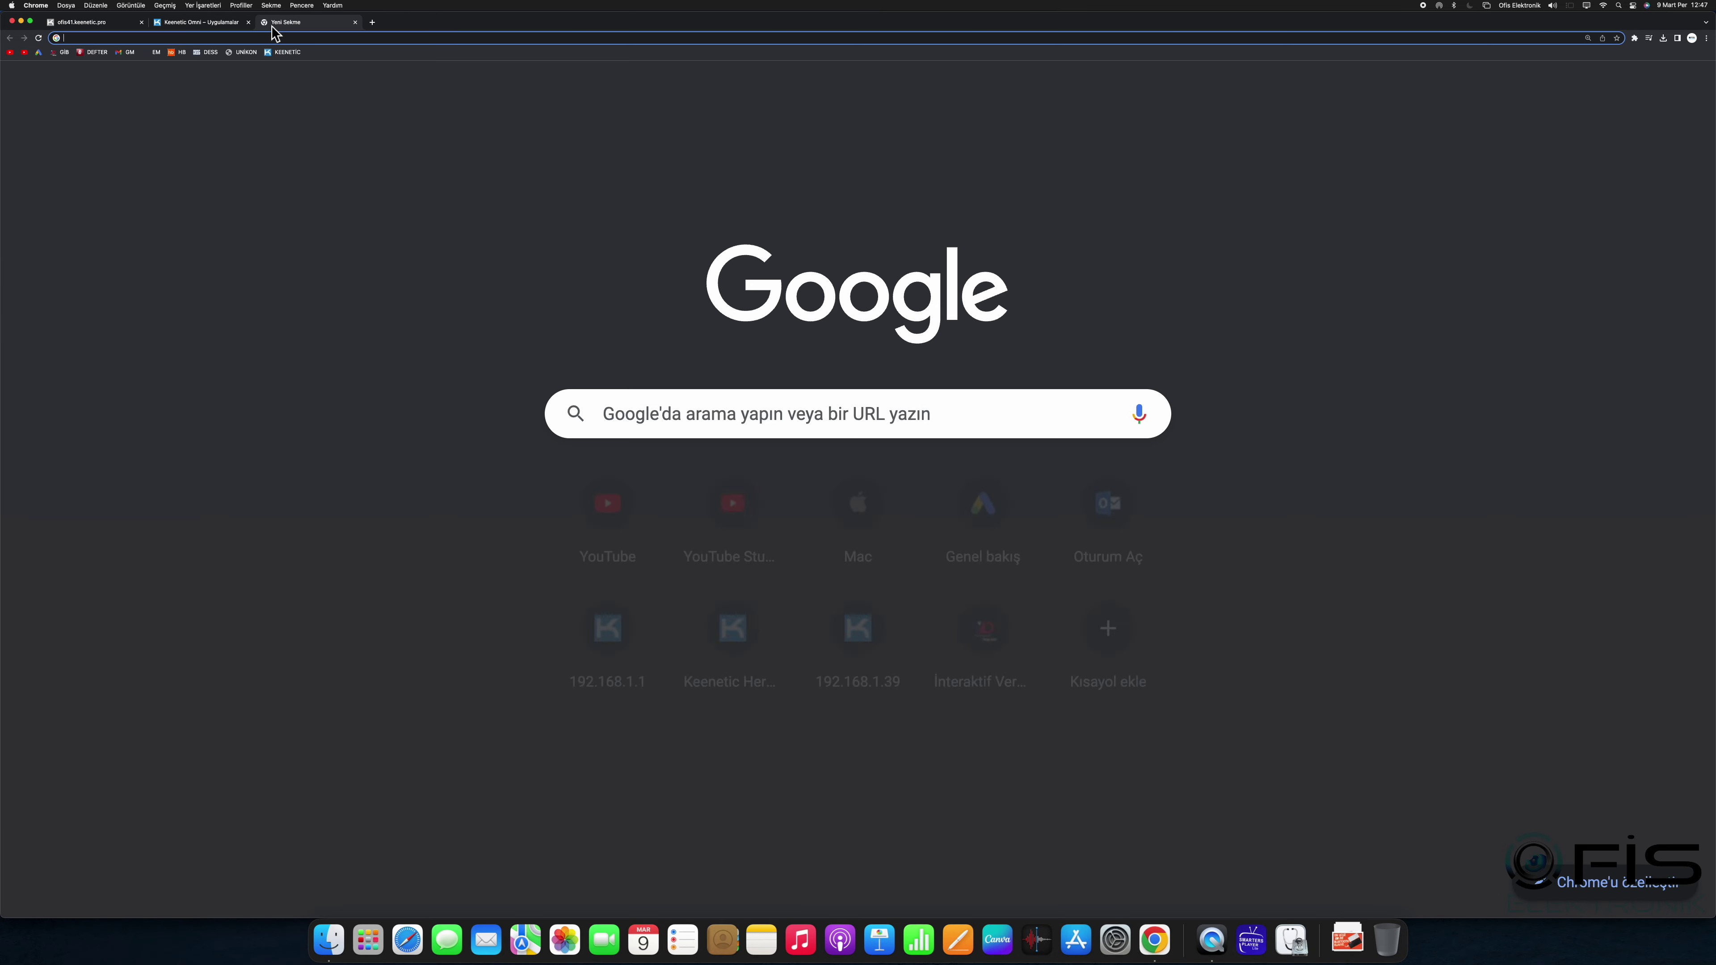
pyautogui.rightClick(243, 38)
# Step: Reload the WebDAV root listing, download autorun.inf, and open the Downloads stack
pyautogui.click(268, 93)
pyautogui.press('Return')
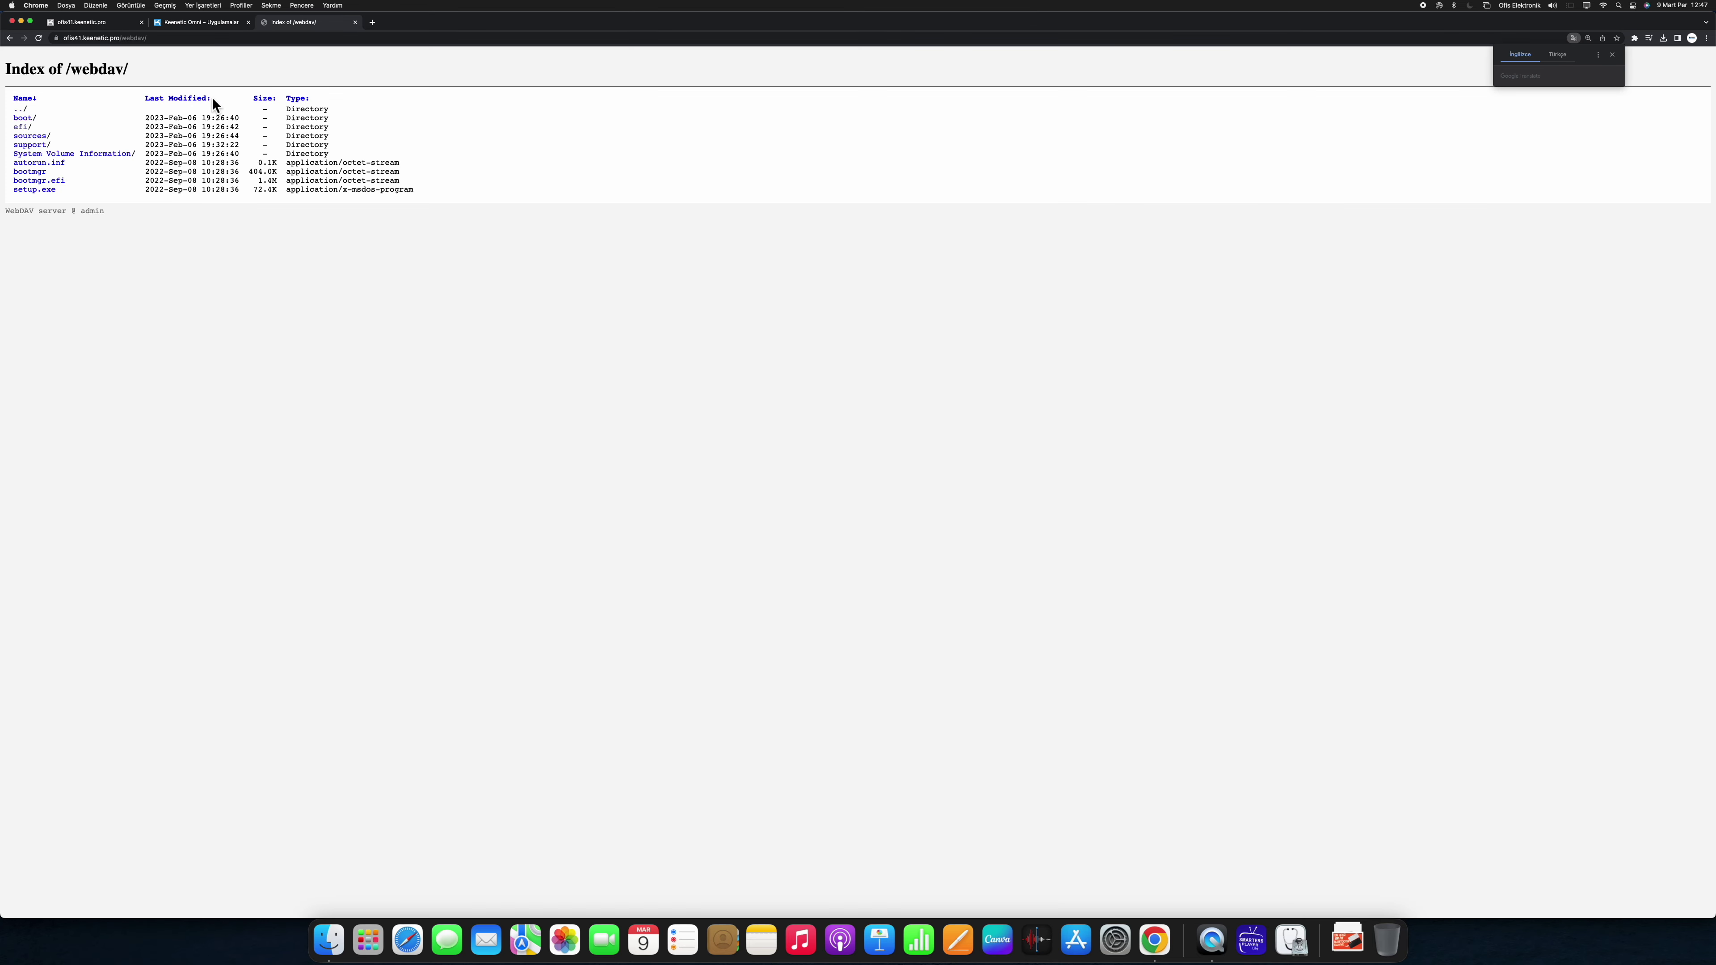
pyautogui.click(155, 42)
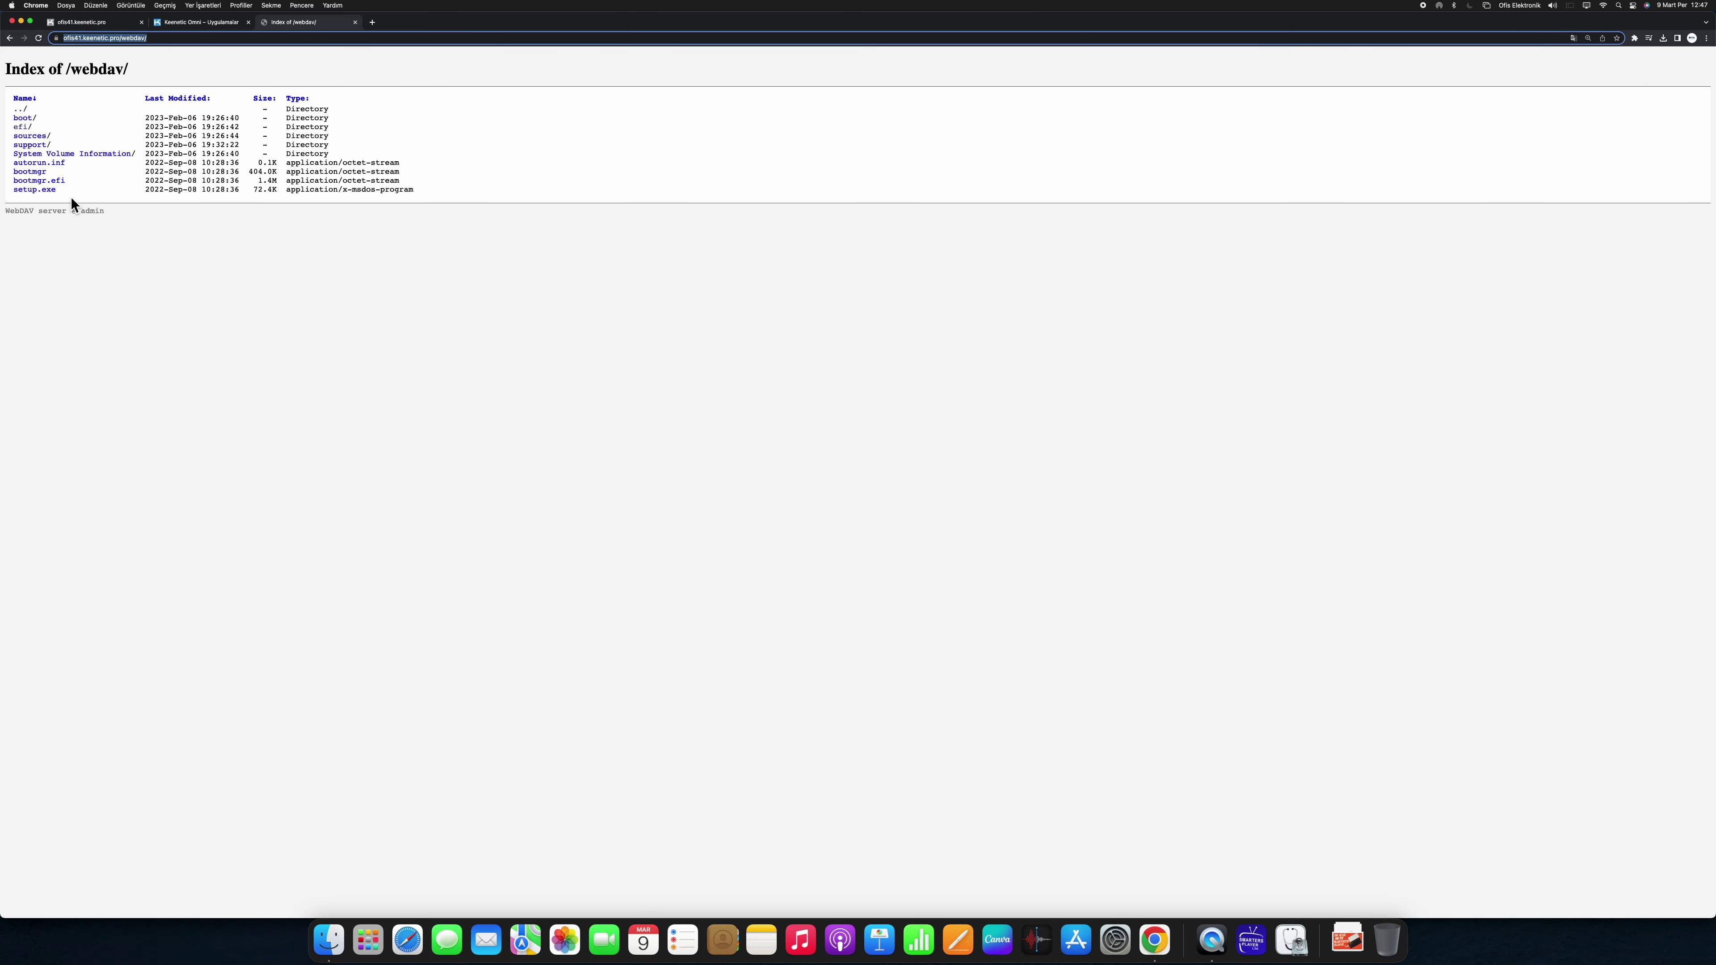
pyautogui.doubleClick(95, 211)
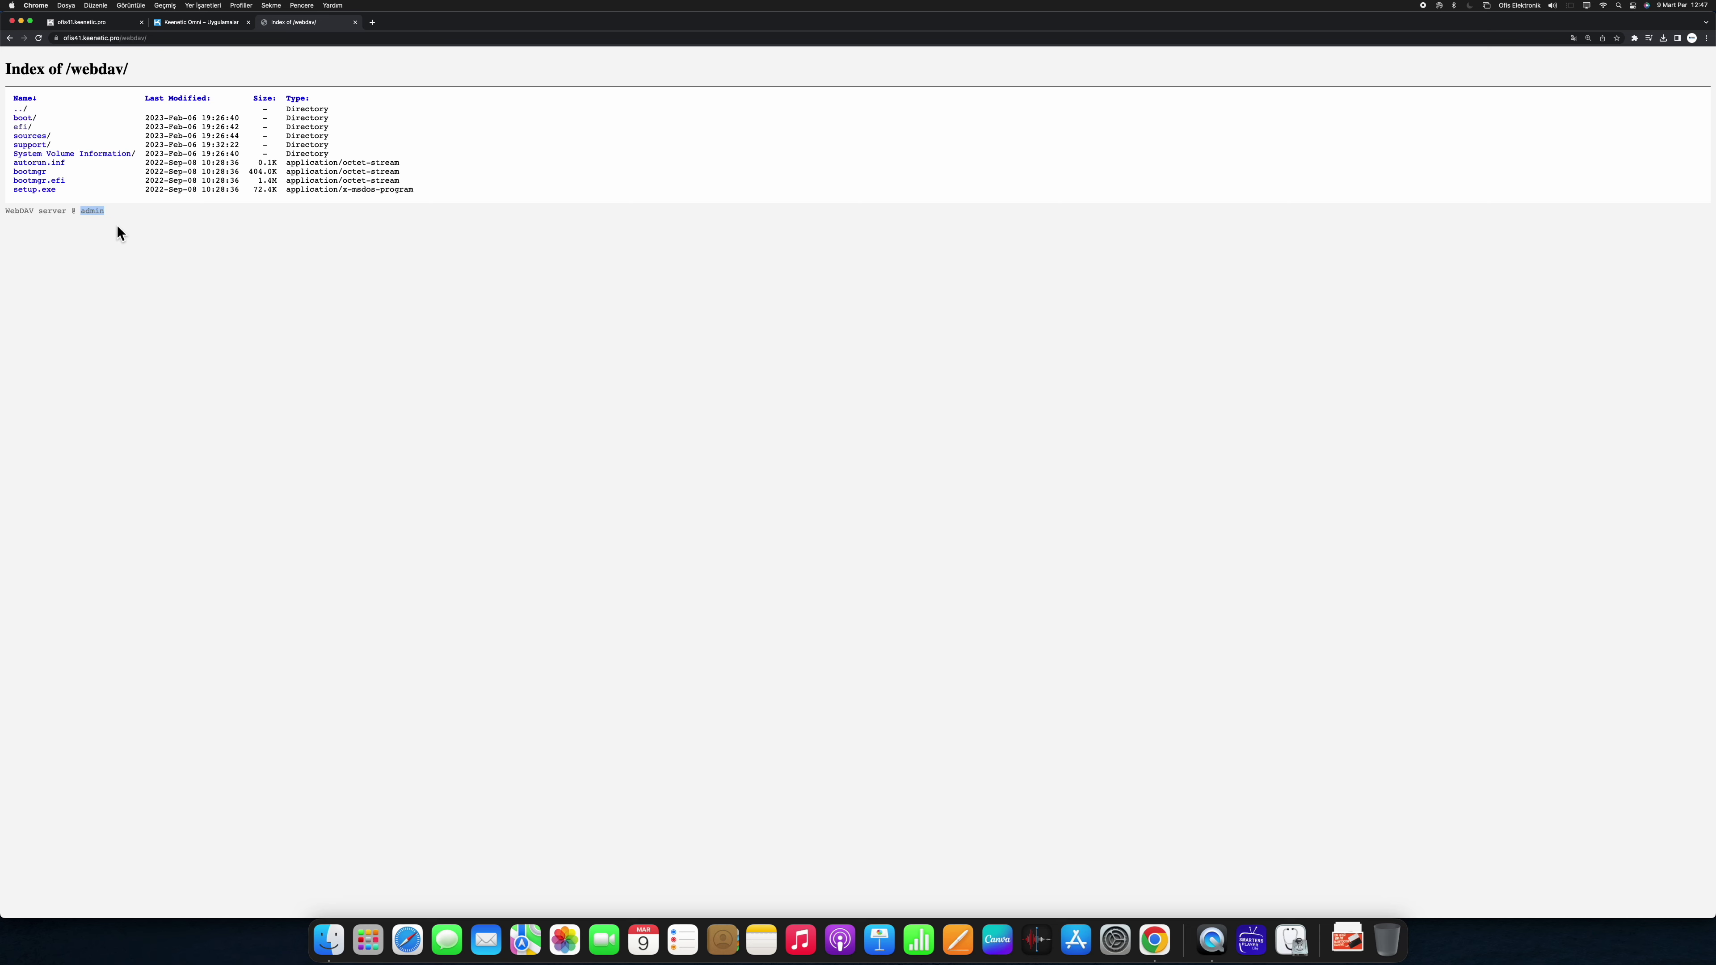
pyautogui.moveTo(119, 217); pyautogui.dragTo(95, 212)
pyautogui.click(42, 163)
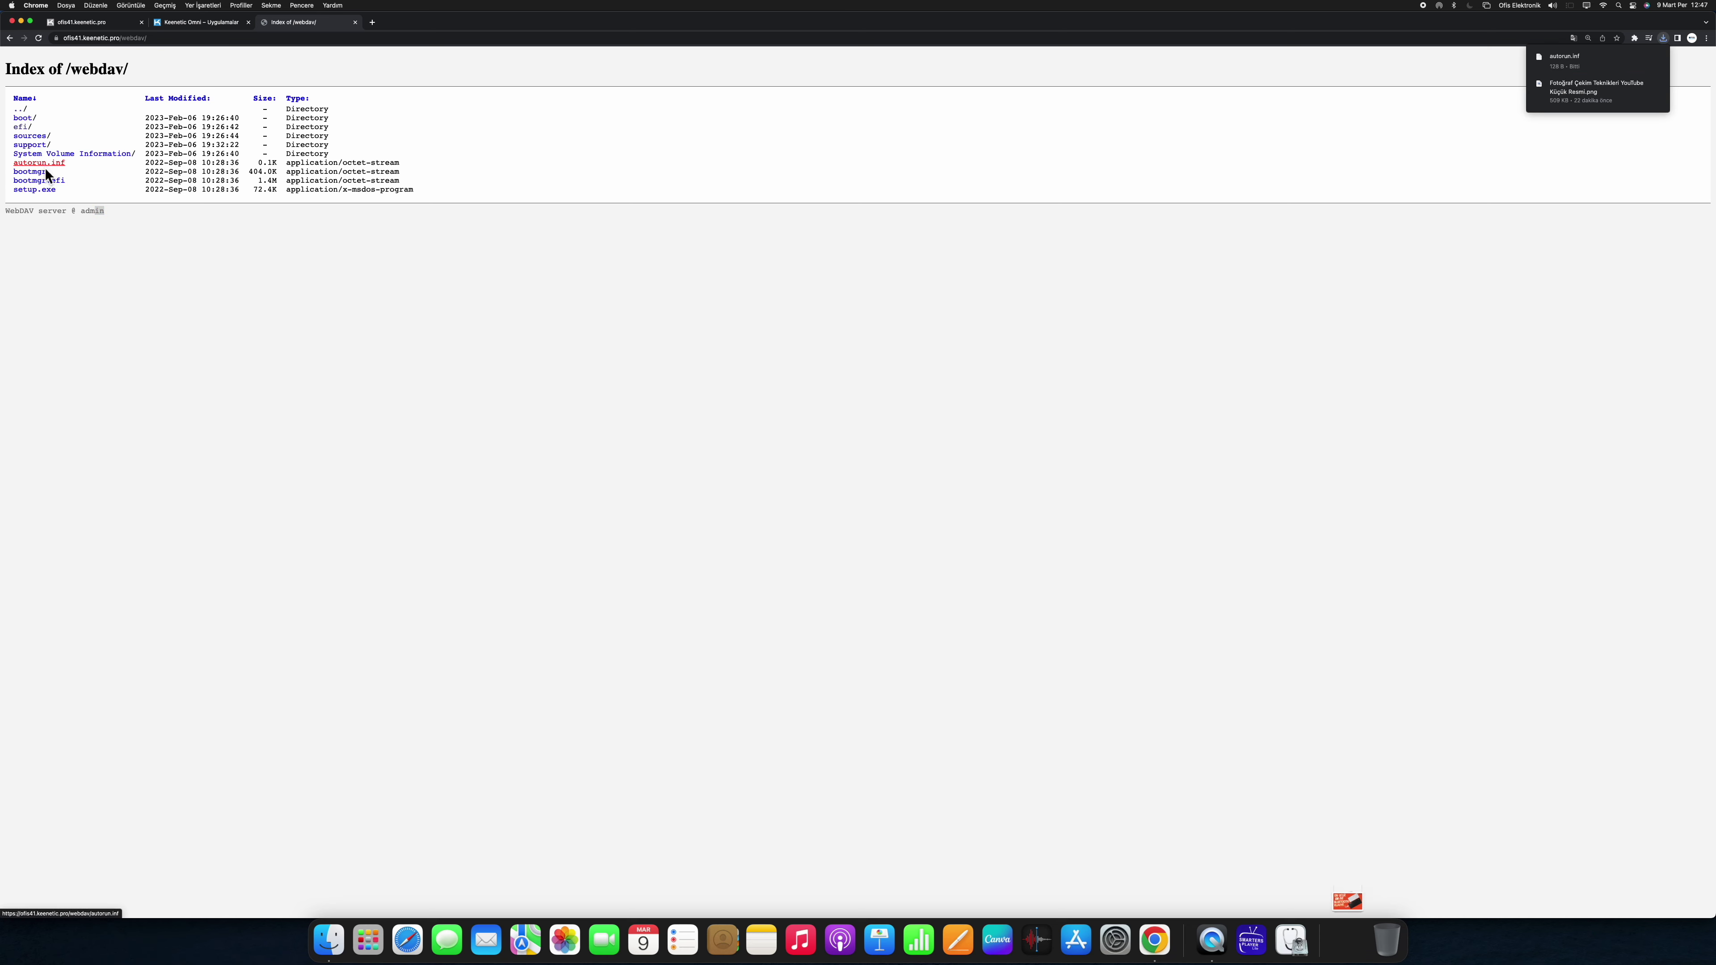
pyautogui.click(1345, 950)
# Step: Confirm autorun.inf is in the Finder İndirilenler folder, then close that window
pyautogui.click(1397, 564)
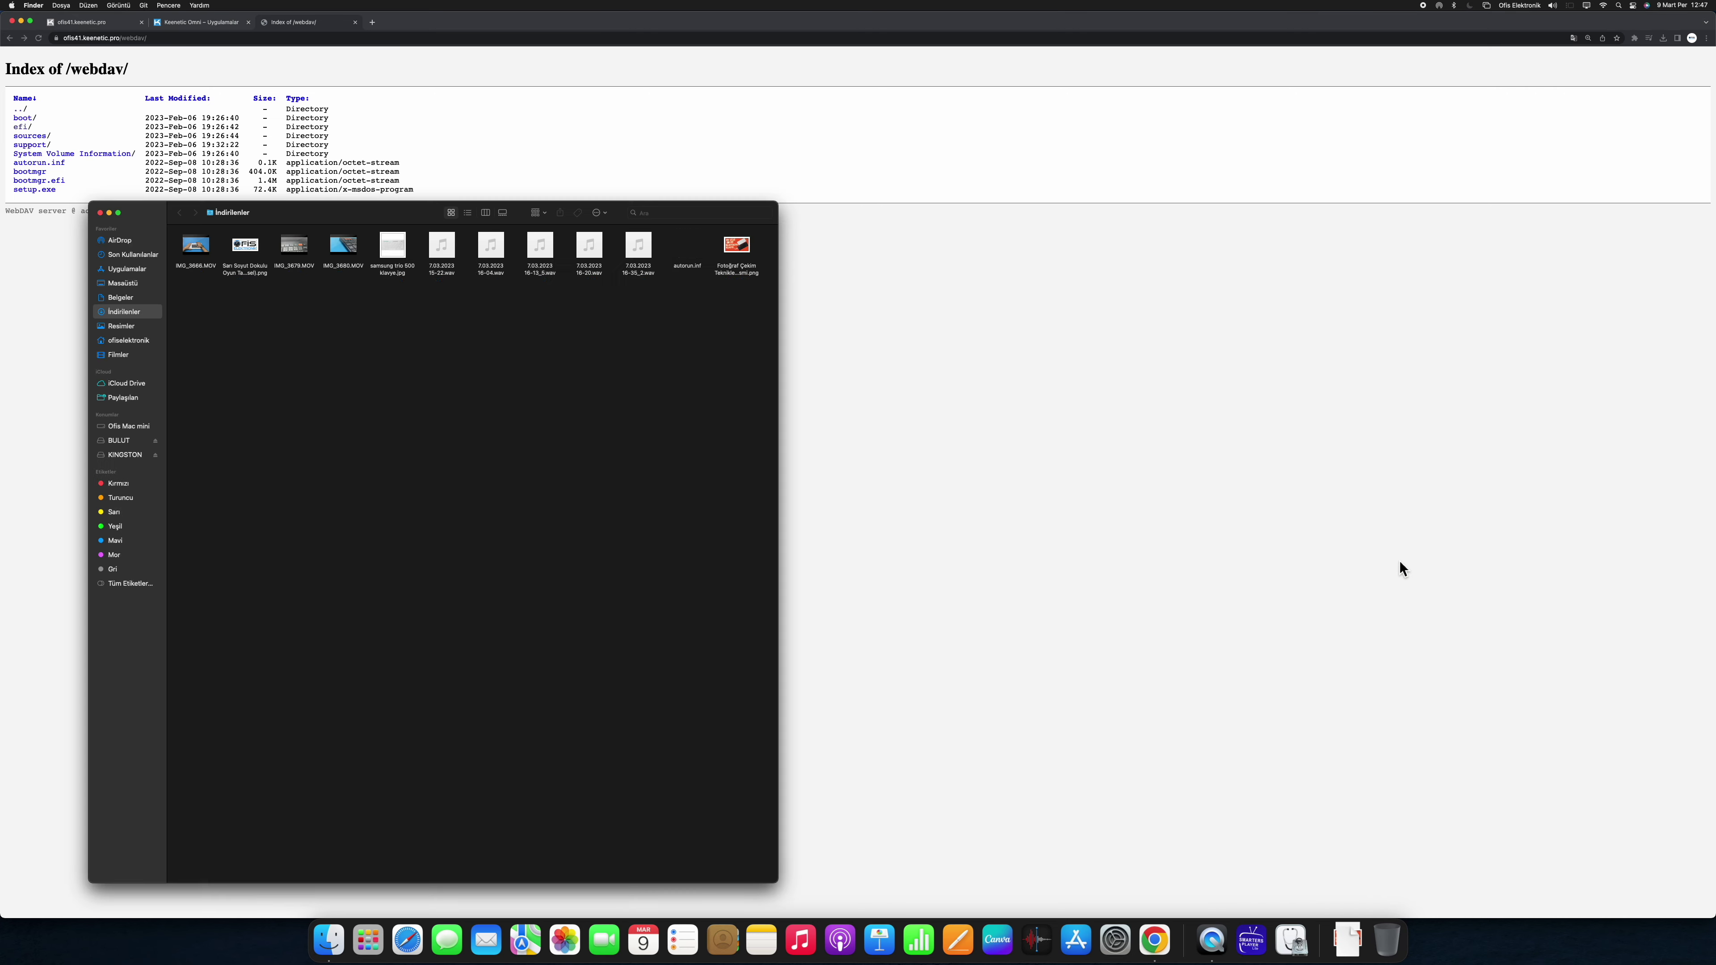
pyautogui.click(685, 263)
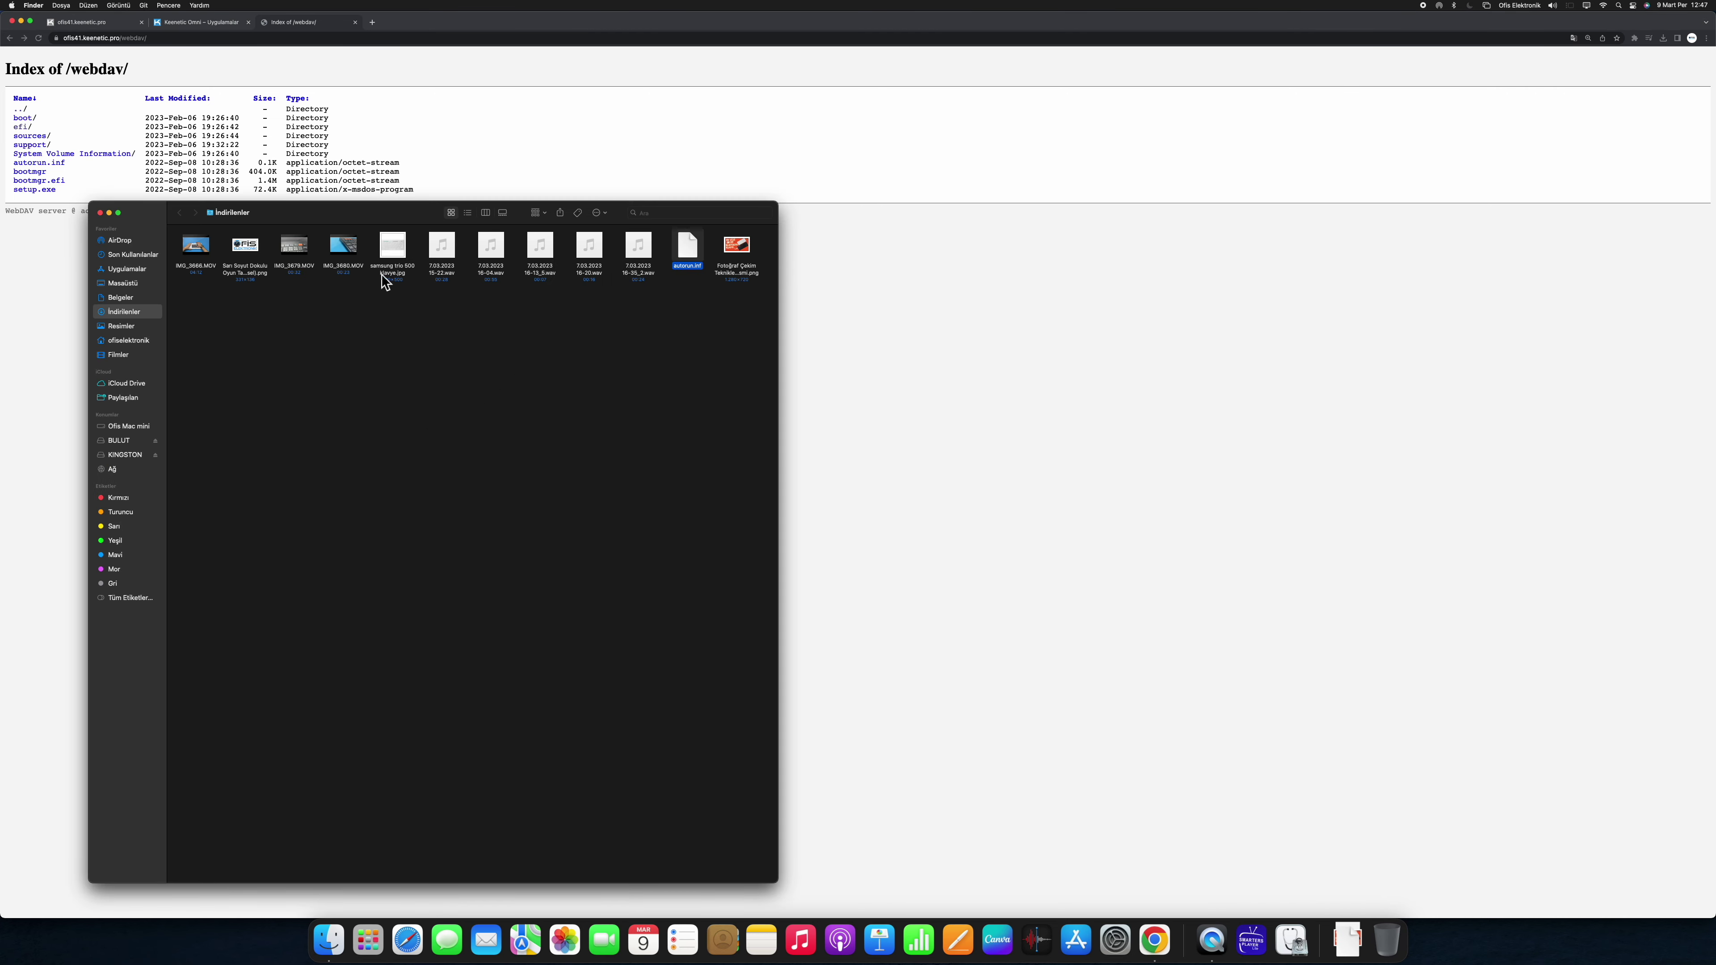
pyautogui.click(99, 212)
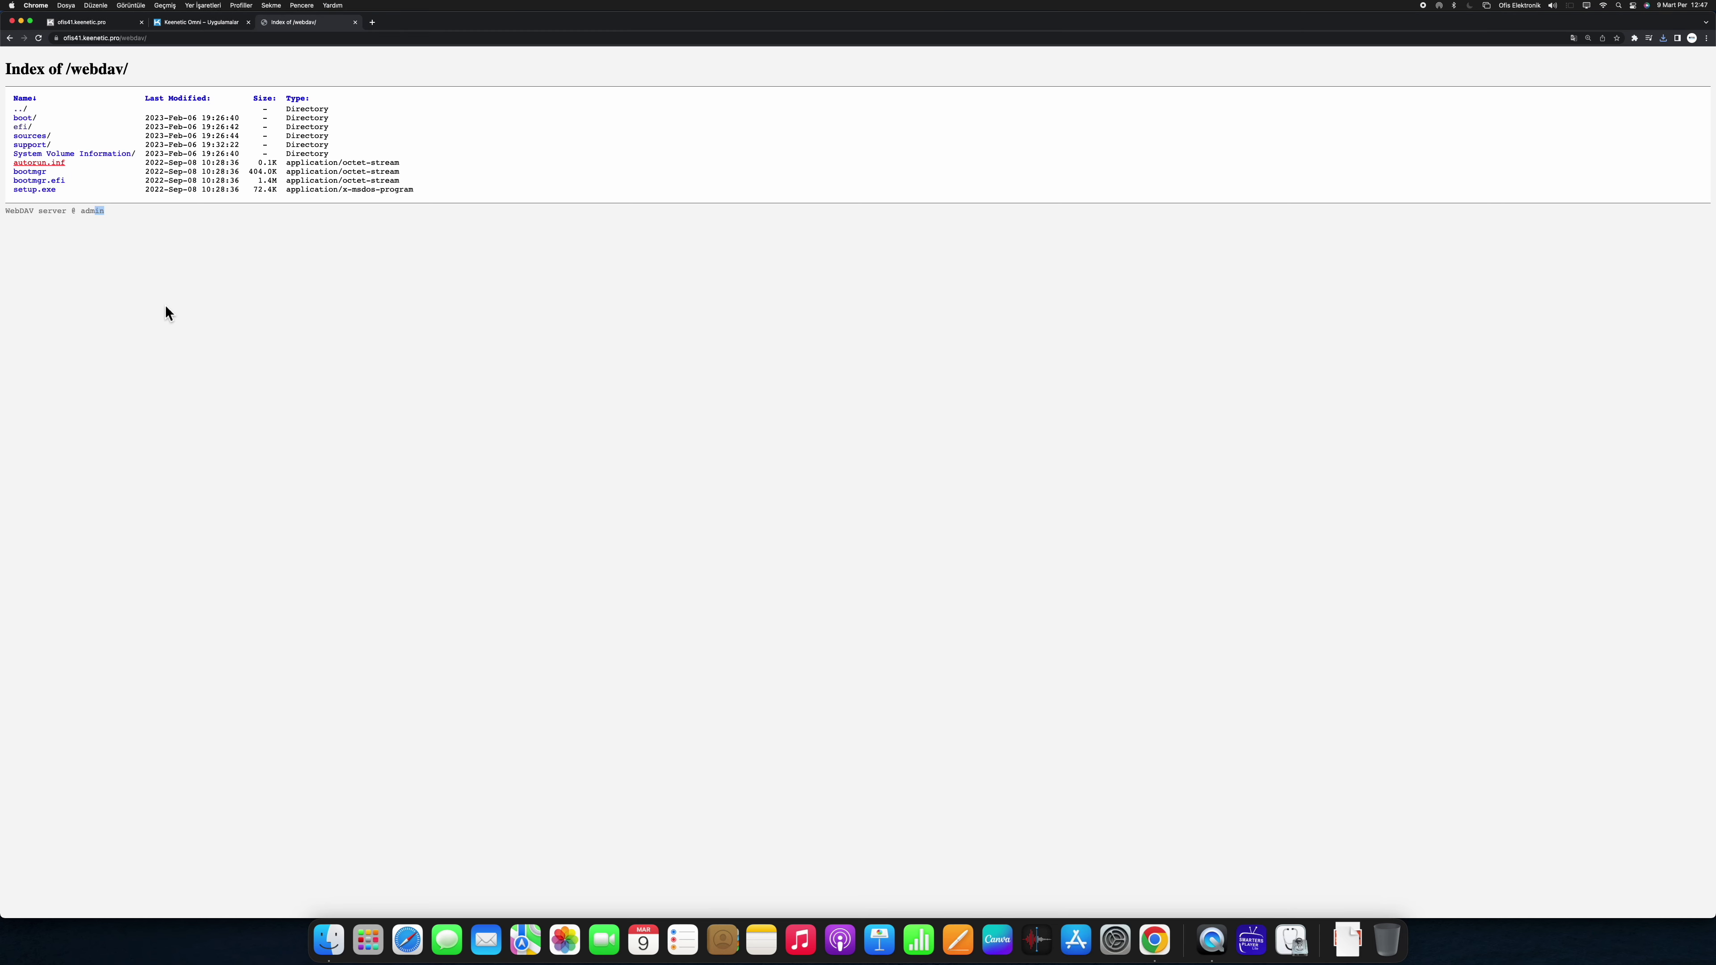